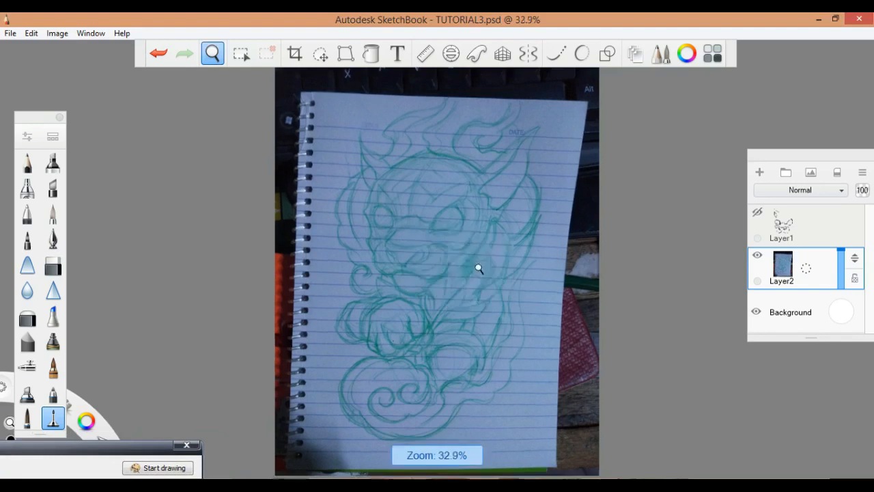
# - Add a new layer directly above the layer holding the photographed sketch
pyautogui.press('space')
pyautogui.press('space')
pyautogui.click(469, 289)
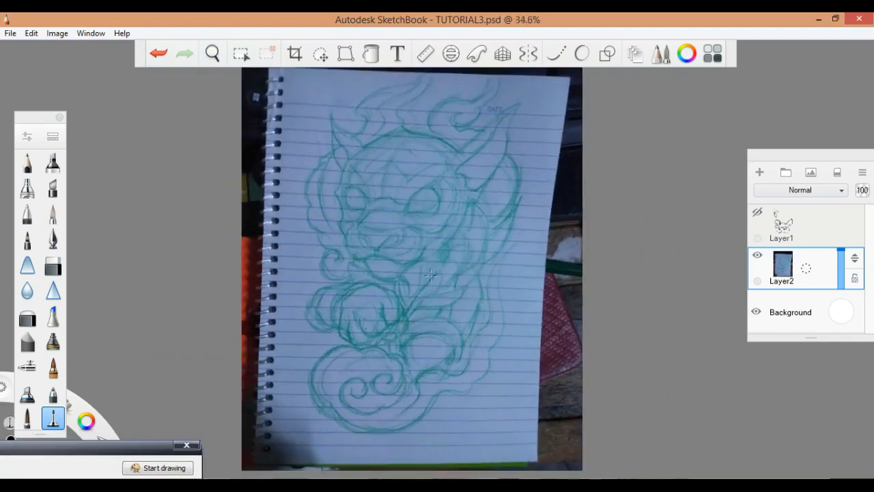
pyautogui.click(760, 174)
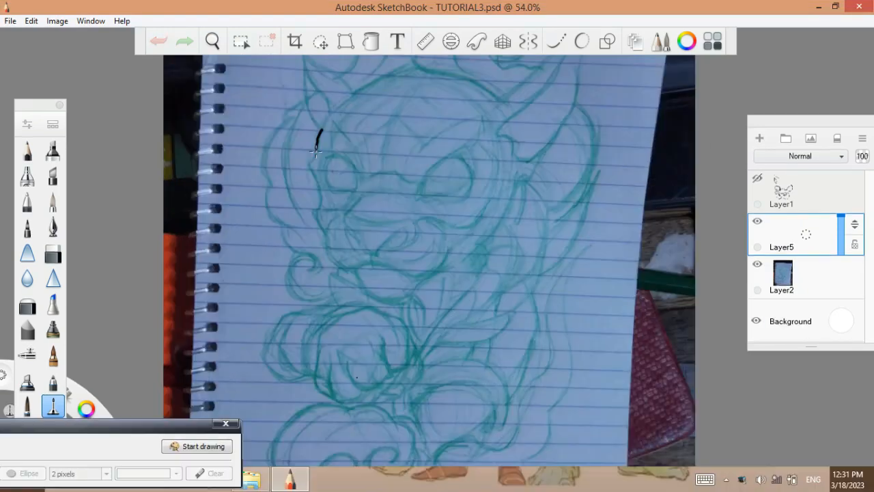
# - With Steady Stroke enabled, trace the creature's left horn and the flames above its head in black
pyautogui.hotkey('ctrl', 'z')
pyautogui.click(556, 53)
pyautogui.moveTo(321, 142)
pyautogui.mouseDown()
pyautogui.moveTo(313, 207)
pyautogui.moveTo(326, 248)
pyautogui.mouseUp()
pyautogui.moveTo(321, 131)
pyautogui.mouseDown()
pyautogui.moveTo(312, 172)
pyautogui.moveTo(327, 236)
pyautogui.moveTo(347, 233)
pyautogui.mouseUp()
pyautogui.moveTo(304, 145)
pyautogui.mouseDown()
pyautogui.moveTo(311, 220)
pyautogui.moveTo(325, 237)
pyautogui.mouseUp()
pyautogui.moveTo(286, 247); pyautogui.dragTo(324, 144)
pyautogui.moveTo(382, 130); pyautogui.dragTo(343, 194)
pyautogui.moveTo(362, 152); pyautogui.dragTo(366, 230)
pyautogui.moveTo(447, 275); pyautogui.dragTo(474, 256)
pyautogui.moveTo(376, 298)
pyautogui.mouseDown()
pyautogui.moveTo(427, 247)
pyautogui.moveTo(410, 268)
pyautogui.mouseUp()
pyautogui.moveTo(411, 179); pyautogui.dragTo(441, 237)
pyautogui.moveTo(441, 237); pyautogui.dragTo(404, 326)
pyautogui.moveTo(416, 342); pyautogui.dragTo(499, 251)
pyautogui.moveTo(605, 176)
pyautogui.mouseDown()
pyautogui.moveTo(558, 215)
pyautogui.moveTo(522, 270)
pyautogui.mouseUp()
pyautogui.moveTo(604, 179)
pyautogui.mouseDown()
pyautogui.moveTo(578, 213)
pyautogui.moveTo(539, 310)
pyautogui.moveTo(544, 322)
pyautogui.mouseUp()
pyautogui.moveTo(581, 263); pyautogui.dragTo(473, 265)
pyautogui.moveTo(494, 181)
pyautogui.mouseDown()
pyautogui.moveTo(476, 301)
pyautogui.moveTo(437, 324)
pyautogui.mouseUp()
pyautogui.moveTo(435, 329)
pyautogui.mouseDown()
pyautogui.moveTo(496, 181)
pyautogui.moveTo(488, 346)
pyautogui.mouseUp()
pyautogui.moveTo(320, 231)
pyautogui.mouseDown()
pyautogui.moveTo(373, 164)
pyautogui.moveTo(437, 148)
pyautogui.mouseUp()
pyautogui.moveTo(437, 149)
pyautogui.mouseDown()
pyautogui.moveTo(387, 199)
pyautogui.moveTo(473, 127)
pyautogui.mouseUp()
pyautogui.hotkey('ctrl', 'z')
# - Ink the outline of the large right horn and the head contour beside it
pyautogui.moveTo(451, 146)
pyautogui.mouseDown()
pyautogui.moveTo(378, 186)
pyautogui.moveTo(353, 243)
pyautogui.mouseUp()
pyautogui.moveTo(459, 270); pyautogui.dragTo(477, 253)
pyautogui.moveTo(413, 154)
pyautogui.mouseDown()
pyautogui.moveTo(375, 246)
pyautogui.moveTo(412, 193)
pyautogui.moveTo(396, 252)
pyautogui.mouseUp()
pyautogui.moveTo(413, 153); pyautogui.dragTo(418, 247)
pyautogui.moveTo(503, 250); pyautogui.dragTo(487, 273)
pyautogui.moveTo(446, 247); pyautogui.dragTo(606, 81)
pyautogui.moveTo(606, 81)
pyautogui.mouseDown()
pyautogui.moveTo(551, 168)
pyautogui.moveTo(498, 227)
pyautogui.mouseUp()
pyautogui.hotkey('ctrl', 'z')
pyautogui.moveTo(444, 247)
pyautogui.mouseDown()
pyautogui.moveTo(528, 145)
pyautogui.moveTo(601, 106)
pyautogui.moveTo(499, 239)
pyautogui.moveTo(524, 244)
pyautogui.mouseUp()
# - Ink the wavy mane strand on the left side of the face, its spiral curl and the pointed shape beside the mouth
pyautogui.moveTo(419, 236); pyautogui.dragTo(360, 163)
pyautogui.moveTo(235, 237)
pyautogui.mouseDown()
pyautogui.moveTo(225, 244)
pyautogui.moveTo(228, 328)
pyautogui.moveTo(238, 334)
pyautogui.mouseUp()
pyautogui.moveTo(189, 266); pyautogui.dragTo(253, 279)
pyautogui.moveTo(287, 218)
pyautogui.mouseDown()
pyautogui.moveTo(264, 242)
pyautogui.moveTo(254, 335)
pyautogui.moveTo(290, 370)
pyautogui.moveTo(290, 395)
pyautogui.mouseUp()
pyautogui.moveTo(284, 285); pyautogui.dragTo(351, 185)
pyautogui.moveTo(349, 272)
pyautogui.mouseDown()
pyautogui.moveTo(335, 303)
pyautogui.moveTo(383, 315)
pyautogui.mouseUp()
pyautogui.moveTo(500, 211); pyautogui.dragTo(517, 216)
pyautogui.moveTo(376, 256)
pyautogui.mouseDown()
pyautogui.moveTo(410, 291)
pyautogui.moveTo(417, 315)
pyautogui.moveTo(387, 303)
pyautogui.moveTo(387, 315)
pyautogui.mouseUp()
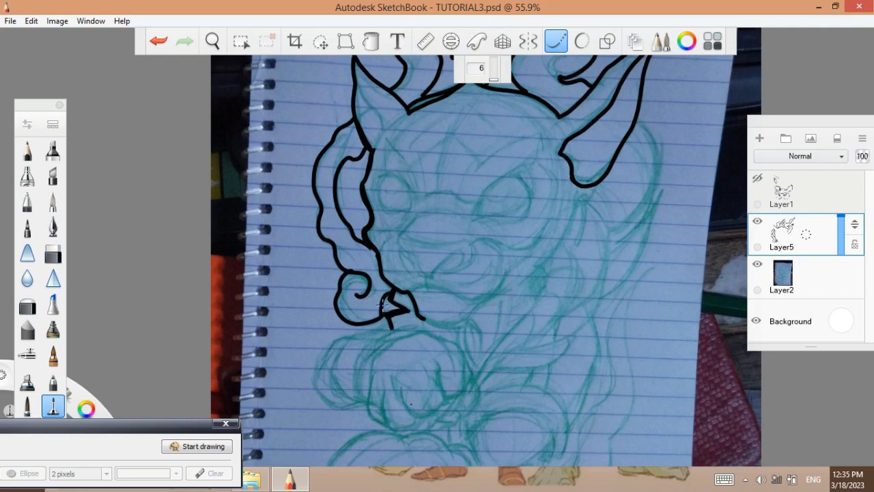
# - Ink the curved mane contours and the pointed spike behind the right horn, following the sketch
pyautogui.moveTo(466, 208); pyautogui.dragTo(390, 297)
pyautogui.moveTo(510, 237)
pyautogui.mouseDown()
pyautogui.moveTo(494, 276)
pyautogui.moveTo(530, 280)
pyautogui.moveTo(510, 371)
pyautogui.mouseUp()
pyautogui.hotkey('ctrl', 'z')
pyautogui.hotkey('ctrl', 'z')
pyautogui.moveTo(507, 255)
pyautogui.mouseDown()
pyautogui.moveTo(542, 357)
pyautogui.moveTo(523, 398)
pyautogui.mouseUp()
pyautogui.press('space')
pyautogui.moveTo(577, 281); pyautogui.dragTo(463, 369)
pyautogui.moveTo(503, 253)
pyautogui.mouseDown()
pyautogui.moveTo(504, 280)
pyautogui.moveTo(443, 330)
pyautogui.moveTo(529, 266)
pyautogui.mouseUp()
pyautogui.press('space')
# - Ink the outer outline of the raised paw below the curl, replacing the rejected strokes
pyautogui.moveTo(504, 318)
pyautogui.mouseDown()
pyautogui.moveTo(527, 272)
pyautogui.moveTo(518, 365)
pyautogui.mouseUp()
pyautogui.moveTo(486, 306)
pyautogui.mouseDown()
pyautogui.moveTo(481, 186)
pyautogui.moveTo(387, 248)
pyautogui.moveTo(386, 283)
pyautogui.mouseUp()
pyautogui.moveTo(386, 284)
pyautogui.mouseDown()
pyautogui.moveTo(535, 313)
pyautogui.moveTo(512, 336)
pyautogui.mouseUp()
pyautogui.moveTo(359, 265)
pyautogui.mouseDown()
pyautogui.moveTo(356, 294)
pyautogui.moveTo(377, 346)
pyautogui.moveTo(420, 271)
pyautogui.mouseUp()
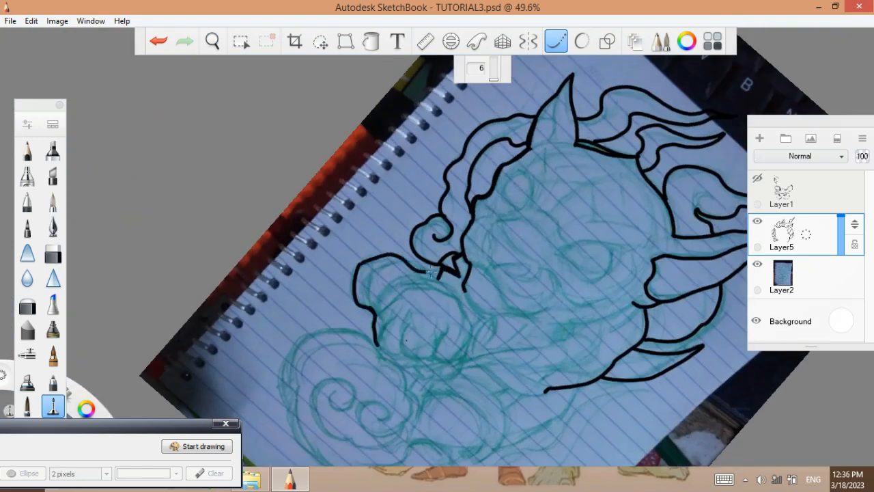
pyautogui.moveTo(491, 320); pyautogui.dragTo(524, 233)
pyautogui.moveTo(456, 266); pyautogui.dragTo(465, 257)
pyautogui.hotkey('ctrl', 'z')
pyautogui.hotkey('ctrl', 'z')
pyautogui.moveTo(421, 327); pyautogui.dragTo(453, 258)
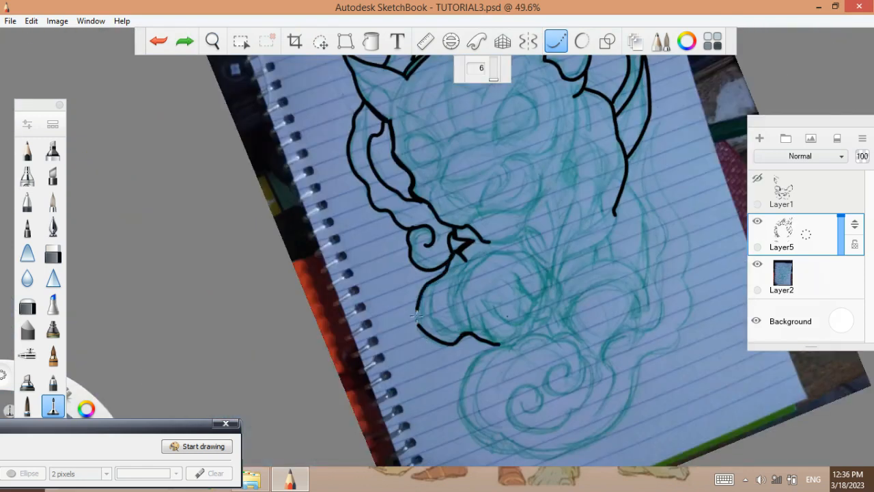
# - Ink the remaining body contours below the head, including the long flame strokes along the creature's back
pyautogui.moveTo(520, 256); pyautogui.dragTo(491, 294)
pyautogui.moveTo(448, 343); pyautogui.dragTo(478, 333)
pyautogui.moveTo(479, 334); pyautogui.dragTo(463, 250)
pyautogui.moveTo(445, 276)
pyautogui.mouseDown()
pyautogui.moveTo(423, 289)
pyautogui.moveTo(403, 372)
pyautogui.moveTo(492, 399)
pyautogui.mouseUp()
pyautogui.moveTo(578, 341); pyautogui.dragTo(564, 322)
pyautogui.moveTo(418, 254)
pyautogui.mouseDown()
pyautogui.moveTo(456, 228)
pyautogui.moveTo(390, 286)
pyautogui.mouseUp()
pyautogui.moveTo(532, 257)
pyautogui.mouseDown()
pyautogui.moveTo(511, 289)
pyautogui.moveTo(493, 375)
pyautogui.mouseUp()
pyautogui.moveTo(548, 269); pyautogui.dragTo(497, 342)
pyautogui.moveTo(453, 330)
pyautogui.mouseDown()
pyautogui.moveTo(502, 325)
pyautogui.moveTo(615, 119)
pyautogui.moveTo(512, 250)
pyautogui.moveTo(474, 283)
pyautogui.moveTo(518, 313)
pyautogui.mouseUp()
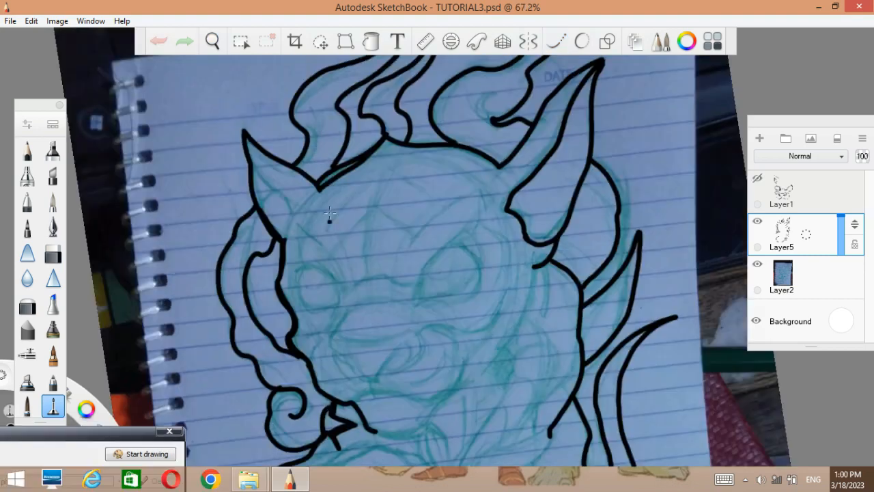
# - Ink the inner line of the left horn and outline the left eye with its upper eyelid in thinner strokes
pyautogui.moveTo(253, 168)
pyautogui.mouseDown()
pyautogui.moveTo(292, 207)
pyautogui.moveTo(289, 239)
pyautogui.mouseUp()
pyautogui.moveTo(294, 271); pyautogui.dragTo(320, 268)
pyautogui.hotkey('ctrl', 'z')
pyautogui.click(561, 48)
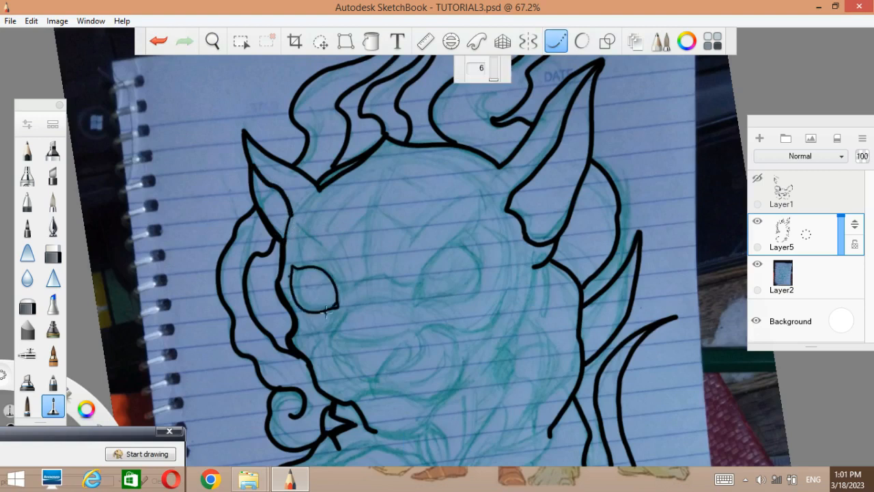
pyautogui.press('space')
pyautogui.moveTo(344, 323); pyautogui.dragTo(319, 284)
pyautogui.moveTo(302, 199); pyautogui.dragTo(333, 253)
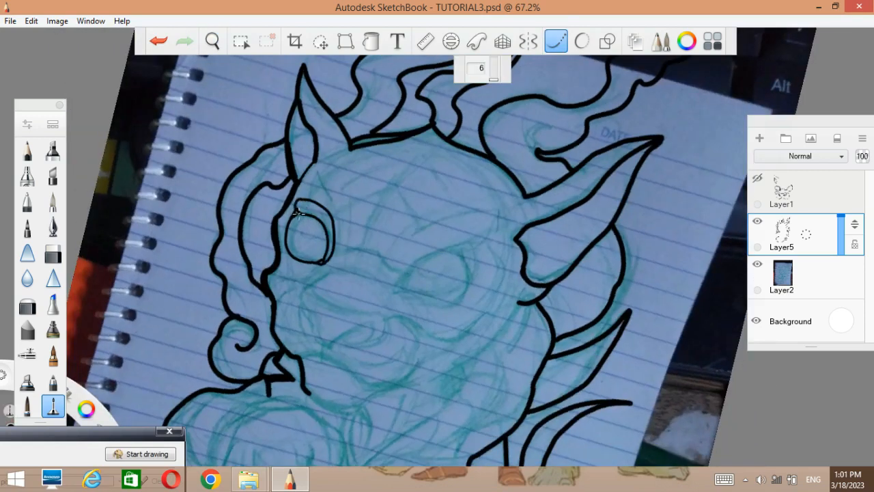
pyautogui.moveTo(300, 214); pyautogui.dragTo(301, 217)
# - Ink the eyelid contour around the lower side of the left eye, replacing the rejected strokes
pyautogui.press('space')
pyautogui.moveTo(382, 271); pyautogui.dragTo(439, 264)
pyautogui.moveTo(315, 336); pyautogui.dragTo(330, 339)
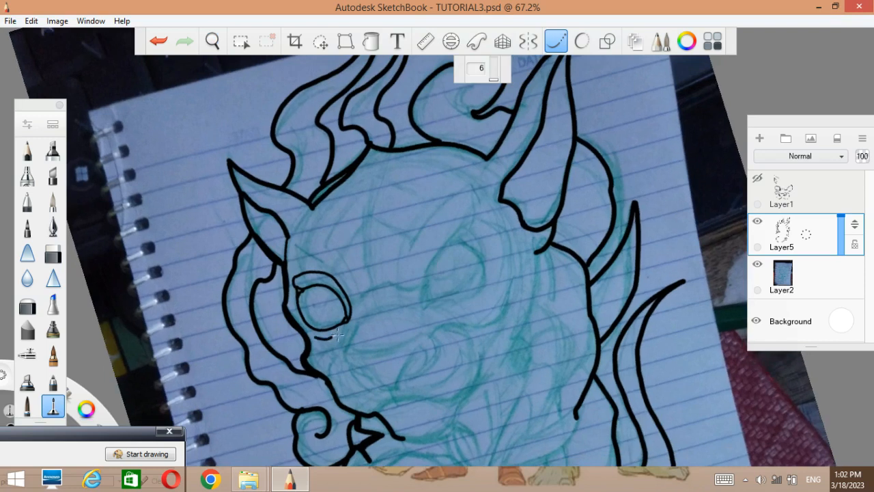
pyautogui.hotkey('ctrl', 'z')
pyautogui.press('space')
pyautogui.moveTo(394, 325)
pyautogui.mouseDown()
pyautogui.moveTo(391, 302)
pyautogui.moveTo(375, 298)
pyautogui.mouseUp()
pyautogui.moveTo(282, 175); pyautogui.dragTo(341, 260)
pyautogui.hotkey('ctrl', 'z')
pyautogui.moveTo(332, 217)
pyautogui.mouseDown()
pyautogui.moveTo(343, 262)
pyautogui.moveTo(307, 323)
pyautogui.mouseUp()
pyautogui.click(582, 42)
pyautogui.hotkey('ctrl', 'z')
pyautogui.click(558, 45)
# - Ink the feathered eyebrow above the left eye and the wrinkle line beneath it
pyautogui.press('space')
pyautogui.moveTo(407, 275)
pyautogui.mouseDown()
pyautogui.moveTo(291, 214)
pyautogui.moveTo(334, 173)
pyautogui.mouseUp()
pyautogui.moveTo(383, 160); pyautogui.dragTo(386, 307)
pyautogui.moveTo(356, 239); pyautogui.dragTo(380, 289)
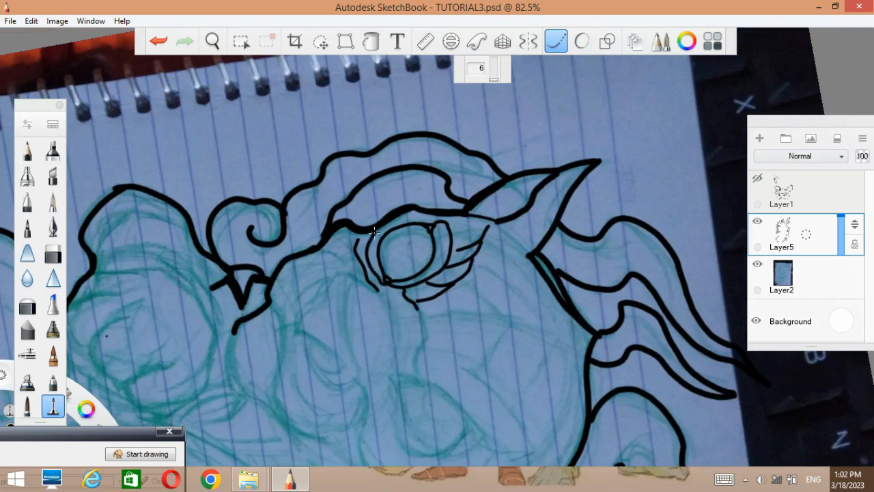
pyautogui.press('space')
pyautogui.moveTo(440, 328); pyautogui.dragTo(547, 217)
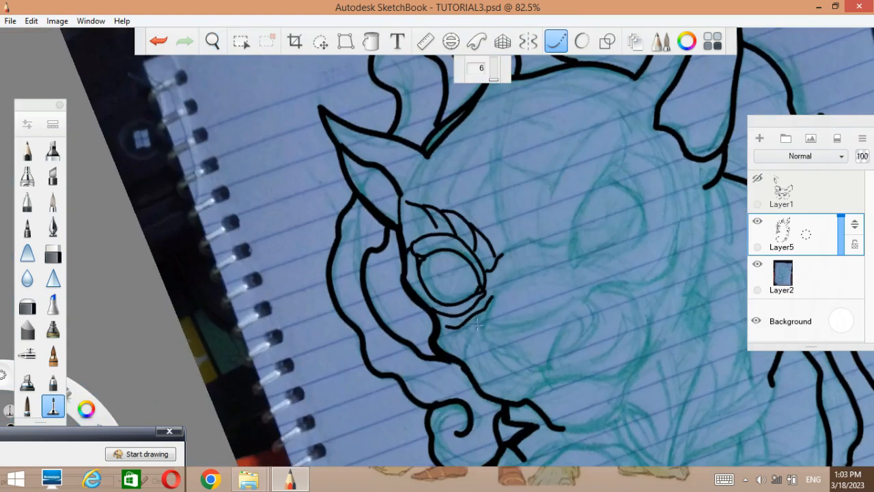
pyautogui.hotkey('ctrl', 'z')
# - Ink the nose outline with both nostrils, redoing the strokes of the left nostril
pyautogui.moveTo(467, 360); pyautogui.dragTo(487, 314)
pyautogui.moveTo(511, 356); pyautogui.dragTo(517, 358)
pyautogui.press('space')
pyautogui.moveTo(567, 341)
pyautogui.mouseDown()
pyautogui.moveTo(461, 375)
pyautogui.moveTo(400, 354)
pyautogui.moveTo(481, 298)
pyautogui.moveTo(504, 336)
pyautogui.moveTo(470, 375)
pyautogui.mouseUp()
pyautogui.moveTo(490, 323); pyautogui.dragTo(476, 360)
pyautogui.hotkey('ctrl', 'z')
pyautogui.press('space')
pyautogui.moveTo(512, 338); pyautogui.dragTo(410, 364)
pyautogui.moveTo(340, 337); pyautogui.dragTo(342, 348)
pyautogui.hotkey('ctrl', 'z')
pyautogui.hotkey('ctrl', 'z')
pyautogui.moveTo(339, 336); pyautogui.dragTo(341, 338)
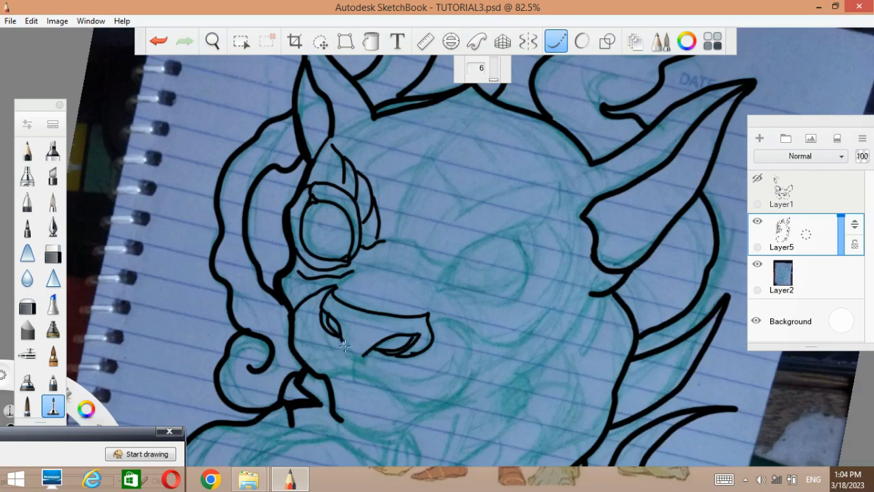
# - Ink the crease on the nose bridge and outline the right eye with its pointed corners
pyautogui.moveTo(445, 363); pyautogui.dragTo(418, 252)
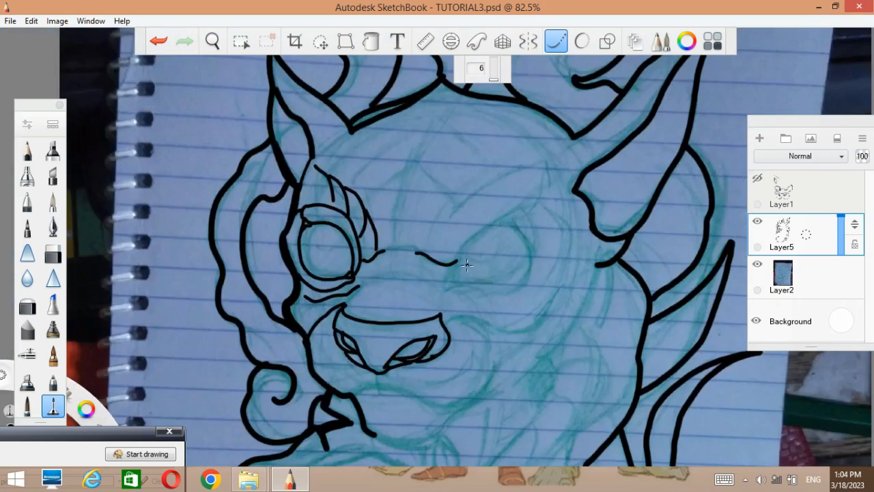
pyautogui.moveTo(457, 276)
pyautogui.mouseDown()
pyautogui.moveTo(481, 233)
pyautogui.moveTo(531, 213)
pyautogui.mouseUp()
pyautogui.moveTo(534, 250)
pyautogui.mouseDown()
pyautogui.moveTo(488, 288)
pyautogui.moveTo(586, 248)
pyautogui.moveTo(586, 234)
pyautogui.mouseUp()
pyautogui.moveTo(472, 249); pyautogui.dragTo(480, 244)
pyautogui.moveTo(596, 240)
pyautogui.mouseDown()
pyautogui.moveTo(470, 299)
pyautogui.moveTo(419, 307)
pyautogui.mouseUp()
pyautogui.moveTo(515, 294)
pyautogui.mouseDown()
pyautogui.moveTo(515, 309)
pyautogui.moveTo(519, 254)
pyautogui.mouseUp()
pyautogui.moveTo(429, 249)
pyautogui.mouseDown()
pyautogui.moveTo(451, 219)
pyautogui.moveTo(462, 247)
pyautogui.mouseUp()
pyautogui.moveTo(449, 217); pyautogui.dragTo(473, 191)
pyautogui.moveTo(472, 193)
pyautogui.mouseDown()
pyautogui.moveTo(480, 220)
pyautogui.moveTo(507, 165)
pyautogui.moveTo(545, 146)
pyautogui.mouseUp()
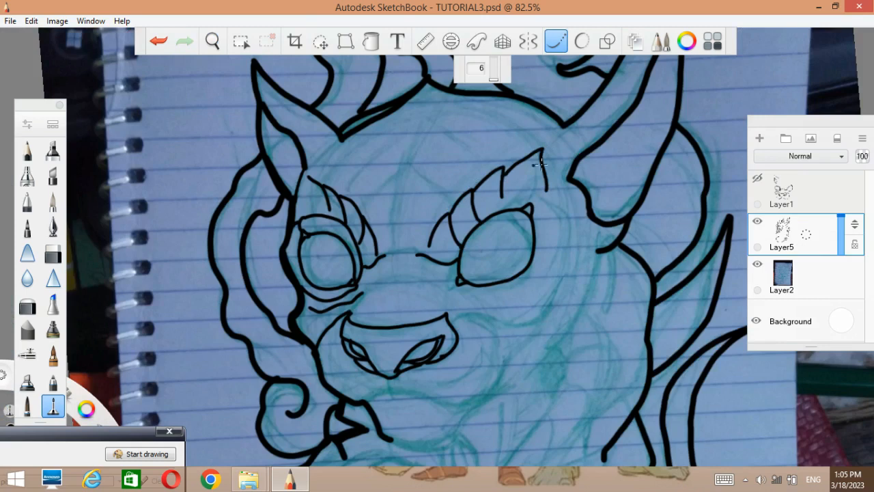
pyautogui.hotkey('ctrl', 'z')
pyautogui.hotkey('ctrl', 'z')
pyautogui.hotkey('ctrl', 'z')
pyautogui.hotkey('ctrl', 'z')
pyautogui.hotkey('ctrl', 'z')
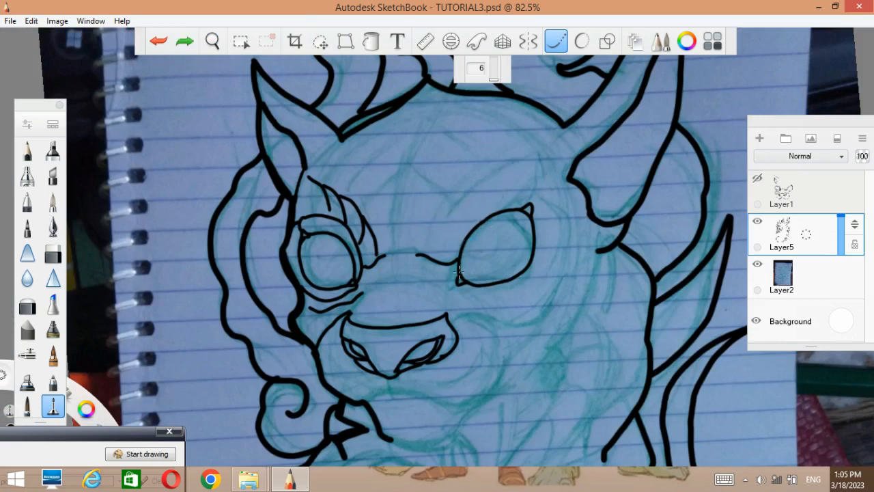
# - Redraw the upper curve of the right eye, ink its upper and lower eyelids, and restore the nose-bridge crease
pyautogui.hotkey('ctrl', 'z')
pyautogui.moveTo(457, 277)
pyautogui.mouseDown()
pyautogui.moveTo(527, 212)
pyautogui.moveTo(453, 282)
pyautogui.moveTo(527, 196)
pyautogui.mouseUp()
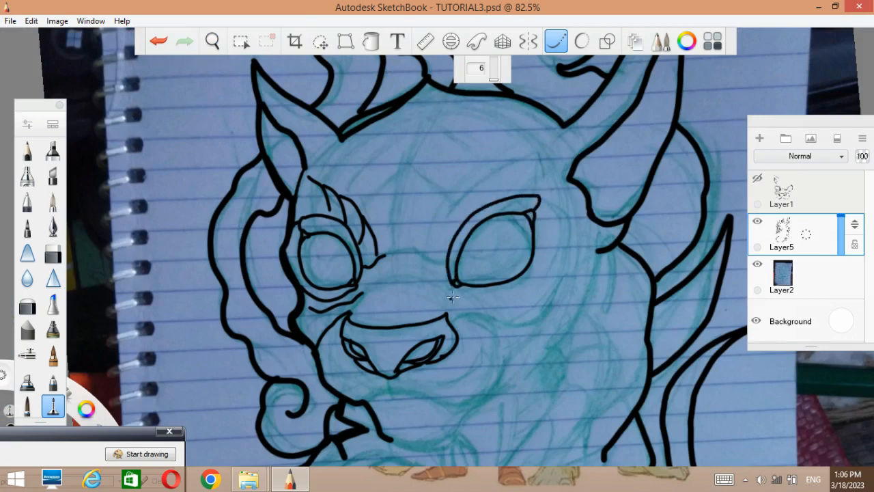
pyautogui.moveTo(456, 289)
pyautogui.mouseDown()
pyautogui.moveTo(493, 297)
pyautogui.moveTo(548, 228)
pyautogui.mouseUp()
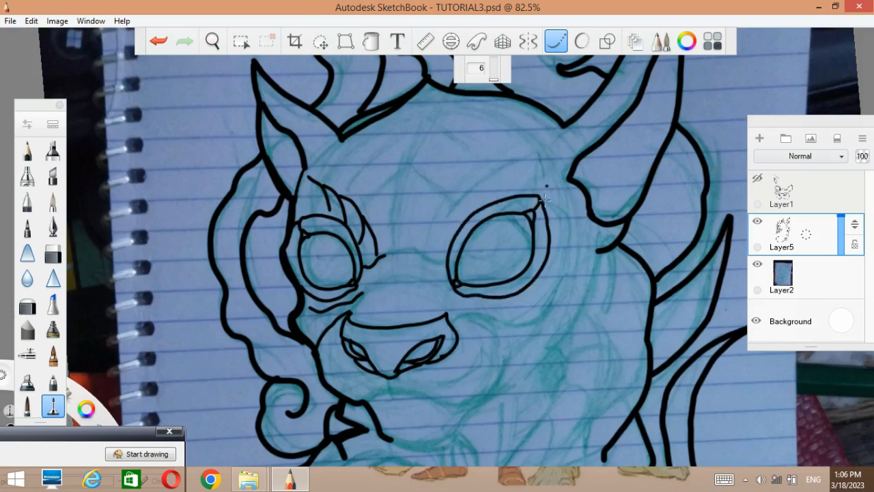
pyautogui.moveTo(446, 266); pyautogui.dragTo(416, 252)
# - Ink the feathered eyebrow above the right eye, clear of the eyelid
pyautogui.press('space')
pyautogui.moveTo(499, 308)
pyautogui.mouseDown()
pyautogui.moveTo(410, 291)
pyautogui.moveTo(403, 253)
pyautogui.mouseUp()
pyautogui.moveTo(456, 248)
pyautogui.mouseDown()
pyautogui.moveTo(452, 319)
pyautogui.moveTo(466, 338)
pyautogui.moveTo(432, 387)
pyautogui.moveTo(409, 369)
pyautogui.mouseUp()
pyautogui.press('space')
pyautogui.moveTo(514, 319)
pyautogui.mouseDown()
pyautogui.moveTo(546, 150)
pyautogui.moveTo(382, 138)
pyautogui.mouseUp()
pyautogui.moveTo(409, 318); pyautogui.dragTo(463, 285)
# - Ink the rounded muzzle contour beside the nose and the creases on the left cheek
pyautogui.press('space')
pyautogui.moveTo(623, 347)
pyautogui.mouseDown()
pyautogui.moveTo(624, 357)
pyautogui.moveTo(429, 328)
pyautogui.moveTo(527, 278)
pyautogui.moveTo(485, 316)
pyautogui.mouseUp()
pyautogui.moveTo(449, 387)
pyautogui.mouseDown()
pyautogui.moveTo(537, 375)
pyautogui.moveTo(576, 330)
pyautogui.moveTo(425, 362)
pyautogui.mouseUp()
pyautogui.press('space')
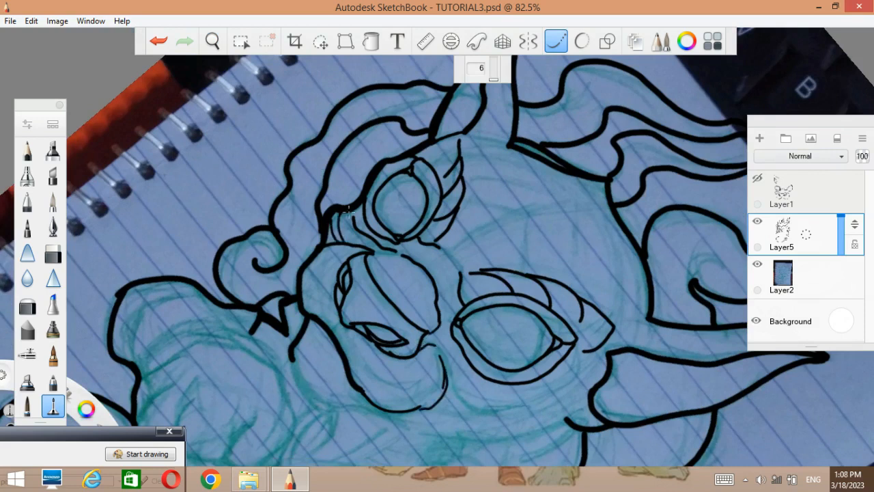
pyautogui.press('space')
pyautogui.moveTo(534, 365)
pyautogui.mouseDown()
pyautogui.moveTo(627, 198)
pyautogui.moveTo(626, 210)
pyautogui.mouseUp()
pyautogui.moveTo(569, 310); pyautogui.dragTo(620, 261)
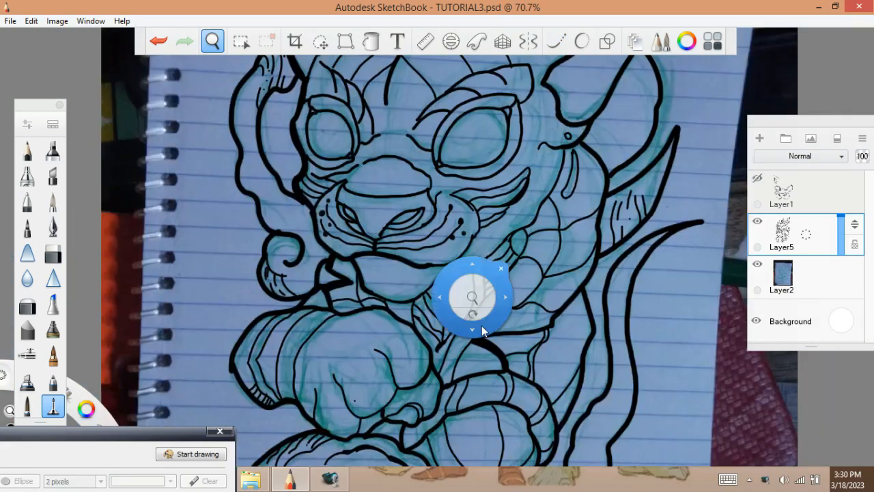
# - With Steady Stroke enabled, add short hatching lines to the neck under the jaw and the mane behind the right horn
pyautogui.moveTo(482, 326)
pyautogui.mouseDown()
pyautogui.moveTo(484, 308)
pyautogui.moveTo(439, 345)
pyautogui.mouseUp()
pyautogui.moveTo(453, 325)
pyautogui.mouseDown()
pyautogui.moveTo(443, 351)
pyautogui.moveTo(461, 328)
pyautogui.mouseUp()
pyautogui.hotkey('ctrl', 'z')
pyautogui.click(554, 44)
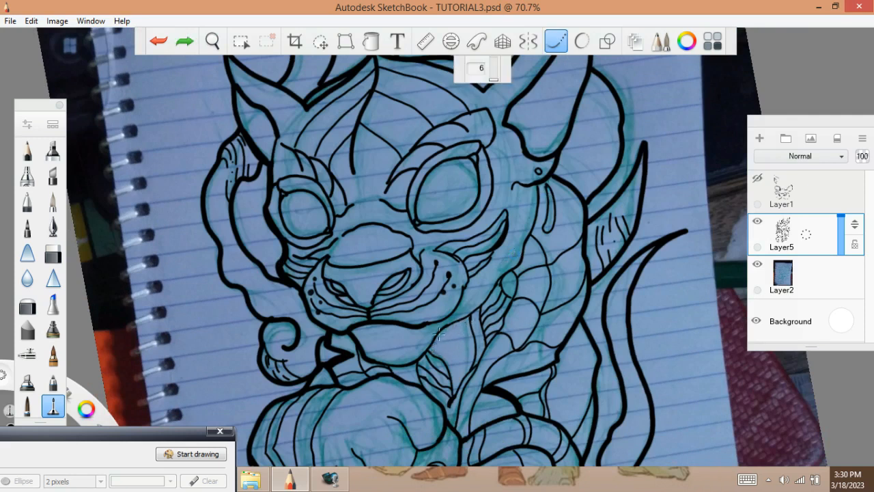
pyautogui.hotkey('ctrl', 'z')
pyautogui.moveTo(524, 225)
pyautogui.mouseDown()
pyautogui.moveTo(501, 275)
pyautogui.moveTo(523, 220)
pyautogui.mouseUp()
pyautogui.hotkey('ctrl', 'z')
pyautogui.hotkey('ctrl', 'z')
pyautogui.press('space')
pyautogui.moveTo(557, 269)
pyautogui.mouseDown()
pyautogui.moveTo(528, 326)
pyautogui.moveTo(464, 332)
pyautogui.moveTo(532, 295)
pyautogui.moveTo(620, 215)
pyautogui.moveTo(604, 171)
pyautogui.mouseUp()
pyautogui.press('space')
pyautogui.press('space')
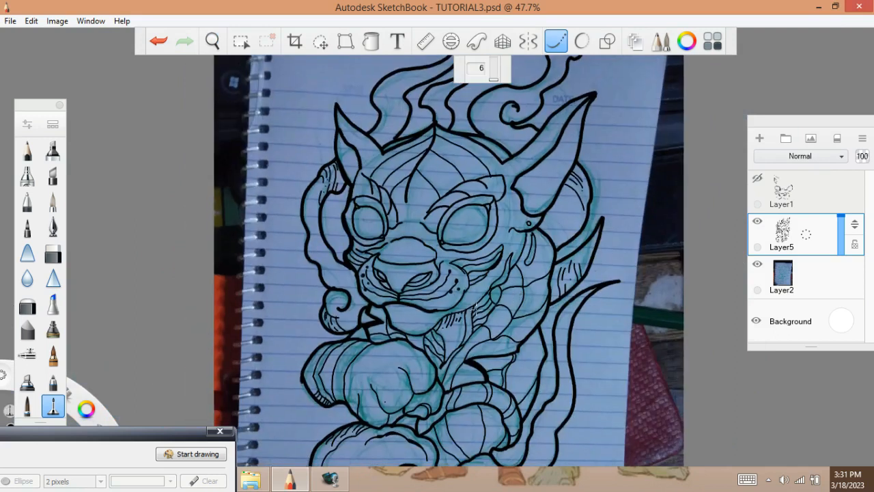
# - Undo the last stroke, reduce the brush size, and ink curved inner contour arcs inside both eyes
pyautogui.hotkey('ctrl', 'z')
pyautogui.press('space')
pyautogui.moveTo(524, 366)
pyautogui.mouseDown()
pyautogui.moveTo(491, 393)
pyautogui.moveTo(508, 389)
pyautogui.mouseUp()
pyautogui.press('[')
pyautogui.moveTo(433, 261)
pyautogui.mouseDown()
pyautogui.moveTo(448, 260)
pyautogui.moveTo(469, 237)
pyautogui.mouseUp()
pyautogui.press('space')
pyautogui.moveTo(470, 240); pyautogui.dragTo(521, 281)
pyautogui.press('space')
pyautogui.moveTo(459, 342); pyautogui.dragTo(427, 282)
pyautogui.press('space')
pyautogui.moveTo(498, 359); pyautogui.dragTo(490, 348)
# - Ink creases along the left side of the nose, and undo the last stroke drawn on the nose
pyautogui.press('space')
pyautogui.moveTo(421, 257)
pyautogui.mouseDown()
pyautogui.moveTo(399, 270)
pyautogui.moveTo(376, 262)
pyautogui.mouseUp()
pyautogui.press('space')
pyautogui.moveTo(325, 237); pyautogui.dragTo(336, 247)
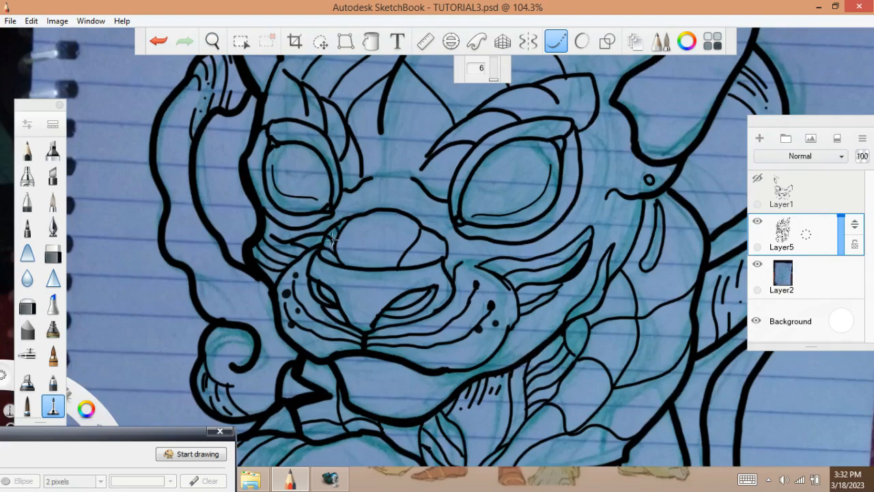
pyautogui.moveTo(403, 263)
pyautogui.mouseDown()
pyautogui.moveTo(445, 251)
pyautogui.moveTo(450, 229)
pyautogui.mouseUp()
pyautogui.press('space')
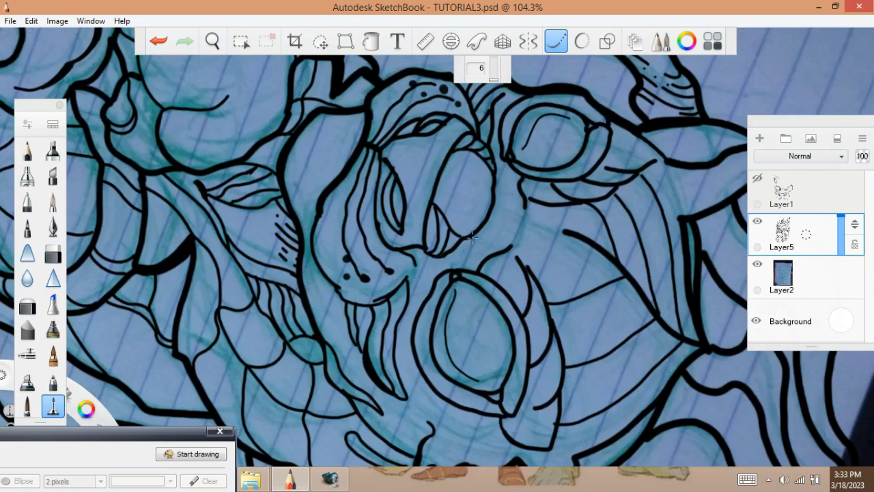
pyautogui.hotkey('ctrl', 'z')
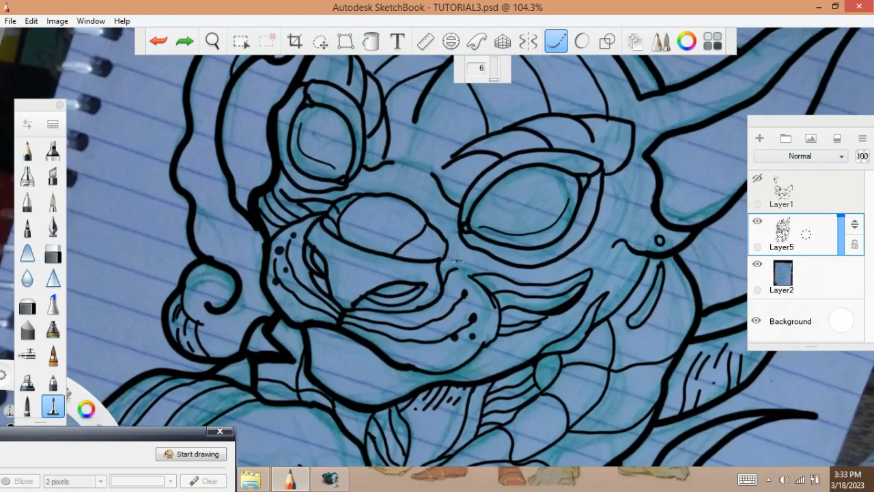
# - Ink crease lines on the right side of the nose and short wrinkles above the nose bridge
pyautogui.moveTo(330, 211)
pyautogui.mouseDown()
pyautogui.moveTo(386, 270)
pyautogui.moveTo(446, 244)
pyautogui.moveTo(430, 237)
pyautogui.mouseUp()
pyautogui.press('space')
pyautogui.press('space')
pyautogui.moveTo(508, 212)
pyautogui.mouseDown()
pyautogui.moveTo(493, 253)
pyautogui.moveTo(404, 295)
pyautogui.moveTo(413, 326)
pyautogui.mouseUp()
pyautogui.press('space')
pyautogui.press('space')
pyautogui.moveTo(419, 293); pyautogui.dragTo(409, 335)
pyautogui.hotkey('ctrl', 'z')
pyautogui.press('space')
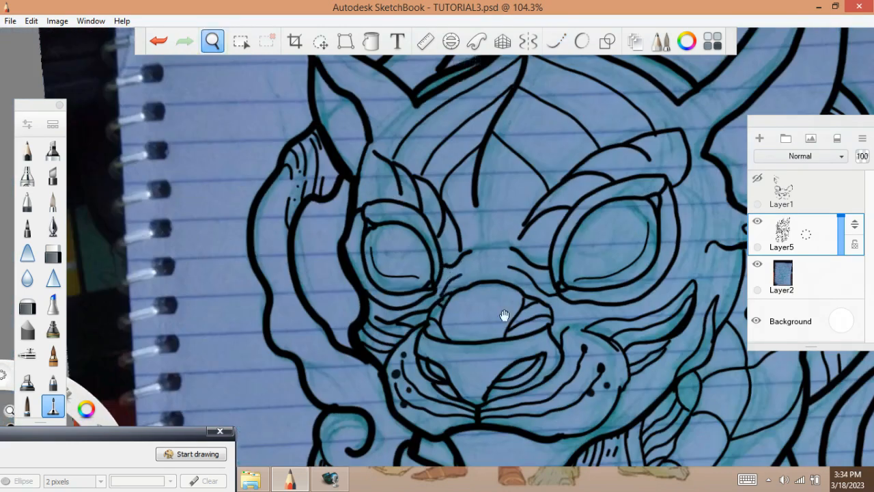
# - Add short hatching lines at the bend of the right flame and hide the sketch photo layer
pyautogui.moveTo(504, 313); pyautogui.dragTo(454, 305)
pyautogui.press('space')
pyautogui.moveTo(512, 241); pyautogui.dragTo(537, 226)
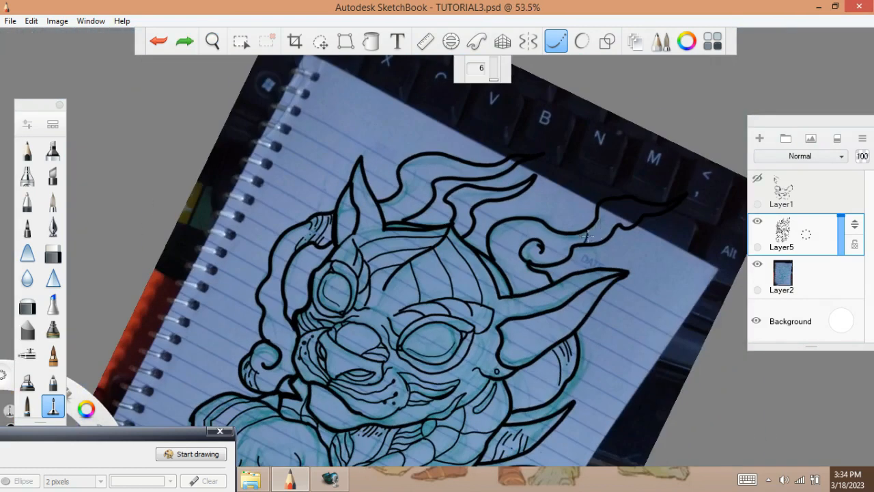
pyautogui.press('space')
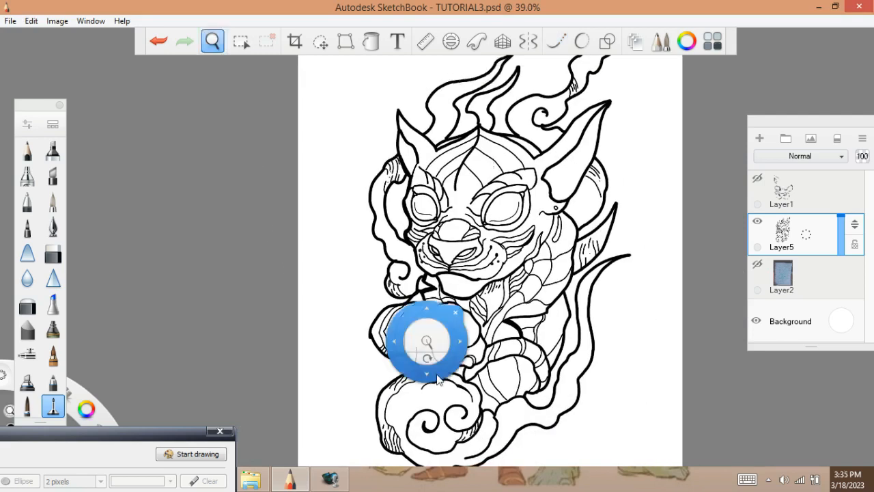
pyautogui.click(758, 264)
# - Add short hatching strokes along the shaded edge beneath the cloud's inner swirls, undoing the stray strokes
pyautogui.press('space')
pyautogui.moveTo(459, 325); pyautogui.dragTo(480, 179)
pyautogui.moveTo(436, 314); pyautogui.dragTo(462, 300)
pyautogui.hotkey('ctrl', 'z')
pyautogui.moveTo(405, 356); pyautogui.dragTo(388, 342)
pyautogui.moveTo(427, 334); pyautogui.dragTo(427, 351)
pyautogui.hotkey('ctrl', 'z')
pyautogui.moveTo(444, 304); pyautogui.dragTo(458, 314)
pyautogui.moveTo(459, 298); pyautogui.dragTo(467, 315)
pyautogui.press('space')
# - Hatch the narrow shaded area behind the hind leg with short lines, undoing the stray strokes
pyautogui.moveTo(382, 389); pyautogui.dragTo(421, 373)
pyautogui.hotkey('ctrl', 'z')
pyautogui.moveTo(458, 397)
pyautogui.mouseDown()
pyautogui.moveTo(452, 412)
pyautogui.moveTo(478, 389)
pyautogui.moveTo(459, 373)
pyautogui.moveTo(474, 352)
pyautogui.moveTo(485, 378)
pyautogui.mouseUp()
pyautogui.press('space')
pyautogui.hotkey('ctrl', 'z')
pyautogui.press('space')
pyautogui.moveTo(470, 300)
pyautogui.mouseDown()
pyautogui.moveTo(478, 343)
pyautogui.moveTo(545, 319)
pyautogui.moveTo(448, 336)
pyautogui.mouseUp()
pyautogui.moveTo(516, 368); pyautogui.dragTo(510, 392)
pyautogui.hotkey('ctrl', 'z')
pyautogui.press('[')
pyautogui.press('space')
pyautogui.moveTo(566, 300); pyautogui.dragTo(574, 322)
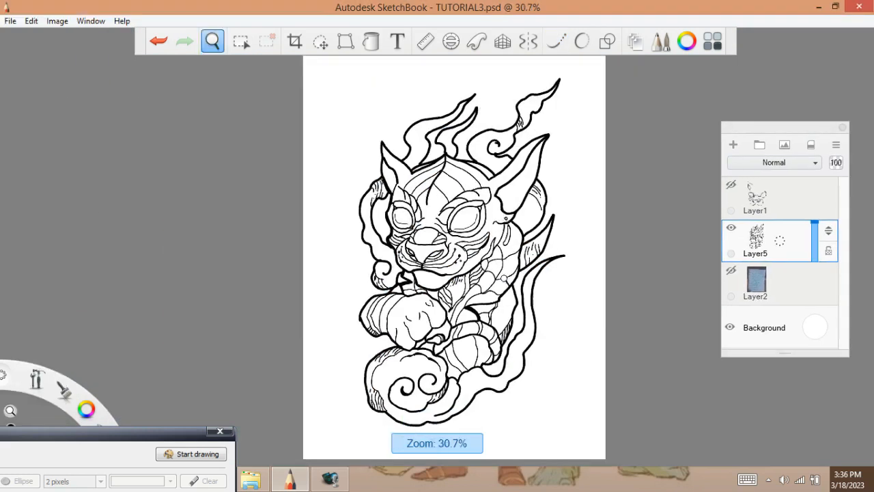
# - Hand-draw the artist's initials as a signature in the empty area beneath the tail flame
pyautogui.moveTo(499, 307); pyautogui.dragTo(540, 102)
pyautogui.moveTo(478, 170); pyautogui.dragTo(463, 272)
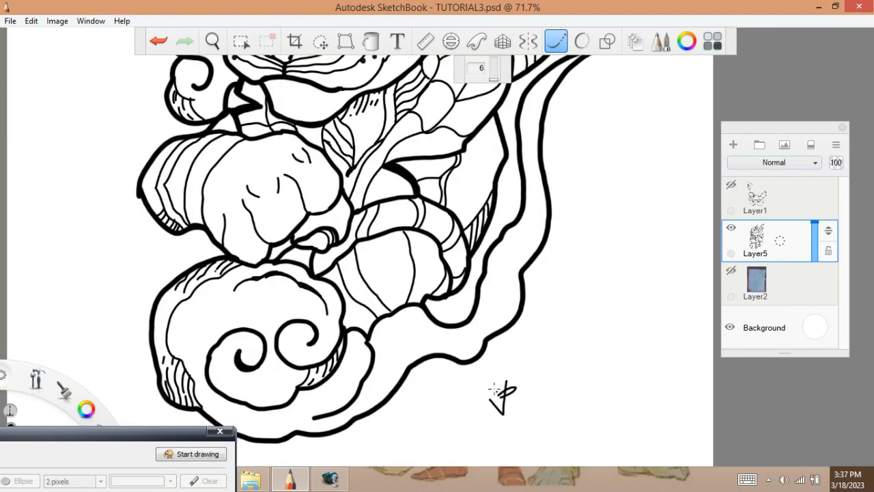
pyautogui.moveTo(523, 380)
pyautogui.mouseDown()
pyautogui.moveTo(518, 420)
pyautogui.moveTo(532, 395)
pyautogui.mouseUp()
# - With the sketch photo visible, ink the inner fold of the right horn and add hatching lines inside it
pyautogui.press('space')
pyautogui.moveTo(512, 316); pyautogui.dragTo(492, 297)
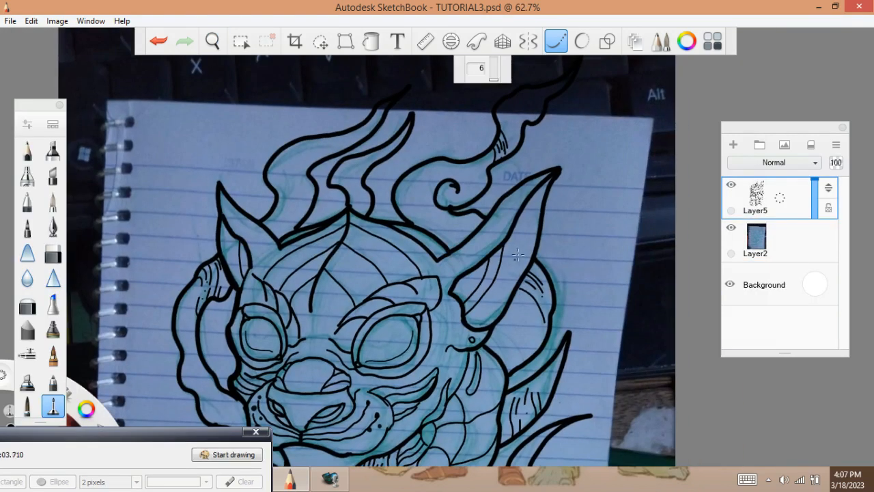
pyautogui.moveTo(521, 213)
pyautogui.mouseDown()
pyautogui.moveTo(532, 260)
pyautogui.moveTo(536, 246)
pyautogui.mouseUp()
pyautogui.press('space')
pyautogui.moveTo(543, 189); pyautogui.dragTo(445, 137)
pyautogui.moveTo(429, 237)
pyautogui.mouseDown()
pyautogui.moveTo(484, 197)
pyautogui.moveTo(519, 188)
pyautogui.mouseUp()
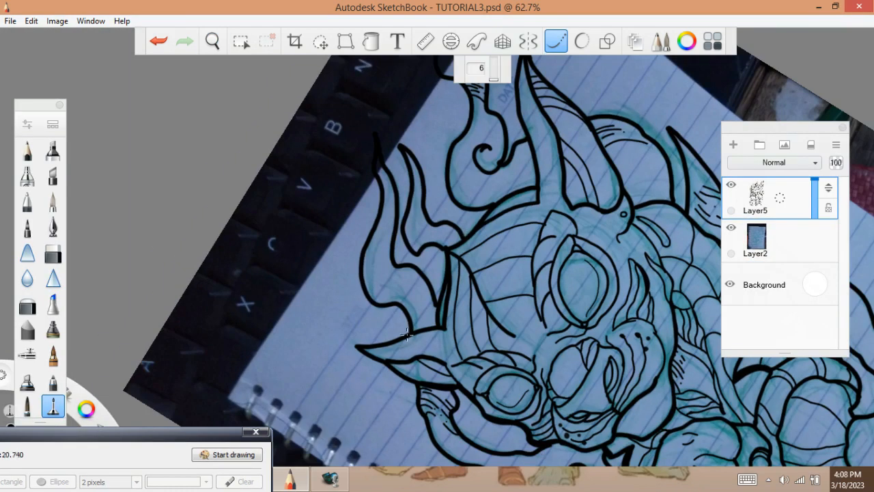
# - Ink the inner fold lines of the left horn
pyautogui.press('space')
pyautogui.press('space')
pyautogui.moveTo(559, 322); pyautogui.dragTo(445, 428)
pyautogui.press('space')
pyautogui.moveTo(447, 342)
pyautogui.mouseDown()
pyautogui.moveTo(449, 140)
pyautogui.moveTo(472, 203)
pyautogui.mouseUp()
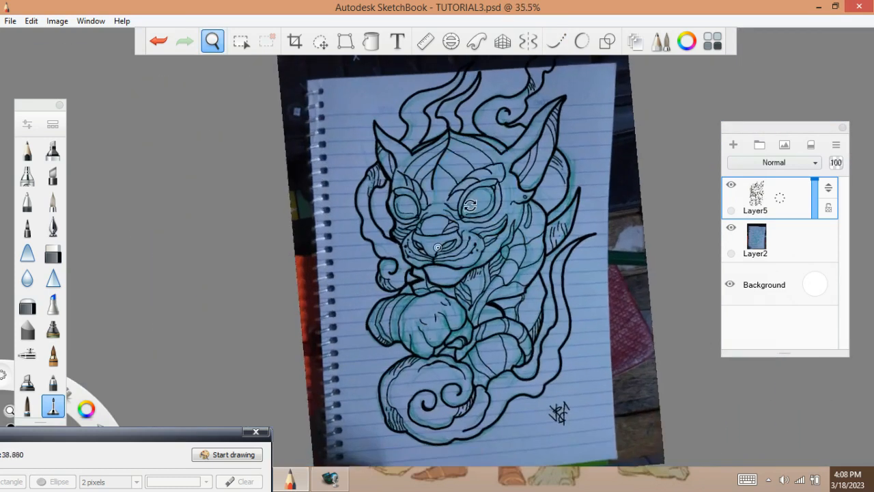
# - Hide the sketch photo layer and add a new layer above the line art
pyautogui.click(731, 227)
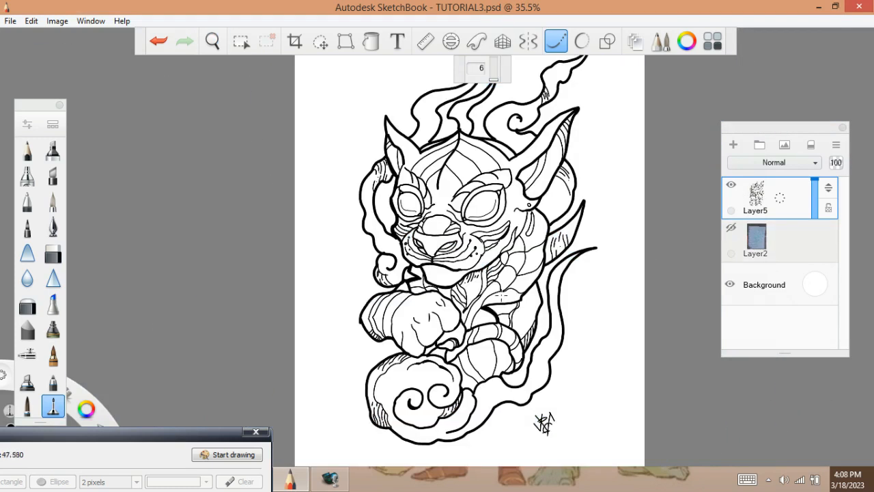
pyautogui.moveTo(779, 128); pyautogui.dragTo(793, 157)
pyautogui.click(748, 174)
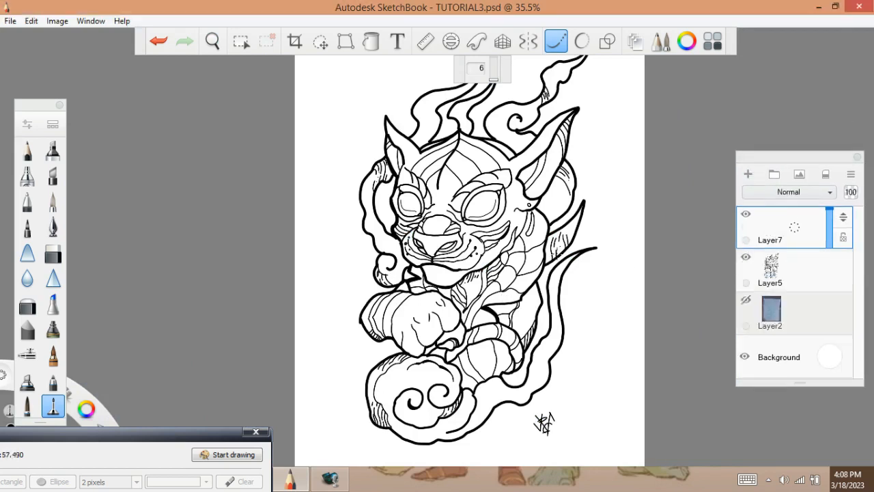
# - On the line art layer, select the flame and cloud areas with the Magic Wand, adding each region to the selection
pyautogui.hotkey('ctrl', 'a')
pyautogui.click(786, 270)
pyautogui.click(580, 183)
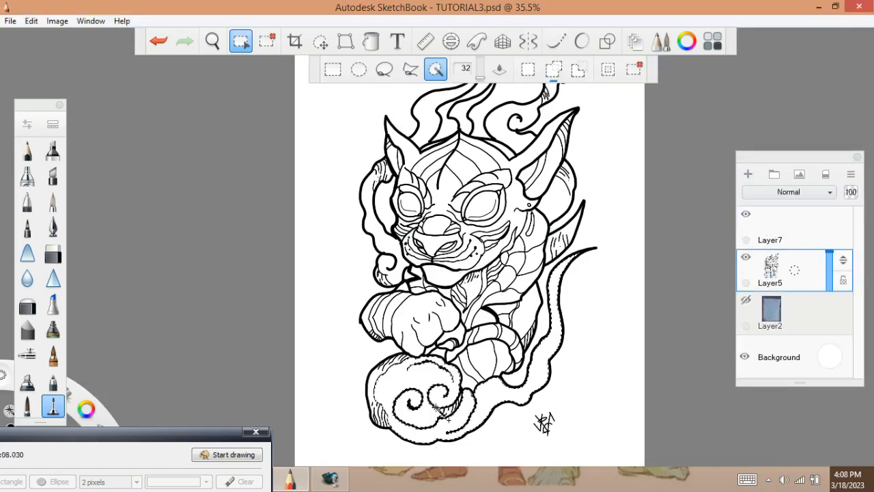
pyautogui.click(569, 232)
pyautogui.click(566, 188)
pyautogui.click(371, 198)
pyautogui.keyDown('shift'); pyautogui.click(426, 119); pyautogui.keyUp('shift')
pyautogui.keyDown('shift'); pyautogui.click(462, 120); pyautogui.keyUp('shift')
pyautogui.keyDown('shift'); pyautogui.click(499, 116); pyautogui.keyUp('shift')
pyautogui.moveTo(600, 190); pyautogui.dragTo(601, 234)
pyautogui.press('space')
pyautogui.moveTo(568, 350); pyautogui.dragTo(522, 335)
# - On the new empty layer, undo the stray whole-canvas selection and paint the selected flames and cloud bright orange
pyautogui.click(795, 229)
pyautogui.moveTo(581, 254); pyautogui.dragTo(582, 236)
pyautogui.click(581, 205)
pyautogui.click(686, 40)
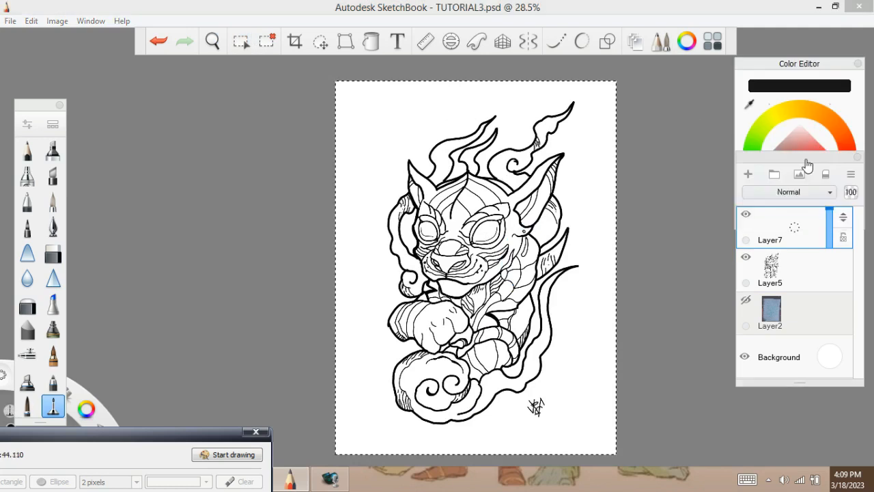
pyautogui.click(53, 304)
pyautogui.hotkey('ctrl', 'z')
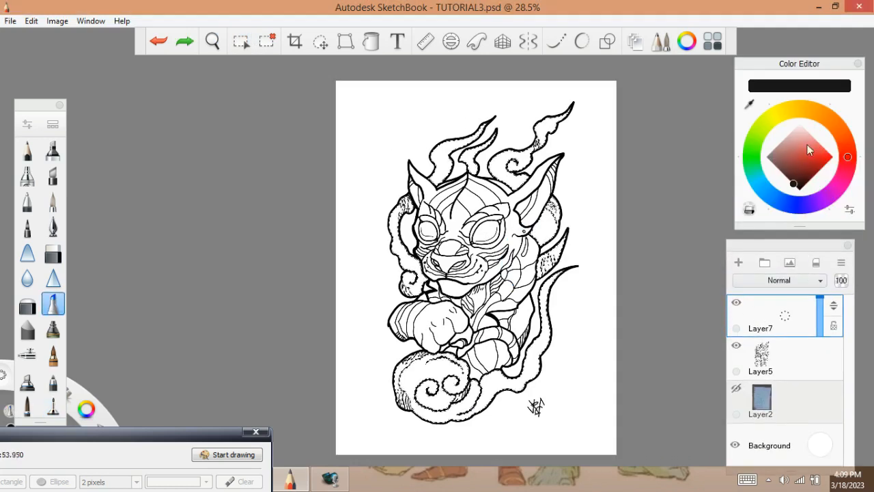
pyautogui.click(828, 118)
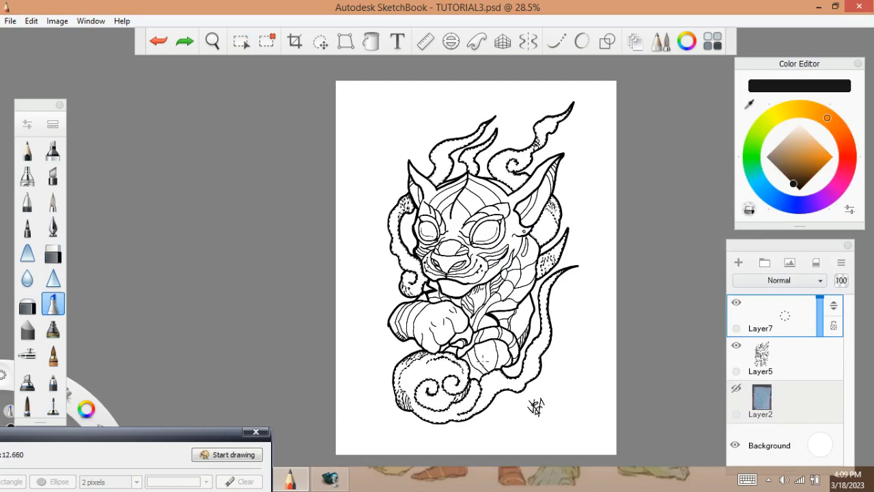
pyautogui.click(832, 158)
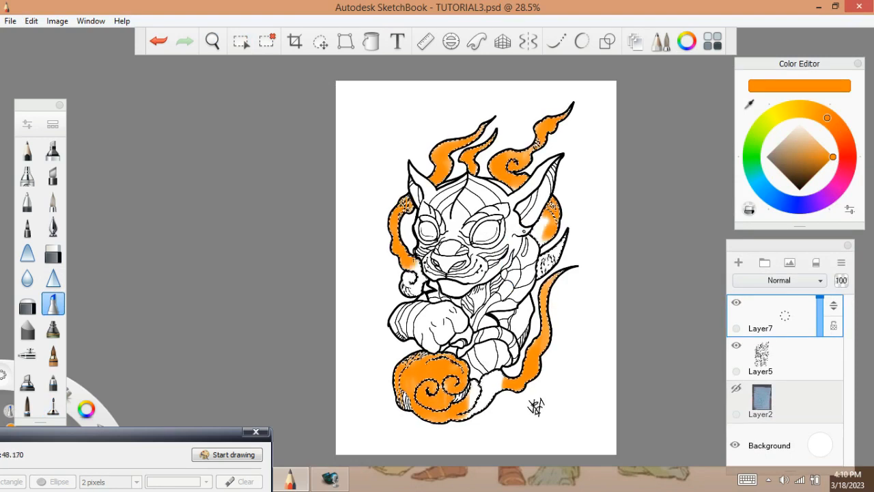
# - Shade the cloud and lower flames red-orange, and sample the flame's orange to soften the upper flames with lighter tones
pyautogui.click(846, 146)
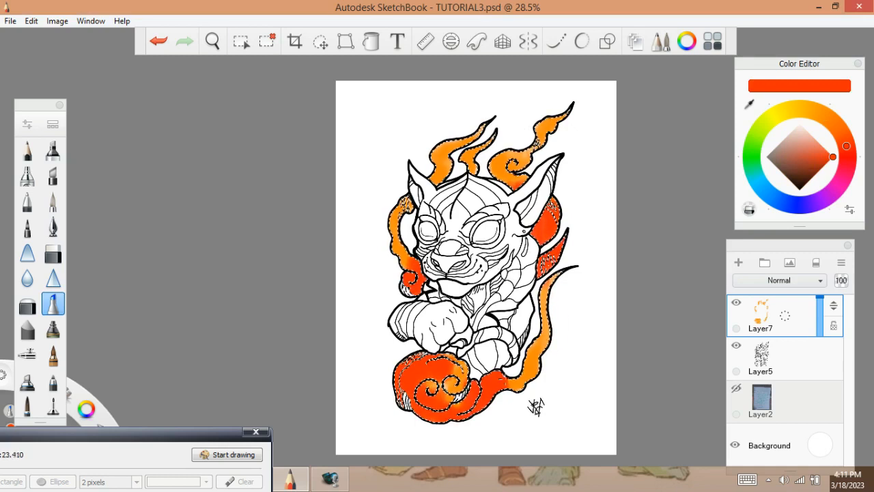
pyautogui.keyDown('alt'); pyautogui.click(530, 370); pyautogui.keyUp('alt')
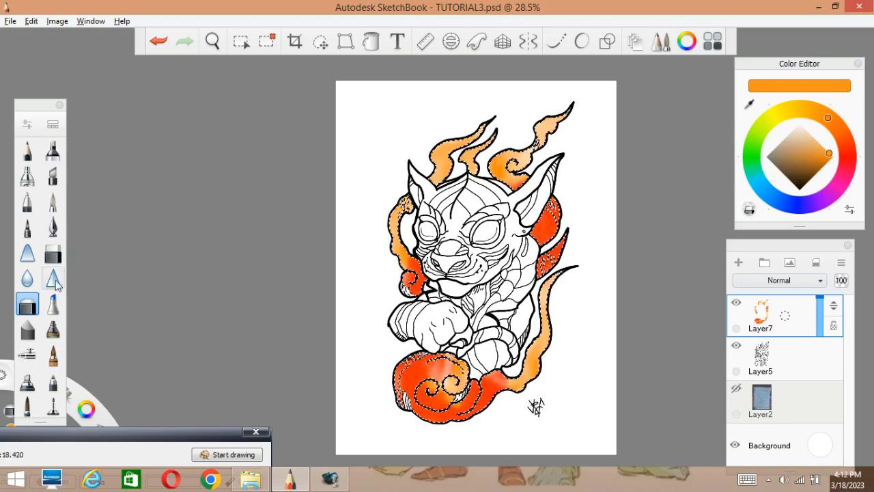
# - Blend the orange and red transitions in the cloud and flames with the water-drop blending brush, and clear the selection
pyautogui.click(28, 278)
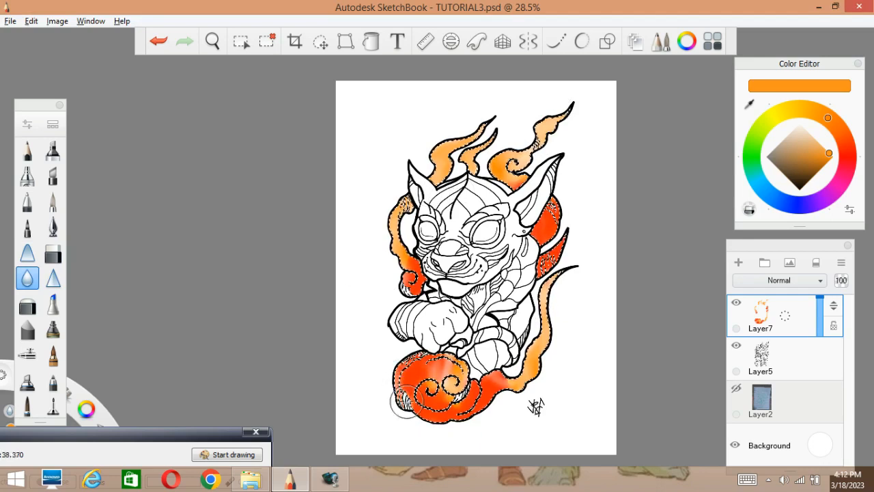
pyautogui.moveTo(426, 367); pyautogui.dragTo(448, 374)
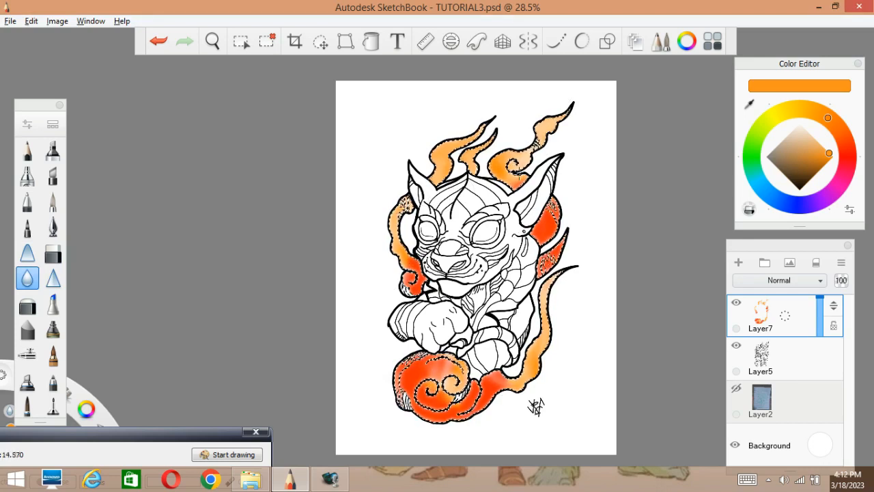
pyautogui.hotkey('ctrl', 'd')
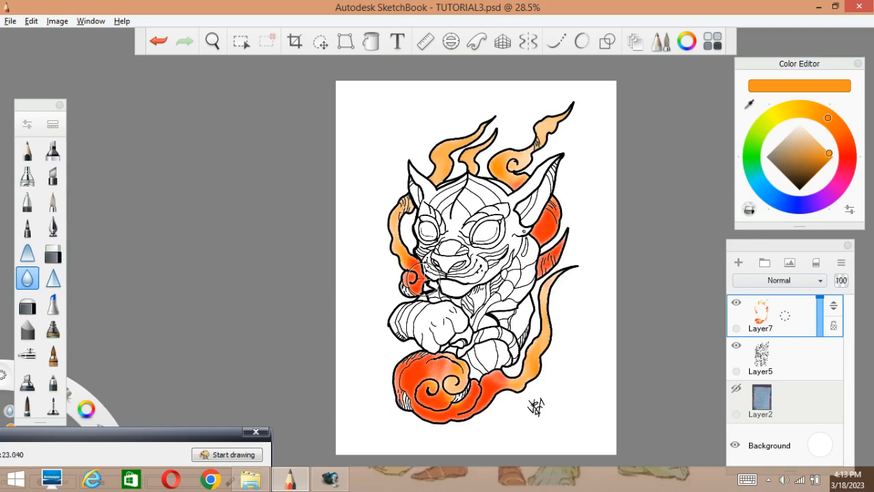
pyautogui.press('space')
pyautogui.moveTo(513, 347)
pyautogui.mouseDown()
pyautogui.moveTo(487, 344)
pyautogui.moveTo(505, 333)
pyautogui.mouseUp()
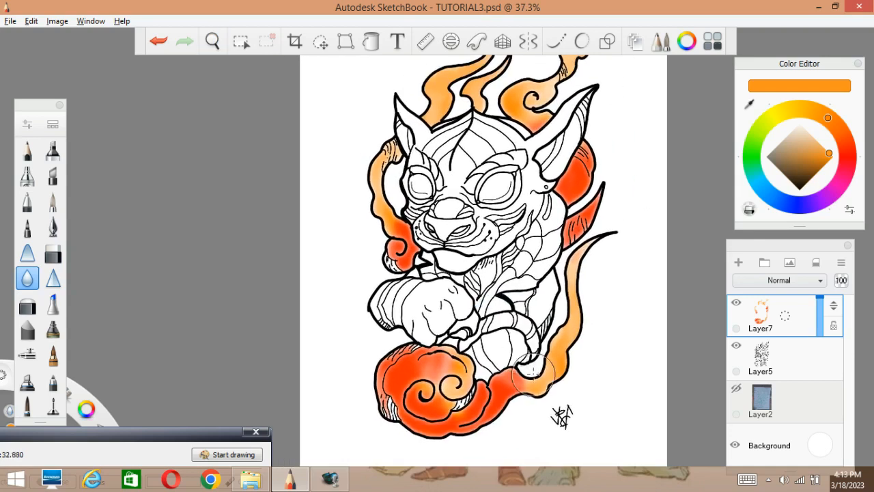
pyautogui.press('w')
pyautogui.click(390, 409)
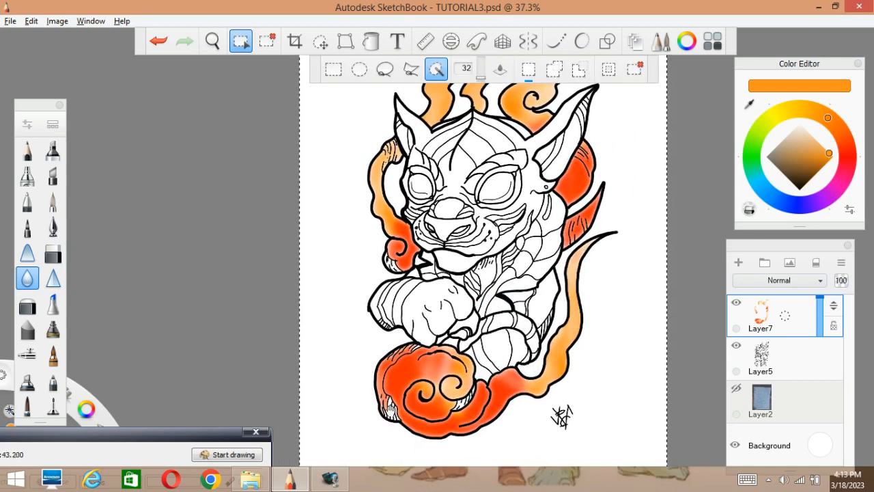
pyautogui.press('w')
# - On the line art layer, select the uncoloured hatched gaps along the large cloud's edges with the Magic Wand
pyautogui.press('space')
pyautogui.moveTo(405, 412); pyautogui.dragTo(340, 304)
pyautogui.press('space')
pyautogui.press('w')
pyautogui.click(761, 356)
pyautogui.press('w')
pyautogui.press('w')
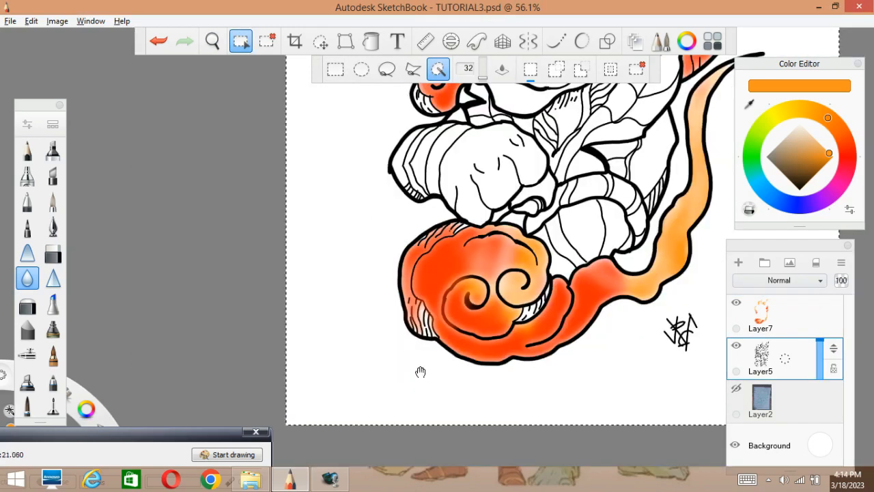
pyautogui.scroll(5, 481, 295)
pyautogui.keyDown('shift'); pyautogui.click(634, 293); pyautogui.keyUp('shift')
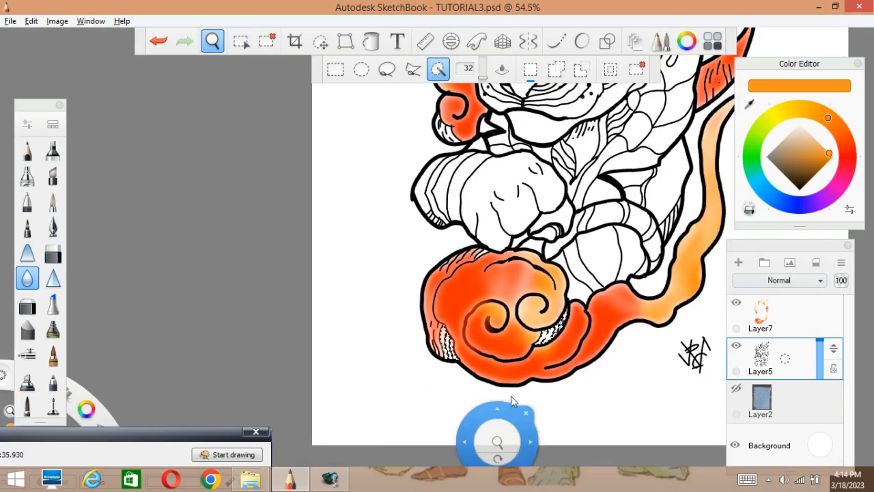
pyautogui.moveTo(511, 395); pyautogui.dragTo(509, 385)
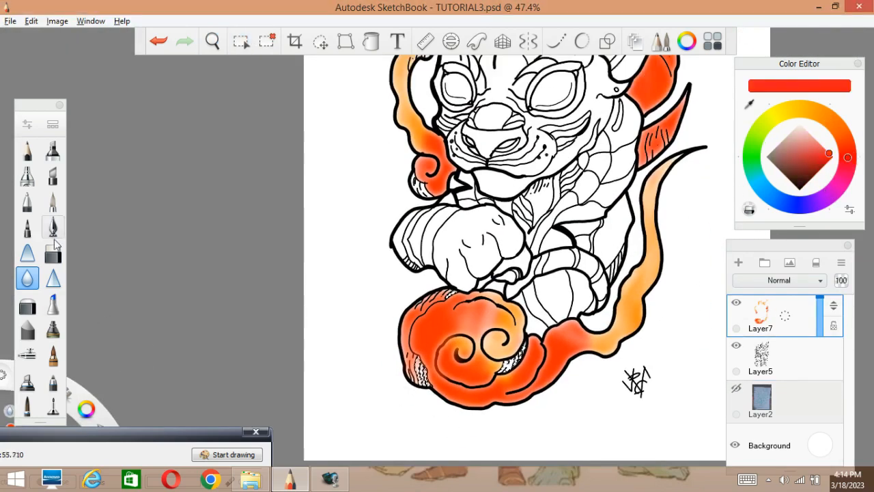
# - Airbrush the selected hatched gaps of the large cloud bright red on the colour layer
pyautogui.click(27, 354)
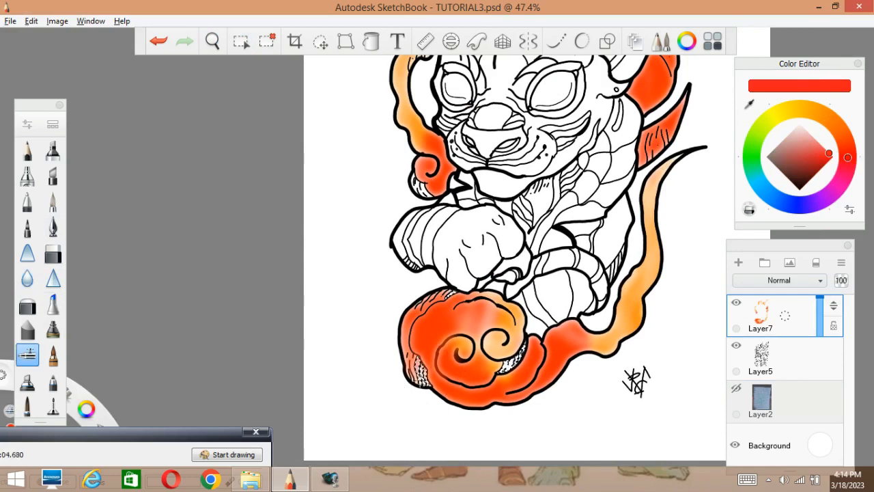
pyautogui.moveTo(414, 385); pyautogui.dragTo(421, 362)
pyautogui.moveTo(502, 371); pyautogui.dragTo(528, 352)
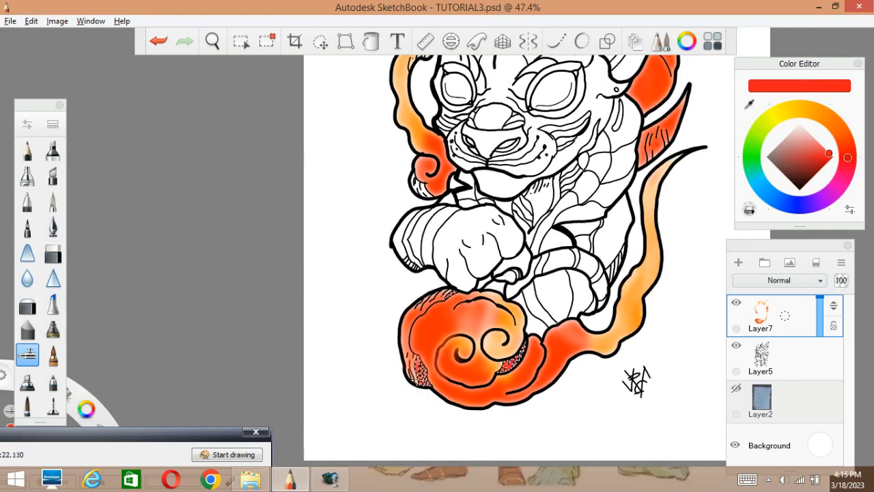
# - Deepen the cloud's hatched gaps with dark red and clear the selection
pyautogui.click(807, 171)
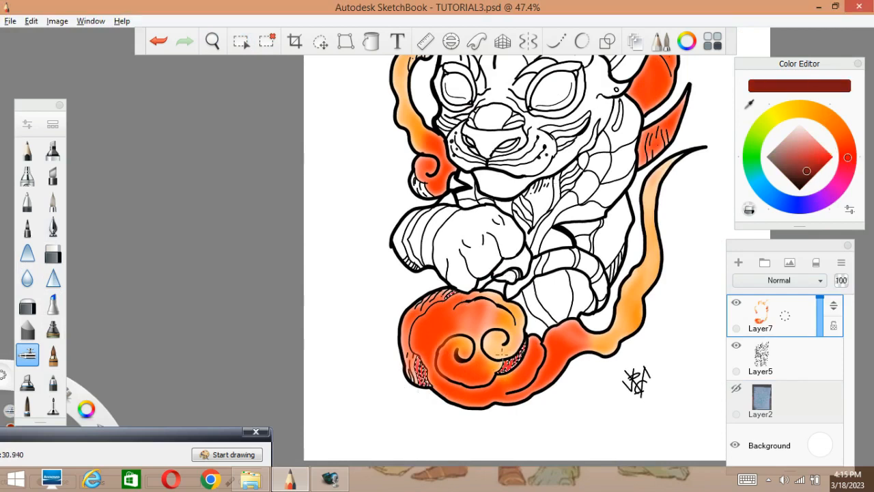
pyautogui.moveTo(417, 382); pyautogui.dragTo(425, 365)
pyautogui.moveTo(506, 370); pyautogui.dragTo(523, 352)
pyautogui.hotkey('ctrl', 'd')
# - On the line art layer, select the uncoloured hatched gaps beneath the small curl beside the jaw with the Magic Wand
pyautogui.moveTo(550, 268)
pyautogui.mouseDown()
pyautogui.moveTo(537, 308)
pyautogui.moveTo(509, 286)
pyautogui.moveTo(504, 345)
pyautogui.mouseUp()
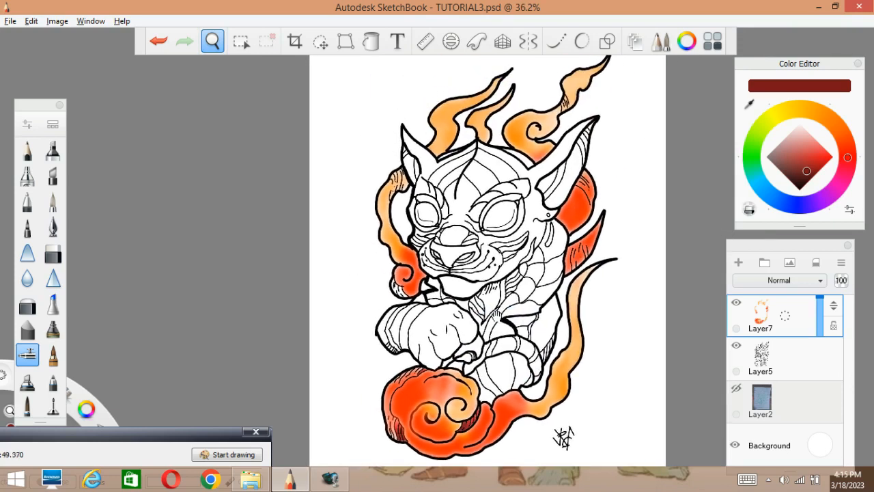
pyautogui.click(772, 360)
pyautogui.moveTo(361, 316); pyautogui.dragTo(403, 198)
pyautogui.click(242, 41)
pyautogui.click(417, 275)
pyautogui.click(420, 274)
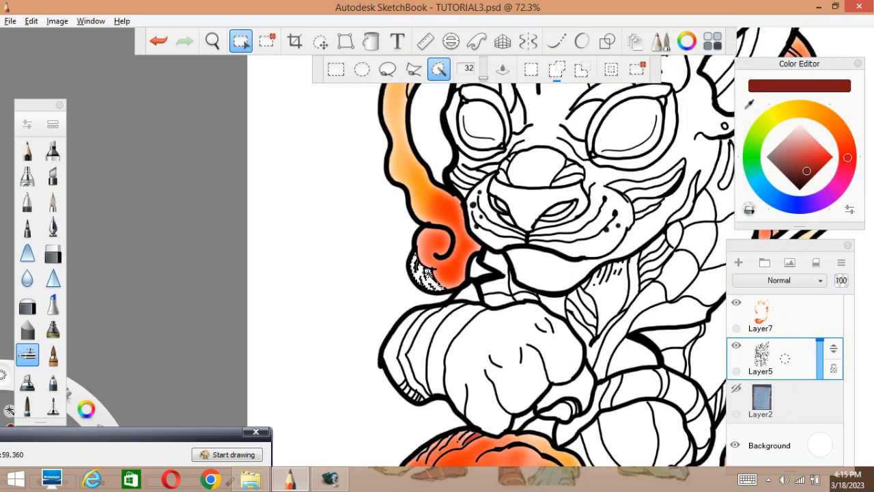
pyautogui.moveTo(650, 283); pyautogui.dragTo(501, 365)
pyautogui.moveTo(505, 172); pyautogui.dragTo(539, 356)
pyautogui.moveTo(492, 287); pyautogui.dragTo(453, 339)
pyautogui.moveTo(352, 380); pyautogui.dragTo(384, 344)
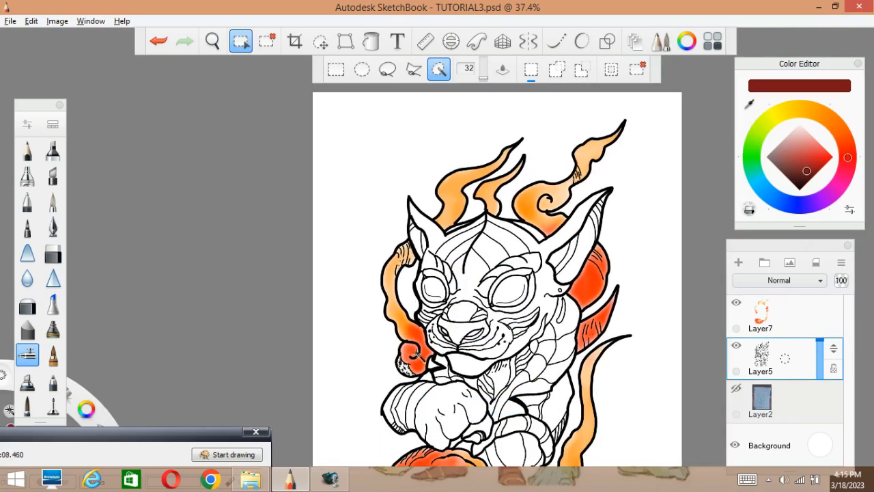
pyautogui.click(240, 41)
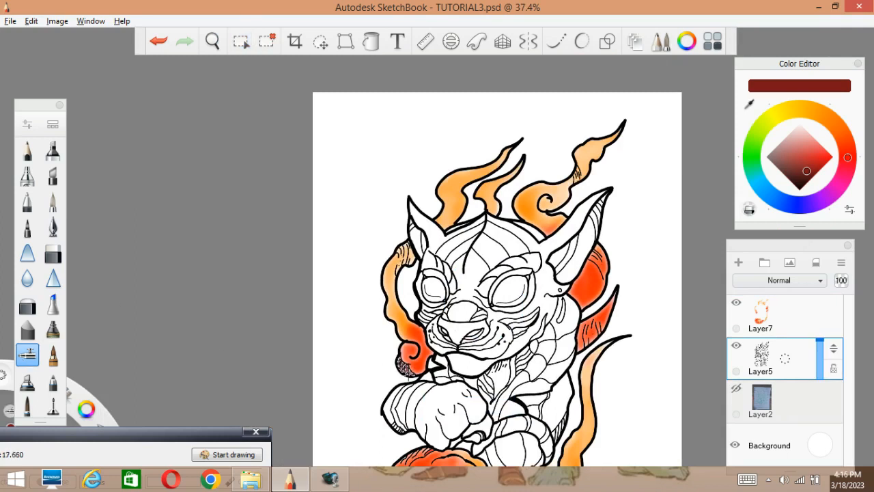
# - Clear the curl's selection, and on the line art layer select the creature's head, ears and paws with the Magic Wand
pyautogui.click(832, 157)
pyautogui.hotkey('ctrl', 'd')
pyautogui.moveTo(690, 211); pyautogui.dragTo(597, 259)
pyautogui.press('space')
pyautogui.moveTo(513, 240); pyautogui.dragTo(517, 238)
pyautogui.press('space')
pyautogui.moveTo(562, 353); pyautogui.dragTo(590, 336)
pyautogui.press('w')
pyautogui.click(479, 338)
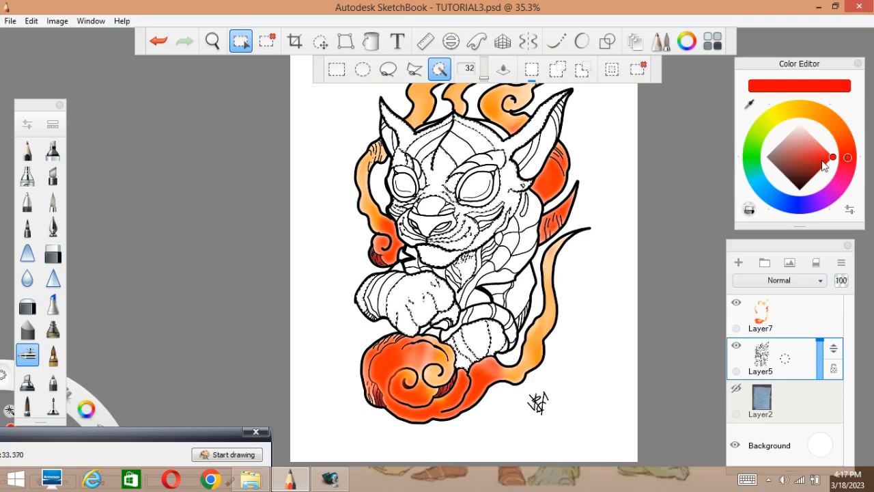
# - Paint the selected head, ears and paws flat orange with the marker brush
pyautogui.moveTo(831, 158)
pyautogui.mouseDown()
pyautogui.moveTo(811, 162)
pyautogui.moveTo(809, 142)
pyautogui.moveTo(819, 147)
pyautogui.moveTo(804, 134)
pyautogui.moveTo(844, 174)
pyautogui.moveTo(802, 192)
pyautogui.moveTo(780, 185)
pyautogui.moveTo(819, 174)
pyautogui.moveTo(820, 150)
pyautogui.mouseUp()
pyautogui.click(847, 147)
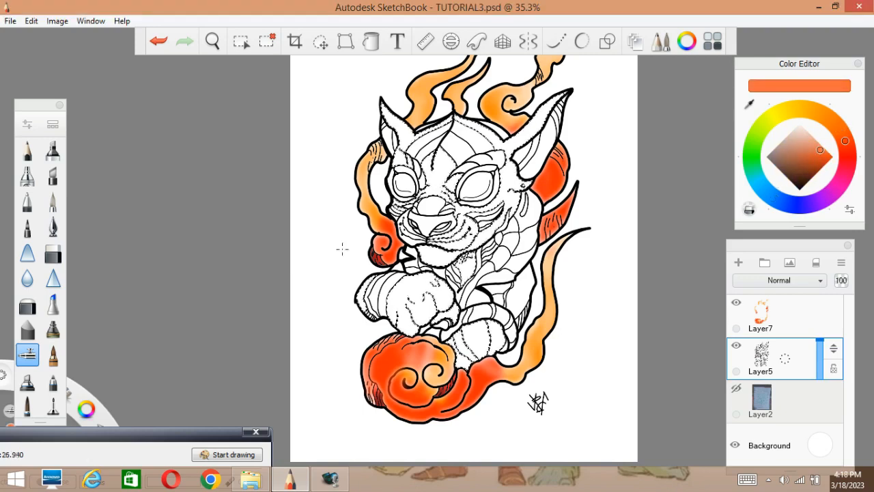
pyautogui.click(54, 304)
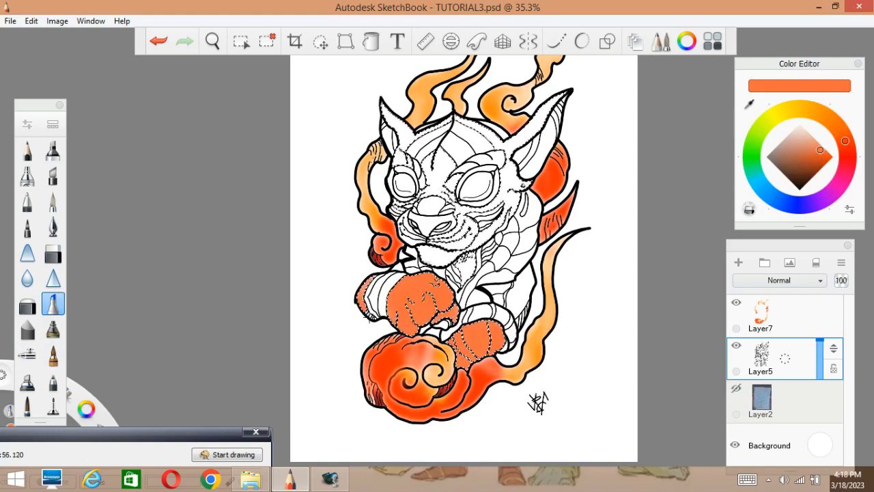
pyautogui.moveTo(469, 115); pyautogui.dragTo(487, 130)
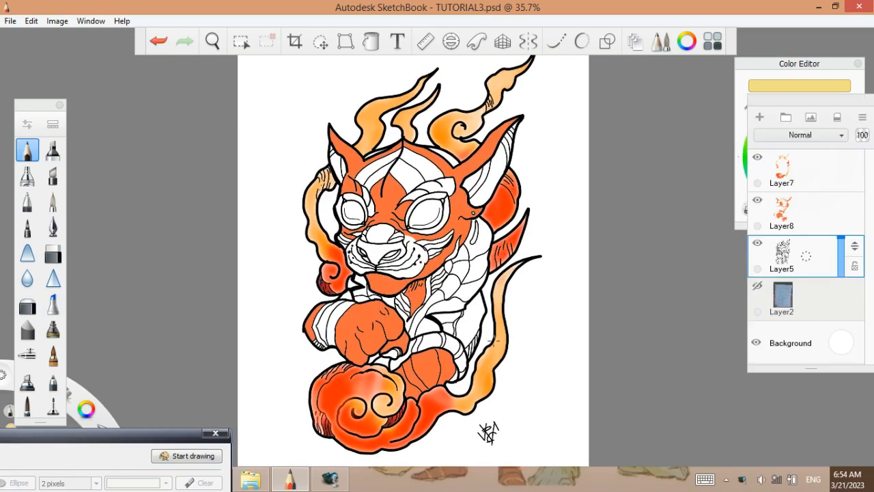
# - On the line art layer, select the uncoloured body section behind the front leg, including its hatched gaps, with the Magic Wand
pyautogui.click(469, 329)
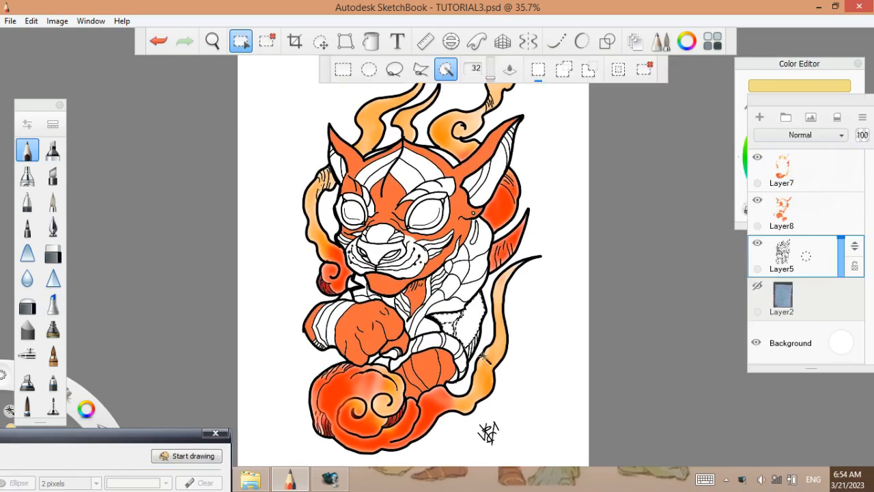
pyautogui.keyDown('shift'); pyautogui.click(472, 347); pyautogui.keyUp('shift')
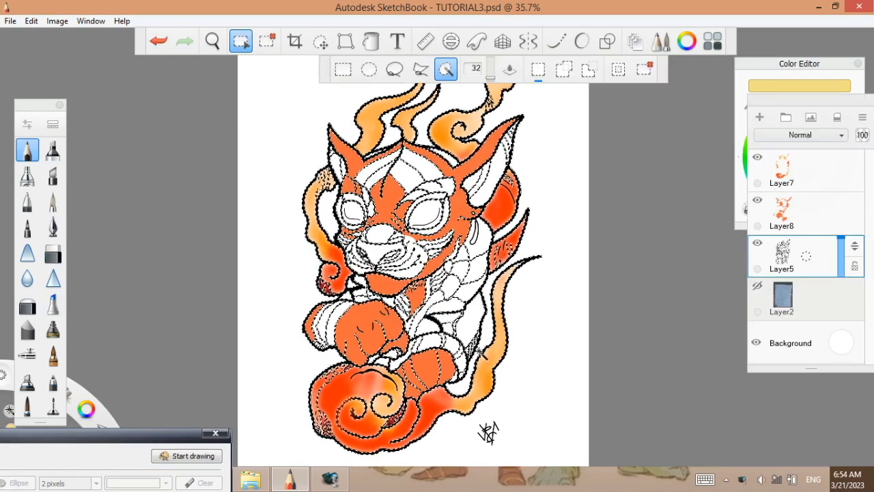
pyautogui.hotkey('ctrl', 'z')
pyautogui.press('space')
pyautogui.moveTo(473, 311); pyautogui.dragTo(482, 244)
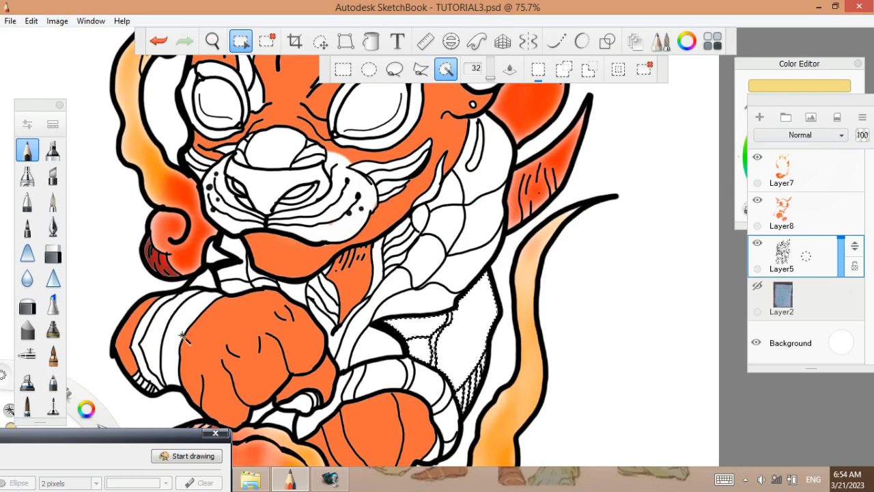
pyautogui.moveTo(789, 100); pyautogui.dragTo(765, 229)
pyautogui.click(53, 305)
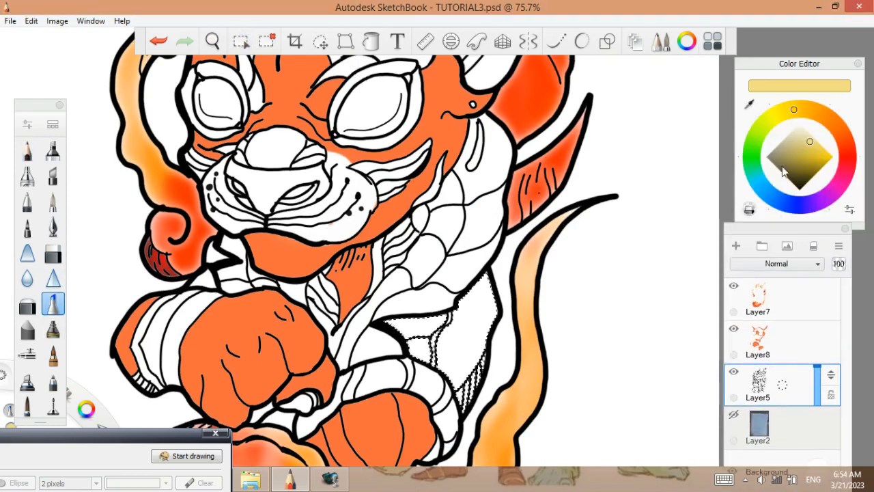
# - Flood-fill the selected body section behind the front leg bright blue
pyautogui.click(833, 192)
pyautogui.press('space')
pyautogui.moveTo(513, 260); pyautogui.dragTo(524, 283)
pyautogui.click(804, 205)
pyautogui.click(809, 165)
pyautogui.hotkey('ctrl', 'z')
pyautogui.click(774, 197)
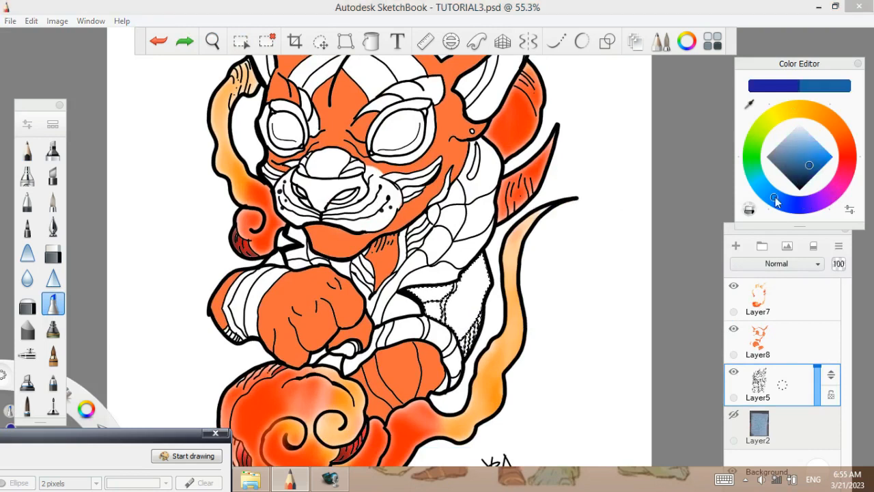
pyautogui.click(814, 151)
pyautogui.click(371, 41)
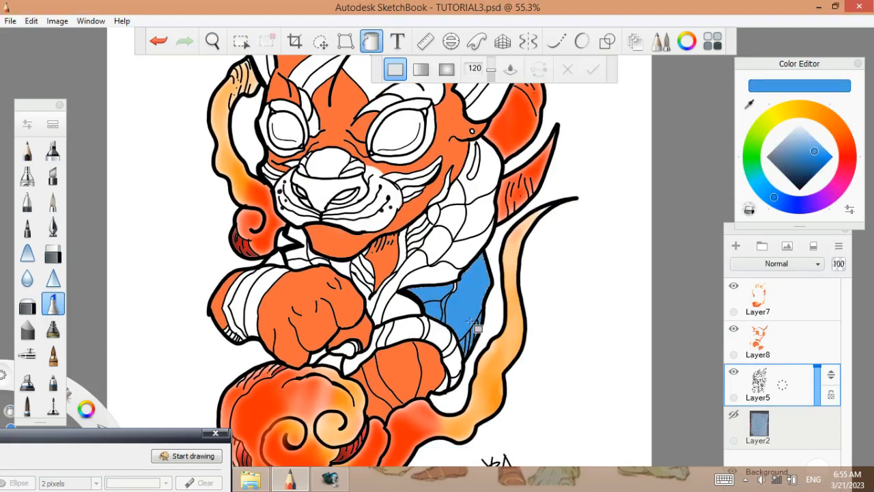
# - Paint the hatched gaps of the blue body section dark blue with the marker and clear the selection
pyautogui.hotkey('ctrl', 'z')
pyautogui.moveTo(453, 308)
pyautogui.mouseDown()
pyautogui.moveTo(480, 339)
pyautogui.moveTo(498, 301)
pyautogui.mouseUp()
pyautogui.press('w')
pyautogui.click(806, 172)
pyautogui.click(54, 303)
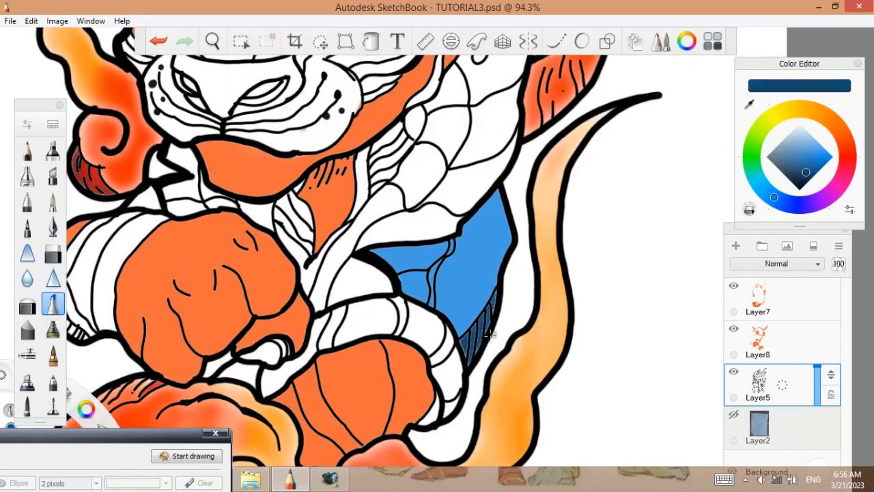
pyautogui.moveTo(459, 351); pyautogui.dragTo(489, 346)
pyautogui.hotkey('ctrl', 'd')
# - Undo the dark blue hatching and the other recent edits to the blue body section
pyautogui.click(804, 140)
pyautogui.press('w')
pyautogui.hotkey('ctrl', 'z')
pyautogui.hotkey('ctrl', 'z')
pyautogui.hotkey('ctrl', 'z')
pyautogui.hotkey('ctrl', 'z')
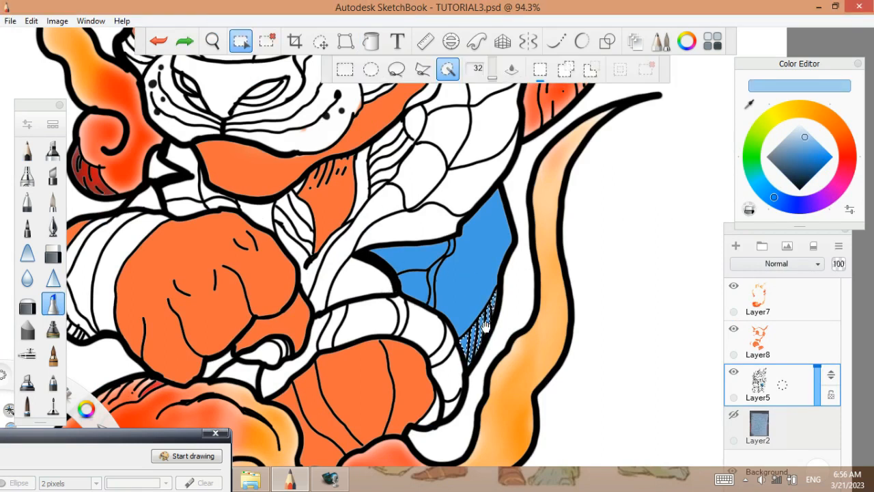
# - On a new layer, flood-fill the body section behind the front leg medium-dark blue and clear the selection
pyautogui.hotkey('ctrl', 'l')
pyautogui.click(802, 166)
pyautogui.click(375, 46)
pyautogui.click(460, 253)
pyautogui.hotkey('ctrl', 'd')
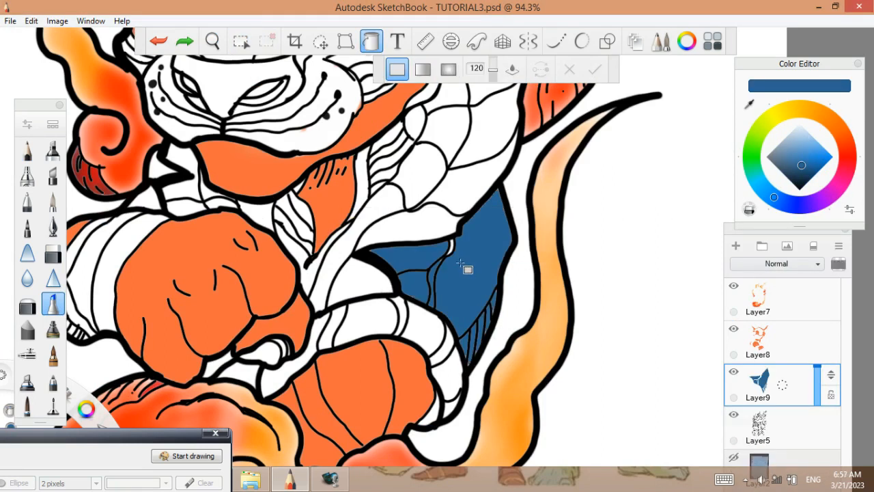
# - Try to select and fill the narrow uncoloured strip between the two fold lines of the blue body section
pyautogui.hotkey('ctrl', 'z')
pyautogui.press('w')
pyautogui.scroll(9, 454, 251)
pyautogui.click(468, 243)
pyautogui.hotkey('ctrl', 'd')
pyautogui.press('w')
pyautogui.click(468, 246)
pyautogui.click(371, 41)
pyautogui.click(470, 254)
pyautogui.hotkey('ctrl', 'z')
# - Select the narrow strip between the fold lines on the line art layer, fill it blue on the blue layer, and deselect
pyautogui.click(765, 425)
pyautogui.press('w')
pyautogui.click(469, 245)
pyautogui.click(765, 382)
pyautogui.click(371, 41)
pyautogui.click(470, 246)
pyautogui.hotkey('ctrl', 'd')
# - Select the hatched gaps along the blue body section's outer edge, paint them very dark blue, and clear the selection
pyautogui.press('space')
pyautogui.moveTo(461, 278); pyautogui.dragTo(466, 351)
pyautogui.click(530, 316)
pyautogui.click(797, 174)
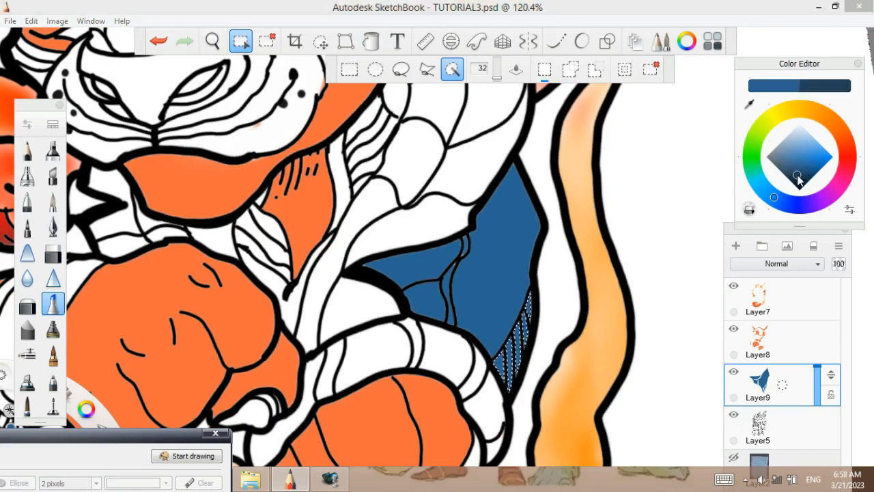
pyautogui.click(27, 175)
pyautogui.moveTo(501, 373); pyautogui.dragTo(526, 326)
pyautogui.click(783, 172)
pyautogui.click(795, 178)
pyautogui.hotkey('ctrl', 'd')
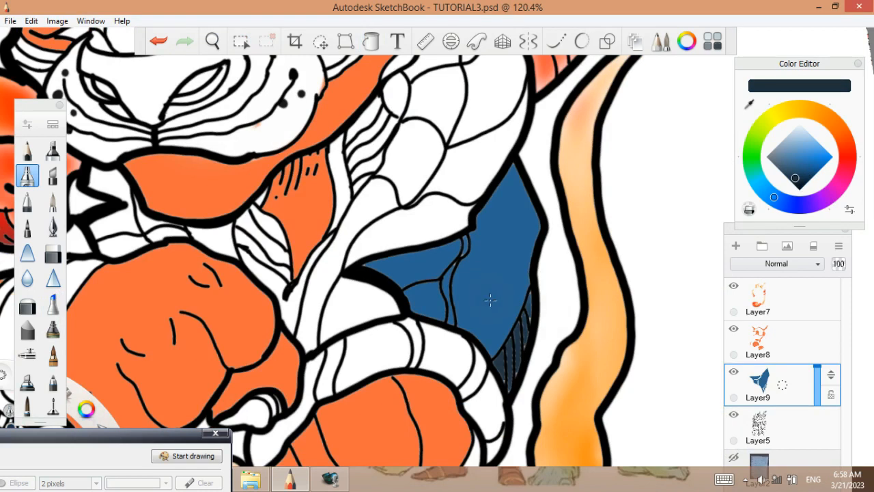
pyautogui.hotkey('ctrl', 'z')
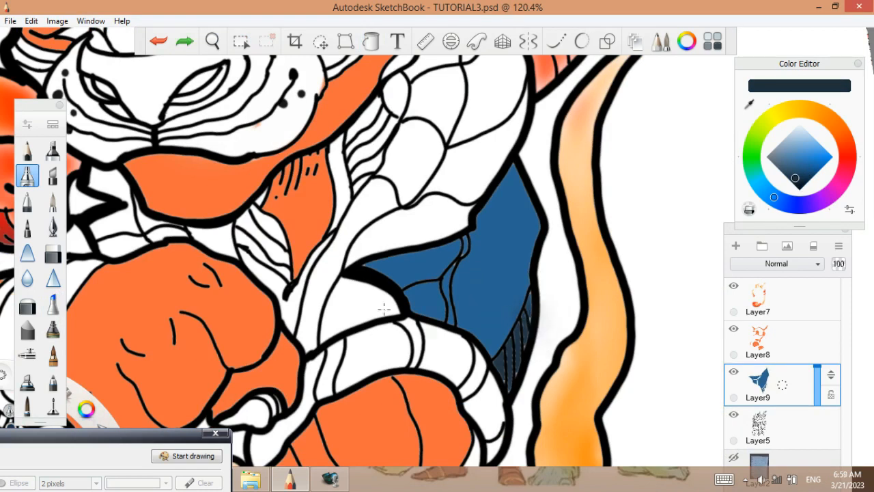
# - Move the blue layer below the hidden sketch layer and airbrush dark shadows along the body section's edge beneath the shoulder
pyautogui.moveTo(782, 390); pyautogui.dragTo(782, 461)
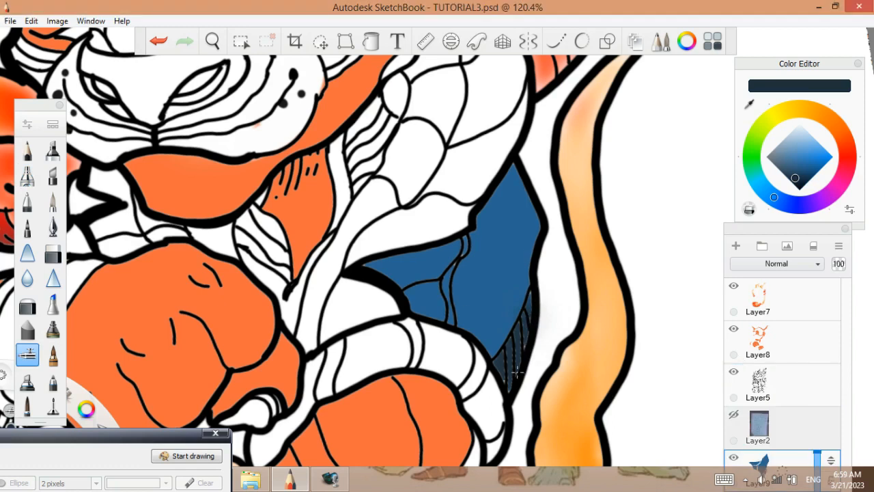
pyautogui.moveTo(366, 266)
pyautogui.mouseDown()
pyautogui.moveTo(398, 259)
pyautogui.moveTo(447, 246)
pyautogui.moveTo(370, 264)
pyautogui.moveTo(388, 273)
pyautogui.moveTo(451, 244)
pyautogui.moveTo(459, 266)
pyautogui.mouseUp()
pyautogui.hotkey('ctrl', 'z')
pyautogui.moveTo(371, 266); pyautogui.dragTo(432, 254)
pyautogui.press('[')
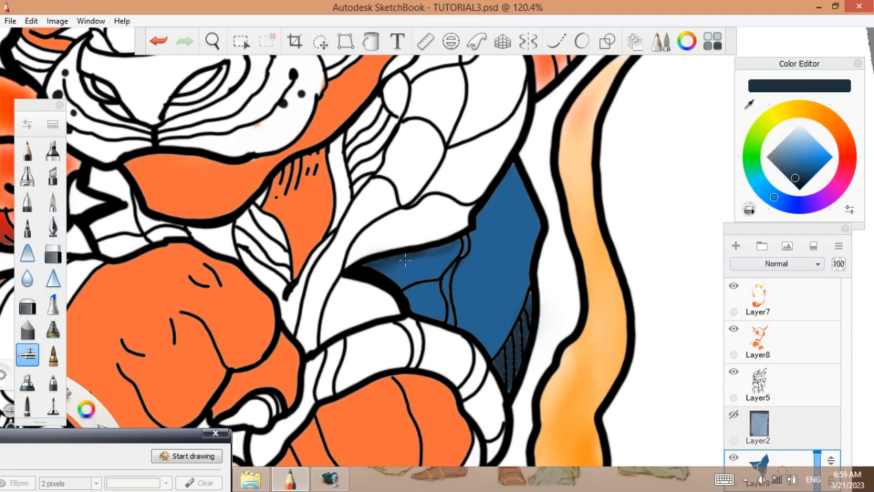
pyautogui.moveTo(483, 207); pyautogui.dragTo(492, 206)
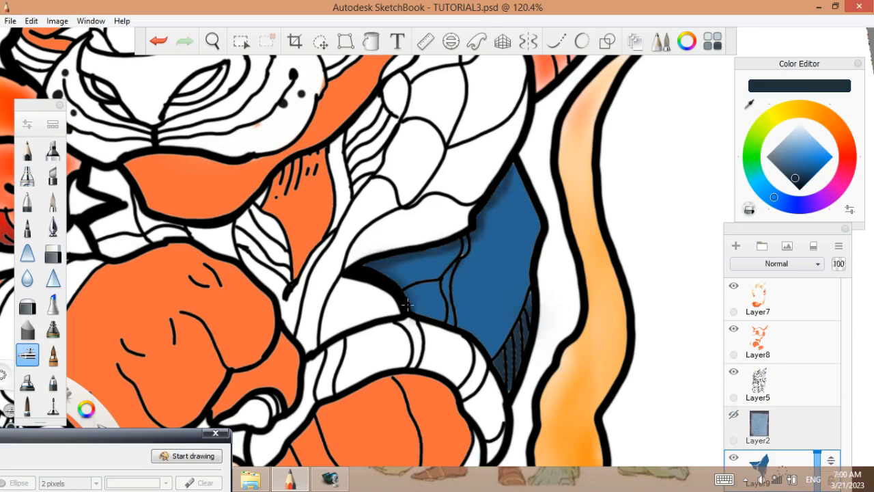
# - Airbrush light blue highlights inside the folds and across the large panel of the blue body section
pyautogui.scroll(-4, 412, 305)
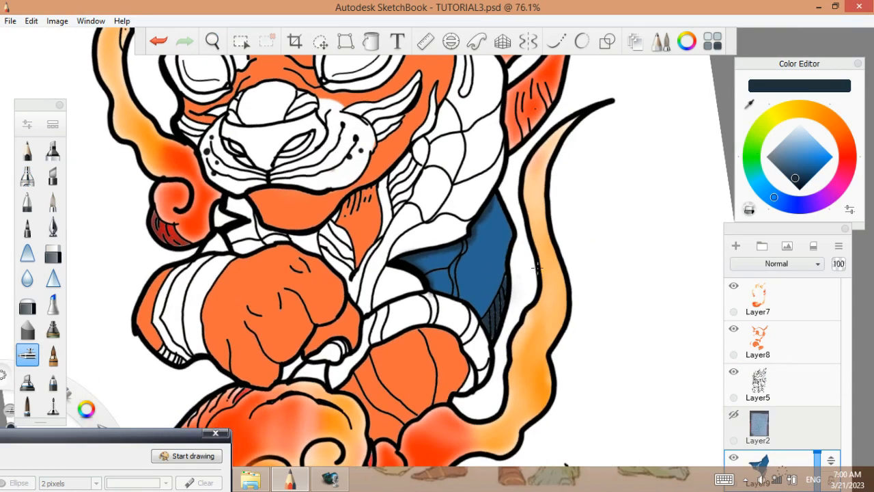
pyautogui.click(797, 144)
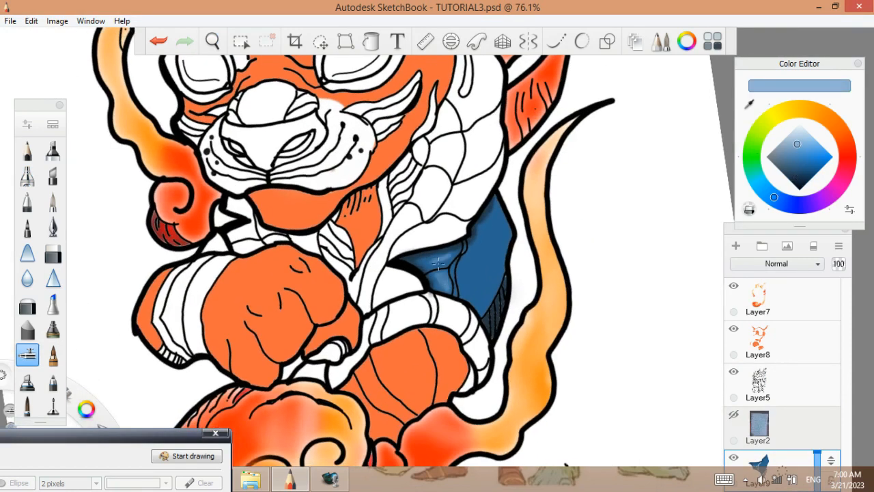
pyautogui.scroll(4, 435, 263)
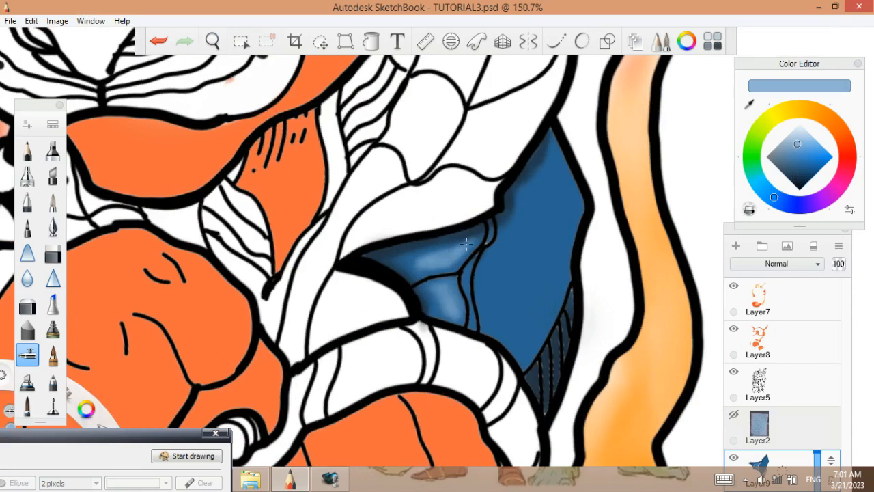
pyautogui.moveTo(492, 328)
pyautogui.mouseDown()
pyautogui.moveTo(502, 306)
pyautogui.moveTo(520, 311)
pyautogui.moveTo(509, 294)
pyautogui.mouseUp()
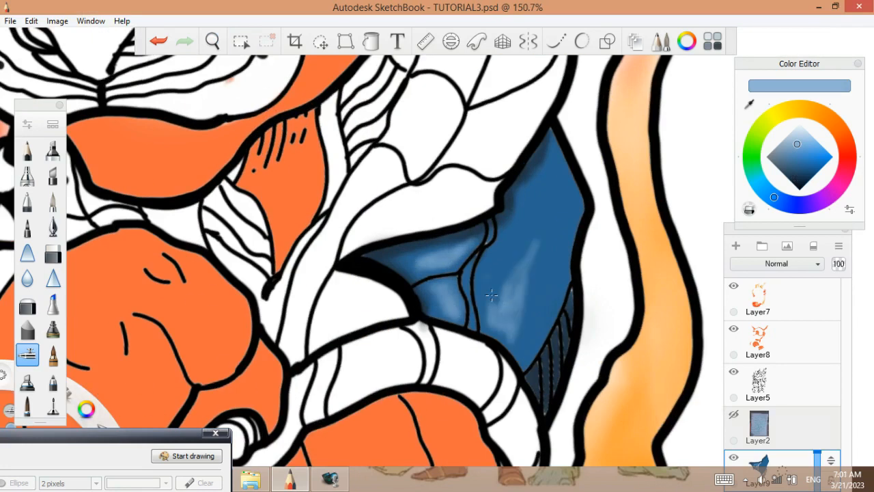
pyautogui.scroll(-4, 491, 280)
pyautogui.press('space')
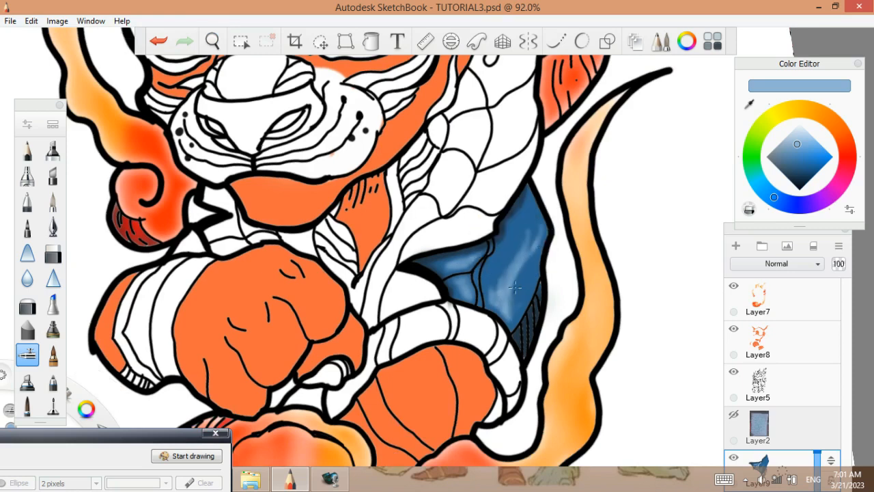
pyautogui.moveTo(521, 310); pyautogui.dragTo(533, 252)
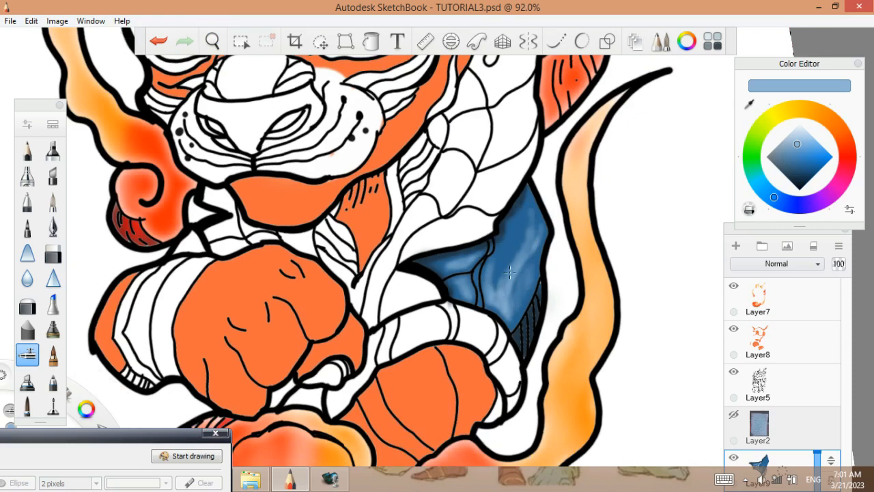
pyautogui.press('space')
pyautogui.moveTo(486, 277); pyautogui.dragTo(475, 336)
pyautogui.moveTo(461, 296); pyautogui.dragTo(467, 241)
pyautogui.scroll(-2, 467, 241)
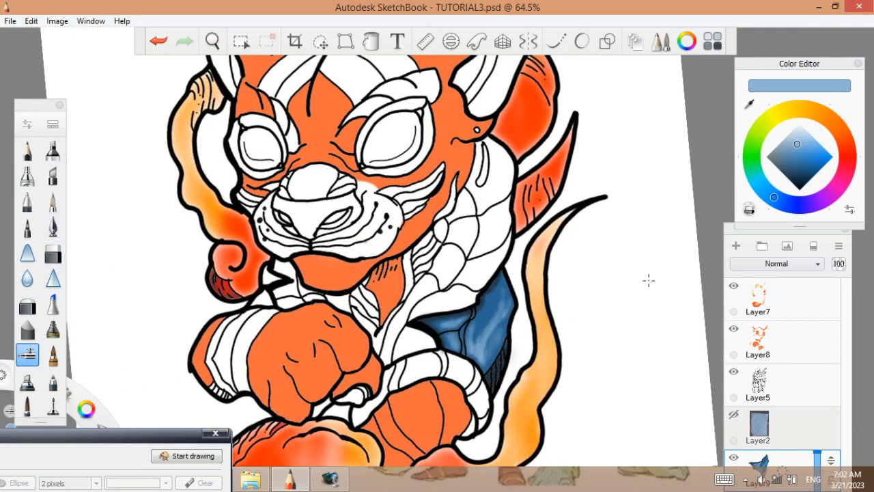
# - On the line art layer, select the uncoloured scales on the creature's shoulder with the Magic Wand
pyautogui.moveTo(740, 233); pyautogui.dragTo(739, 153)
pyautogui.click(779, 300)
pyautogui.scroll(-1, 469, 244)
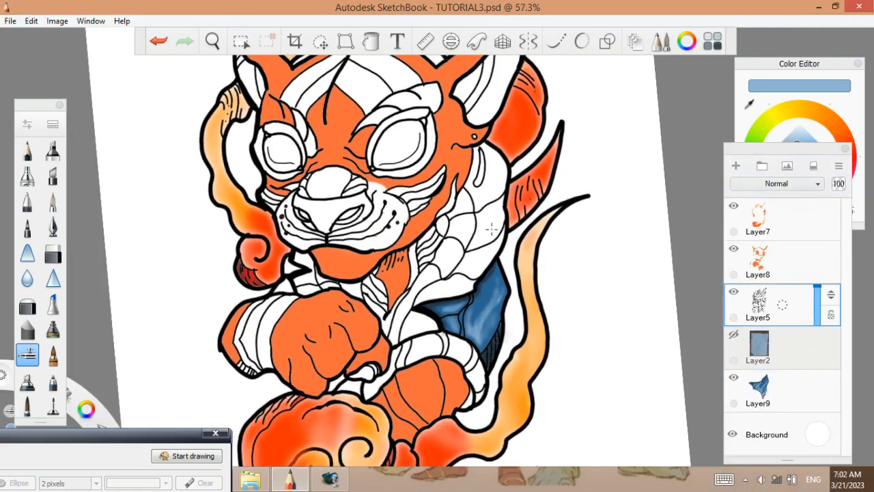
pyautogui.press('w')
pyautogui.click(492, 188)
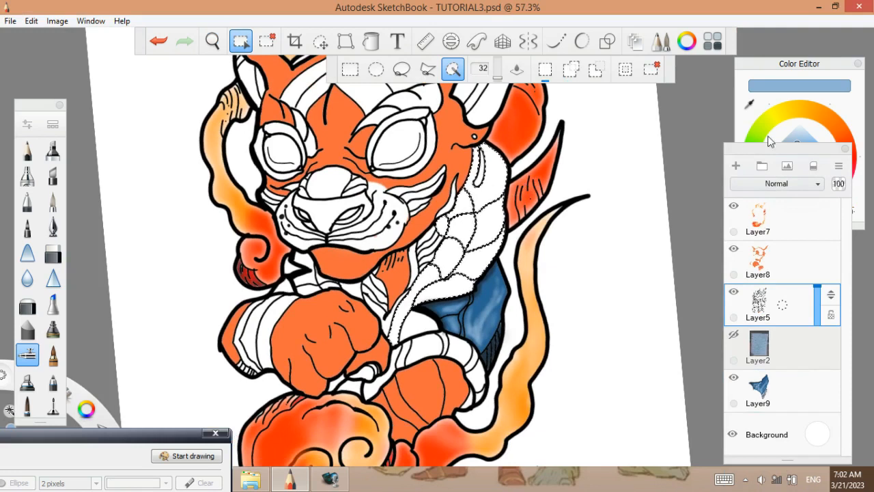
# - Flood-fill the selected shoulder scales pale blue on a new layer above the line art
pyautogui.moveTo(791, 98); pyautogui.dragTo(791, 99)
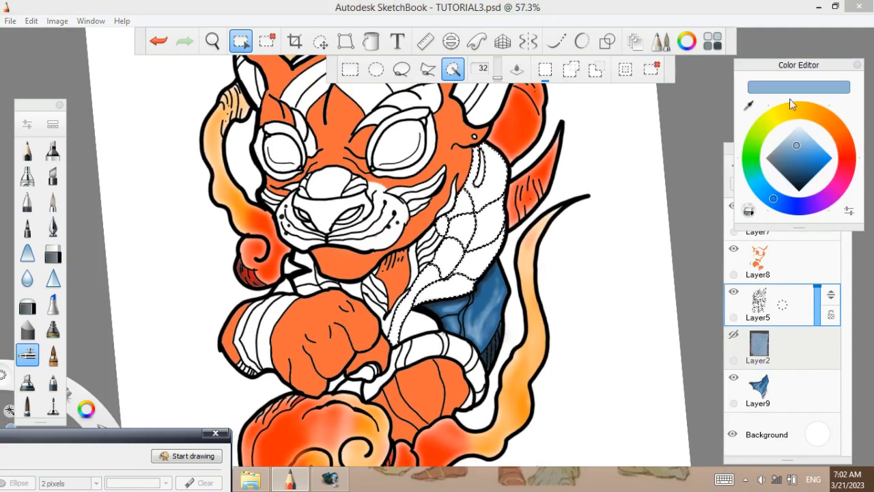
pyautogui.click(822, 200)
pyautogui.click(847, 159)
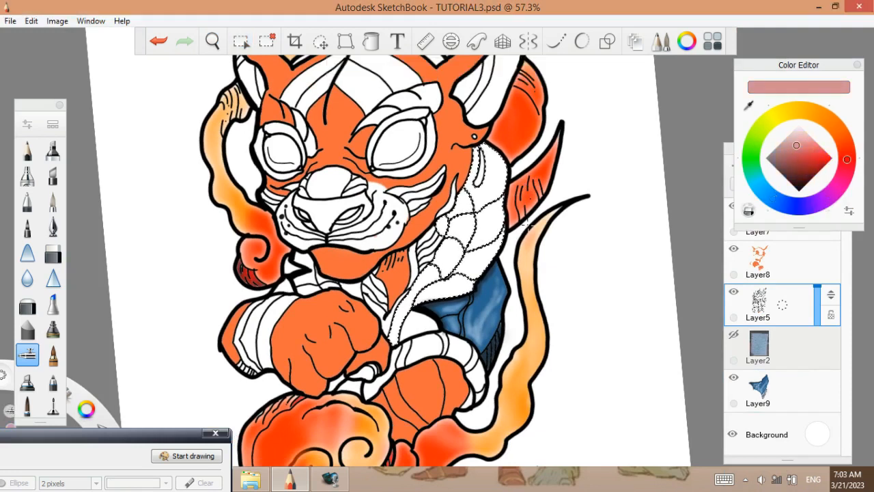
pyautogui.click(827, 198)
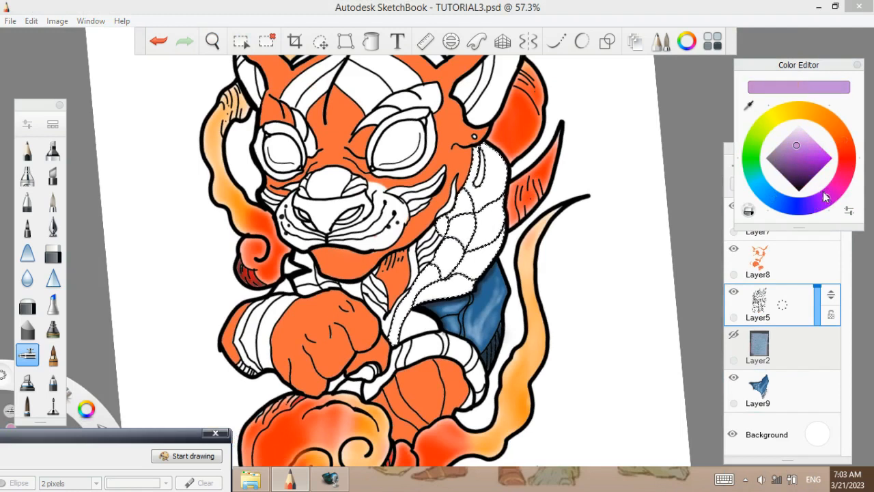
pyautogui.click(803, 318)
pyautogui.moveTo(802, 313); pyautogui.dragTo(802, 277)
pyautogui.click(797, 109)
pyautogui.click(764, 188)
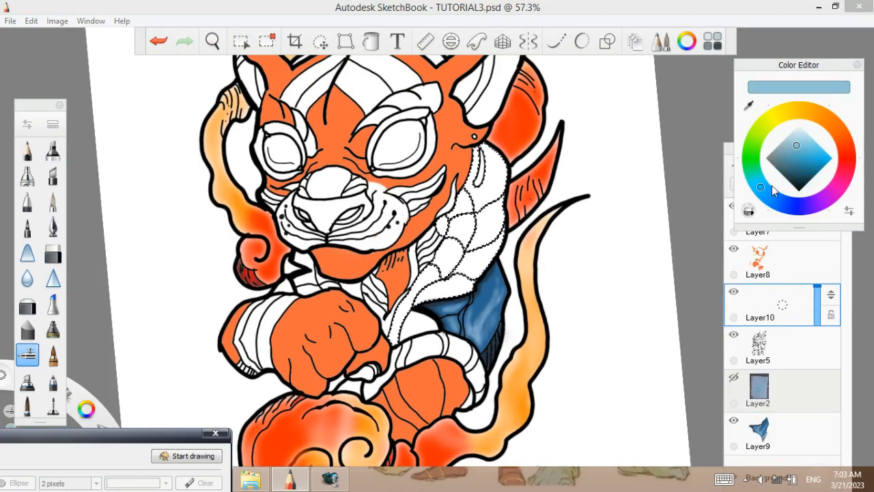
pyautogui.click(371, 43)
pyautogui.click(489, 256)
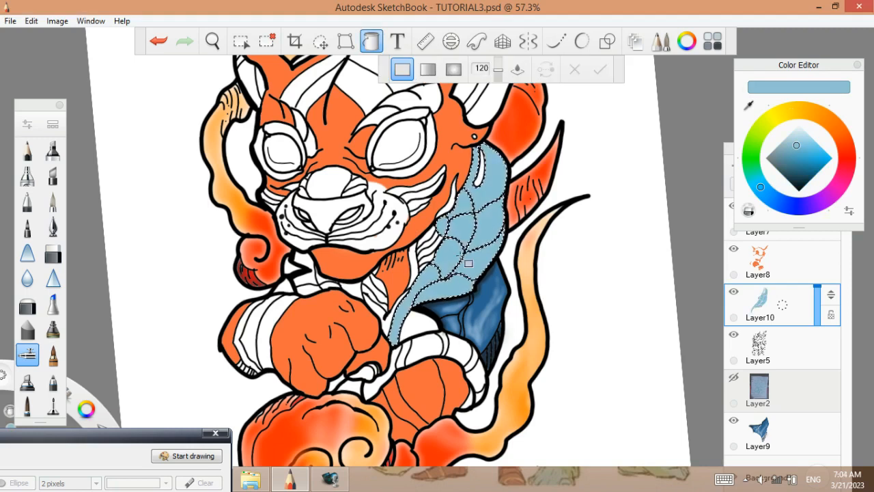
# - Magic-Wand the white collar gaps below the jaw on the line art layer and fill them pale blue on the scale layer
pyautogui.click(320, 43)
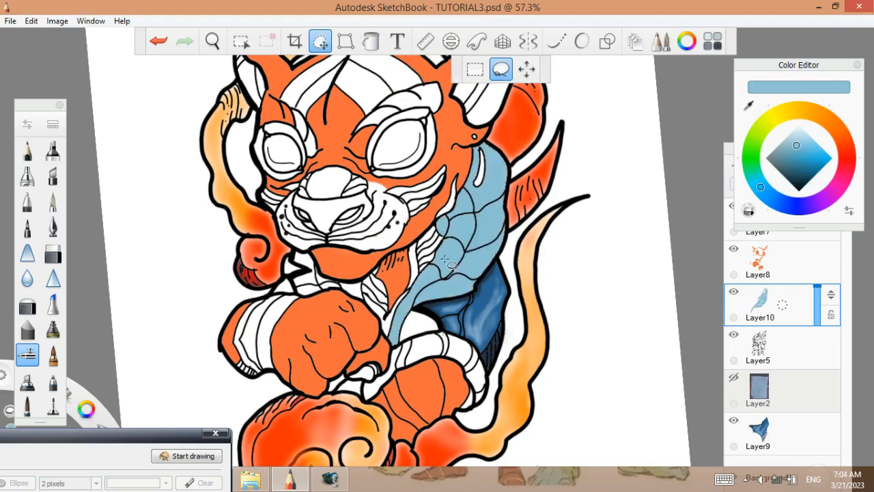
pyautogui.click(241, 41)
pyautogui.click(454, 69)
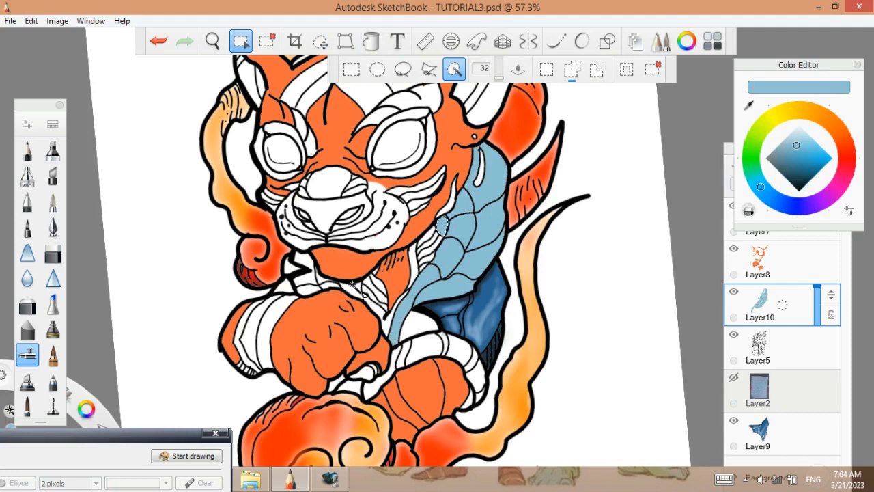
pyautogui.click(772, 354)
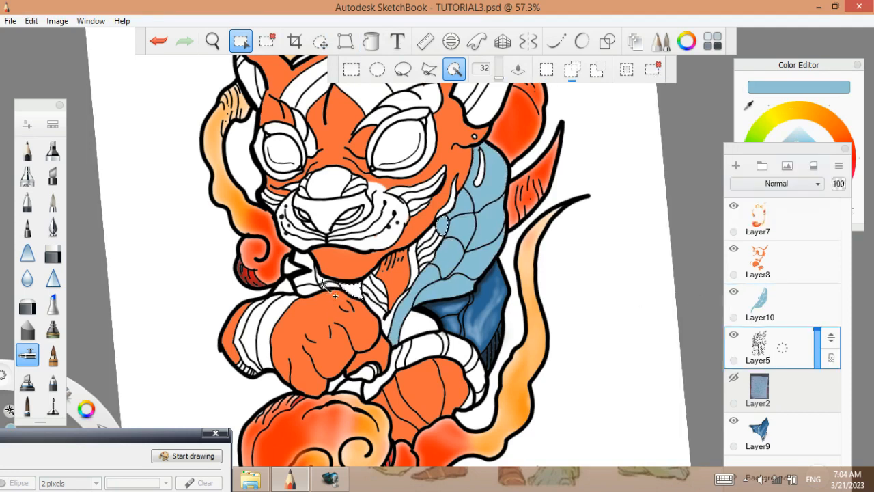
pyautogui.moveTo(328, 284); pyautogui.dragTo(303, 261)
pyautogui.click(768, 311)
pyautogui.click(371, 42)
pyautogui.click(411, 297)
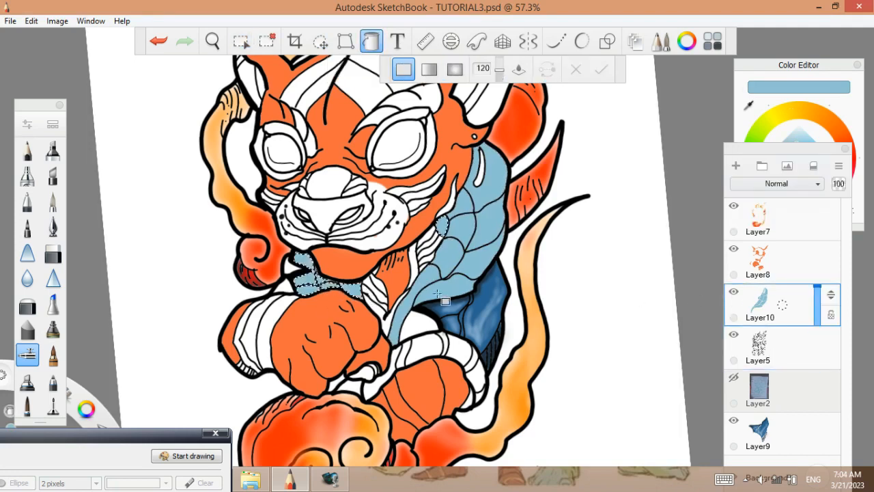
pyautogui.hotkey('ctrl', 'd')
# - Fill the small oval scale beside the neck and the gap under the chin dark navy on the scale layer
pyautogui.click(770, 349)
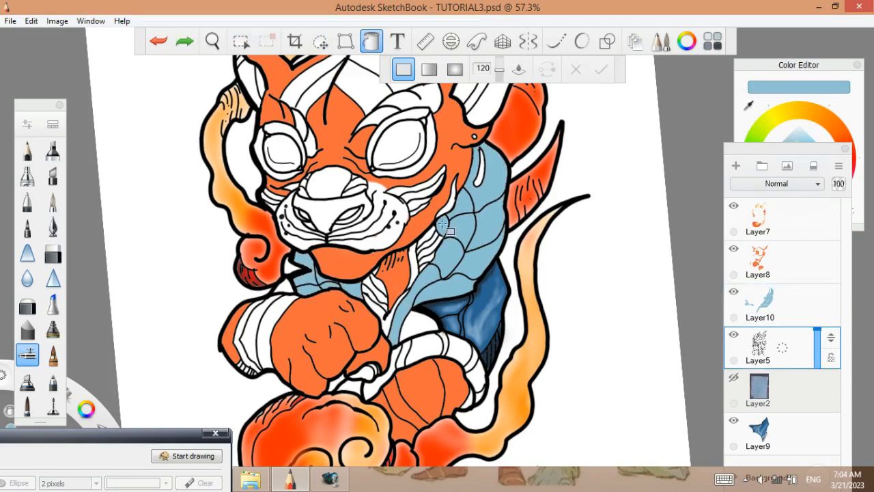
pyautogui.press('w')
pyautogui.click(442, 226)
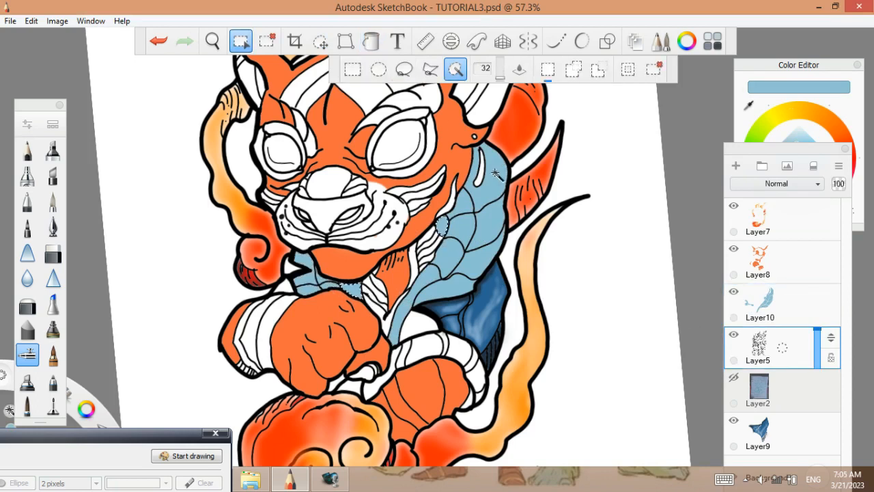
pyautogui.click(767, 308)
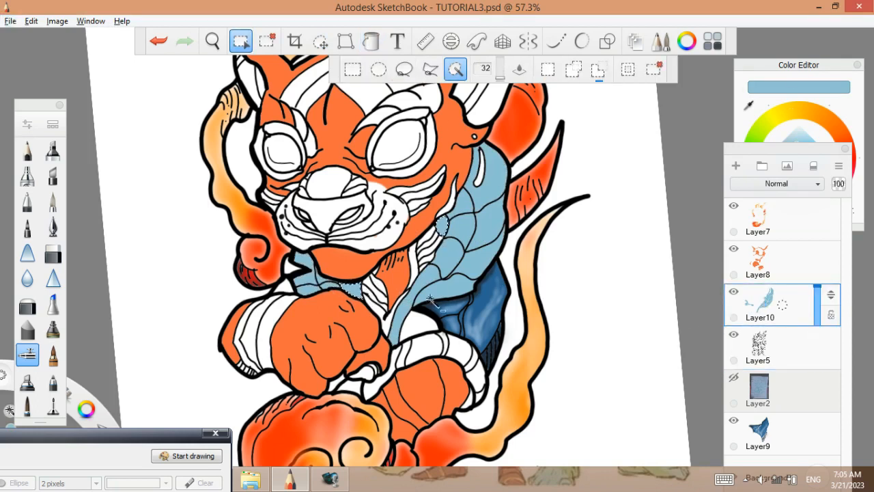
pyautogui.press('g')
pyautogui.click(355, 290)
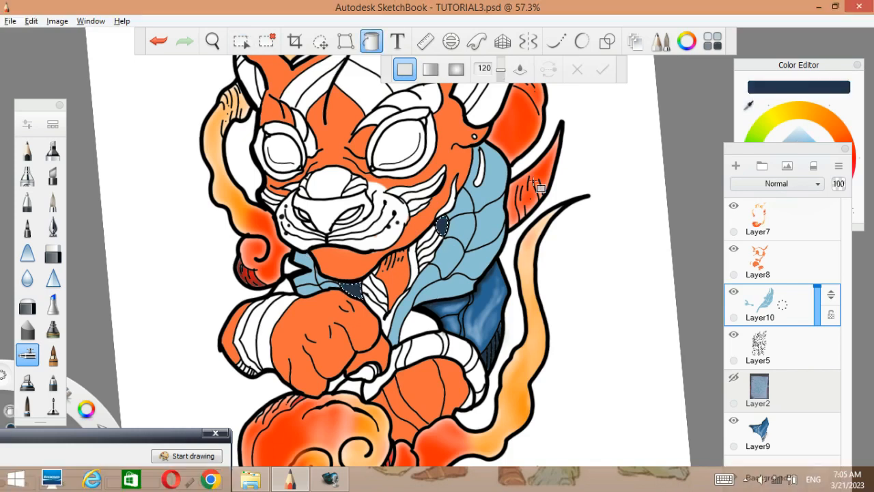
# - Move the scale layer below the hidden sketch layer and merge it with the blue body layer
pyautogui.press('space')
pyautogui.moveTo(415, 285); pyautogui.dragTo(478, 307)
pyautogui.press('space')
pyautogui.moveTo(787, 316); pyautogui.dragTo(826, 420)
pyautogui.keyDown('ctrl'); pyautogui.click(792, 393); pyautogui.keyUp('ctrl')
pyautogui.click(786, 433)
pyautogui.click(783, 393)
pyautogui.click(783, 434)
pyautogui.keyDown('ctrl'); pyautogui.click(785, 392); pyautogui.keyUp('ctrl')
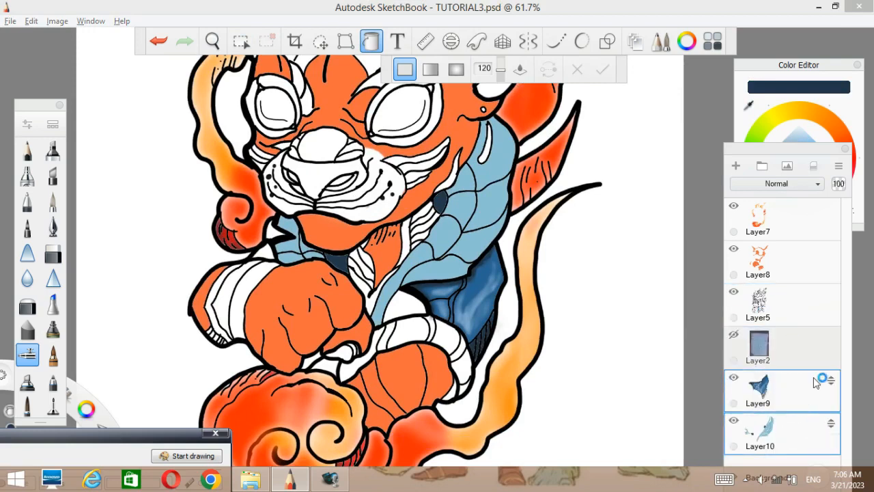
pyautogui.hotkey('ctrl', 'e')
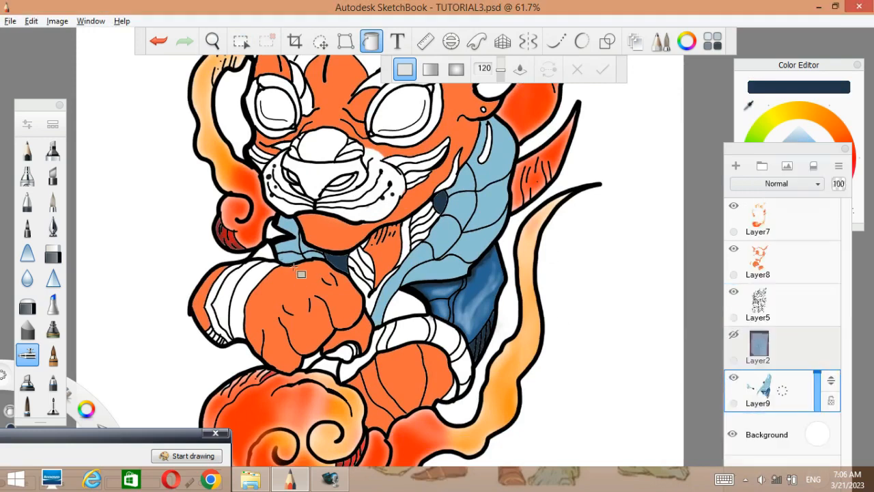
# - Select the two white gaps between the jaw and the raised arm on the line art layer and fill them orange on a new layer
pyautogui.press('w')
pyautogui.click(275, 234)
pyautogui.click(760, 303)
pyautogui.hotkey('ctrl', 'd')
pyautogui.click(275, 233)
pyautogui.click(266, 253)
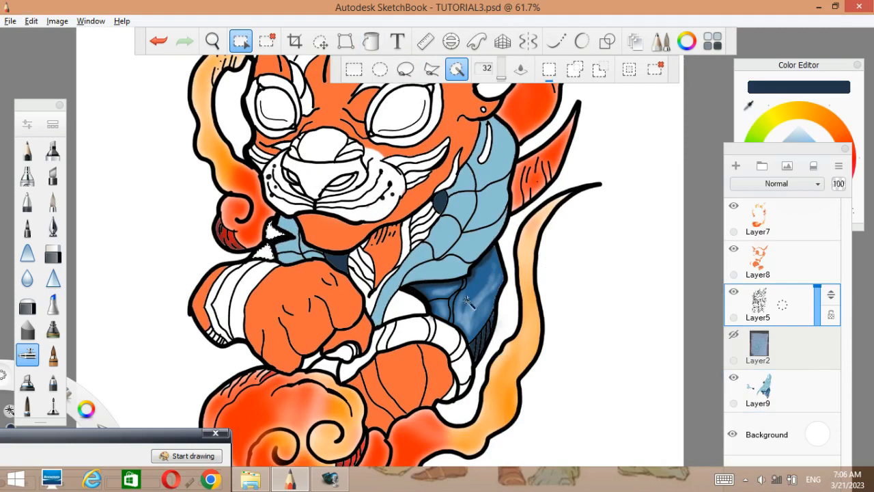
pyautogui.hotkey('ctrl', 'l')
pyautogui.keyDown('alt'); pyautogui.click(294, 331); pyautogui.keyUp('alt')
pyautogui.press('g')
pyautogui.click(310, 276)
pyautogui.hotkey('ctrl', 'd')
# - Select the white striped areas on both sides of the neck on the line art layer with the Magic Wand
pyautogui.press('w')
pyautogui.click(415, 235)
pyautogui.hotkey('ctrl', 'd')
pyautogui.click(760, 346)
pyautogui.click(410, 234)
pyautogui.click(375, 249)
pyautogui.hotkey('ctrl', 'z')
pyautogui.click(374, 248)
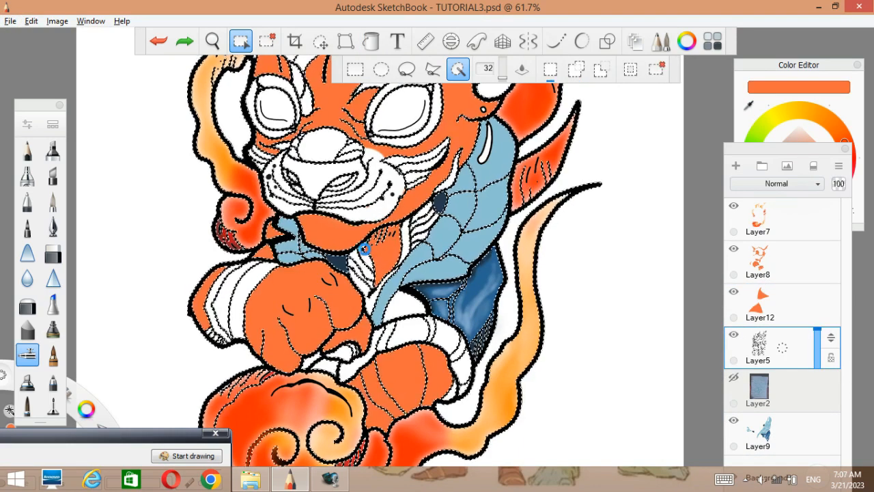
pyautogui.hotkey('ctrl', 'z')
pyautogui.scroll(4, 397, 244)
pyautogui.click(351, 248)
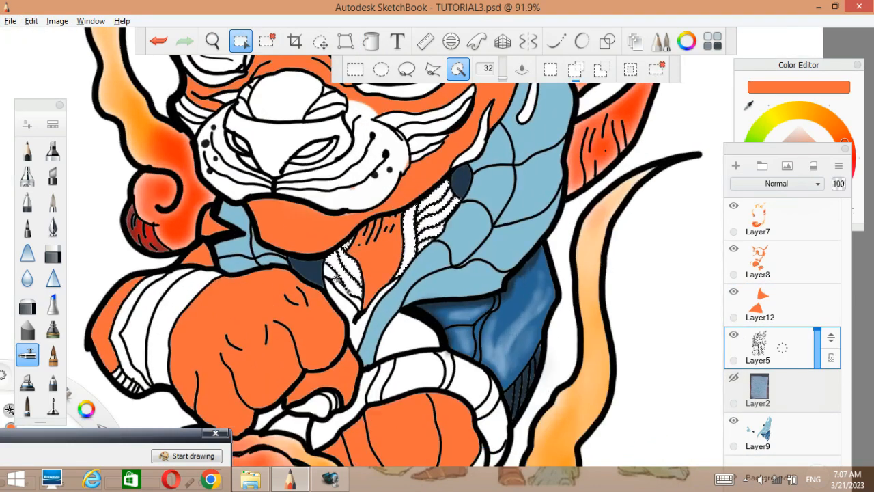
# - Fill the selected neck stripes with a slightly darker orange on a new layer above the line art
pyautogui.click(735, 166)
pyautogui.click(371, 41)
pyautogui.click(798, 65)
pyautogui.click(809, 154)
pyautogui.click(341, 274)
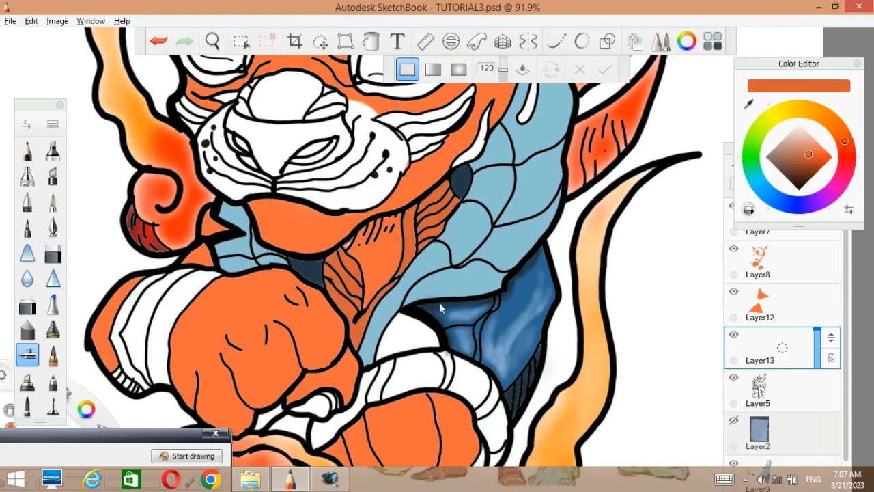
# - Merge the neck stripe layer with the small orange gap layer
pyautogui.scroll(-3, 424, 259)
pyautogui.click(839, 166)
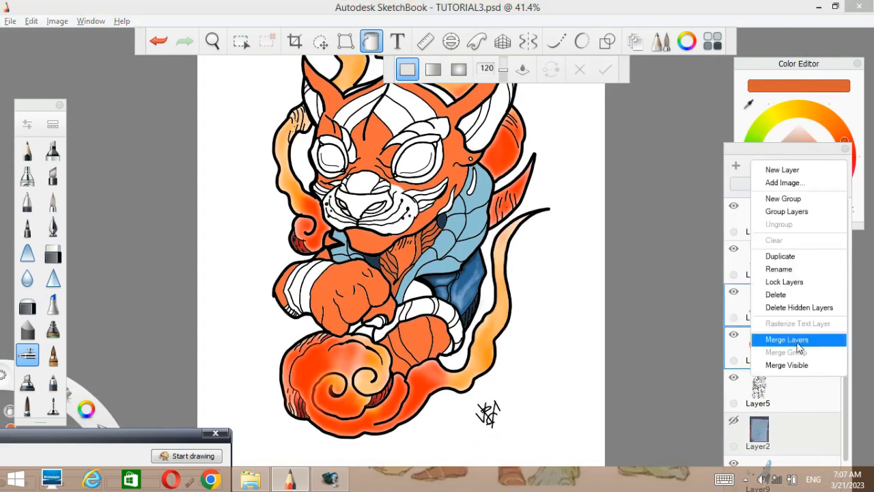
pyautogui.click(794, 362)
pyautogui.scroll(-2, 627, 151)
pyautogui.scroll(2, 627, 152)
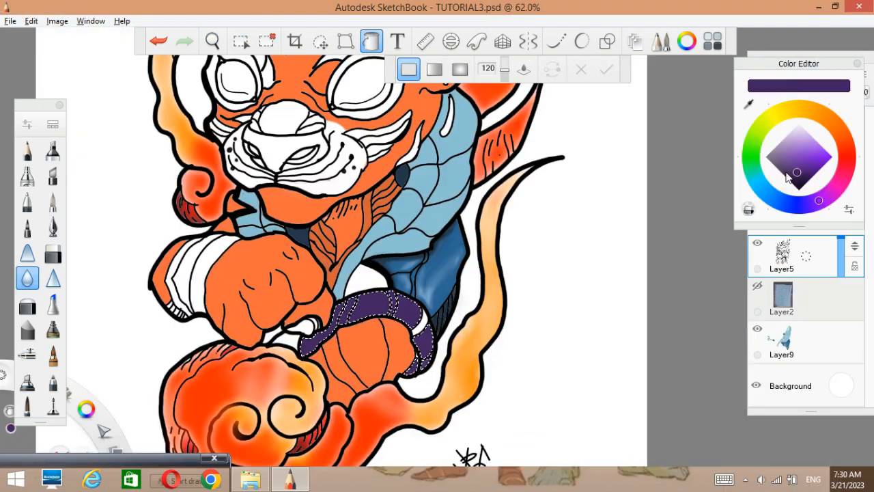
# - Set the colour to blue and undo the forearm band's fills on the line art layer
pyautogui.moveTo(789, 178); pyautogui.dragTo(804, 161)
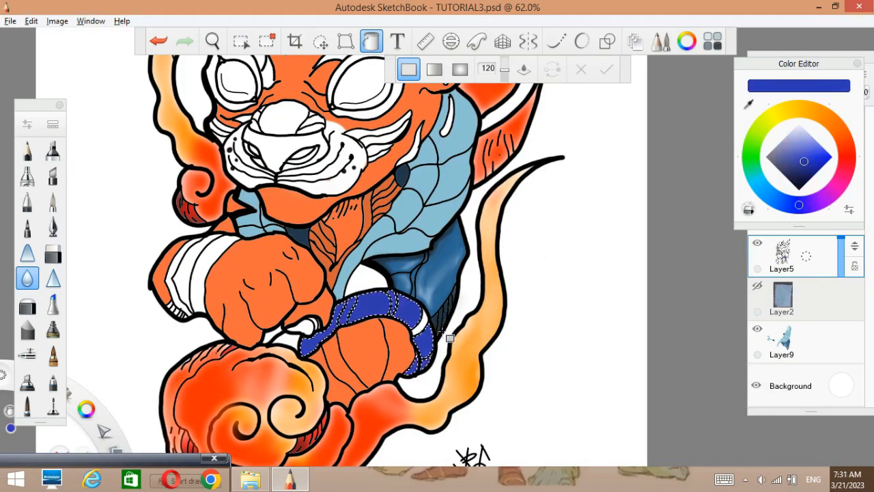
pyautogui.hotkey('ctrl', 'z')
pyautogui.hotkey('ctrl', 'z')
pyautogui.hotkey('ctrl', 'z')
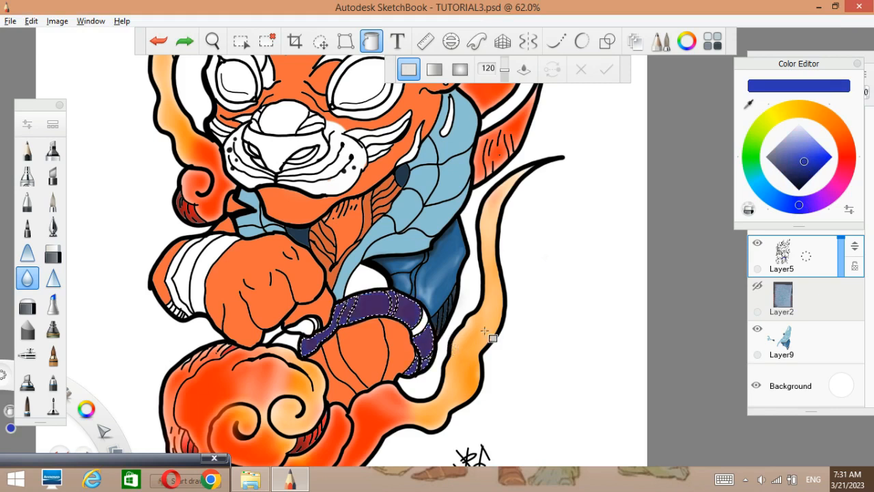
# - Fill the curved band around the lower forearm blue on a new layer above the line art, including its remaining white segment
pyautogui.moveTo(778, 87)
pyautogui.hotkey('ctrl', 'y')
pyautogui.hotkey('ctrl', 'y')
pyautogui.hotkey('ctrl', 'y')
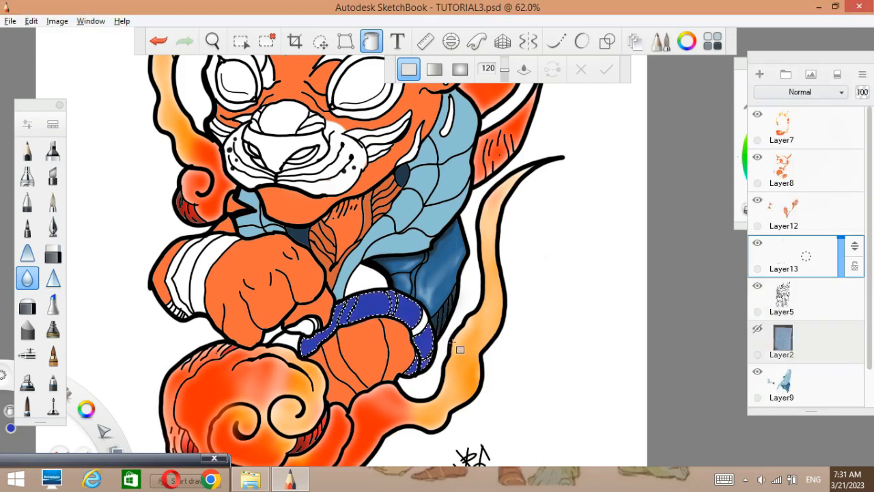
pyautogui.click(422, 321)
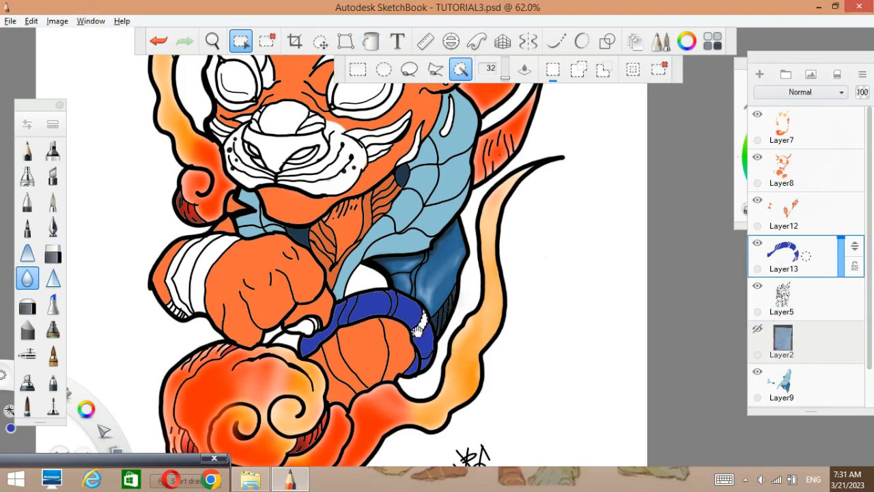
pyautogui.press('f')
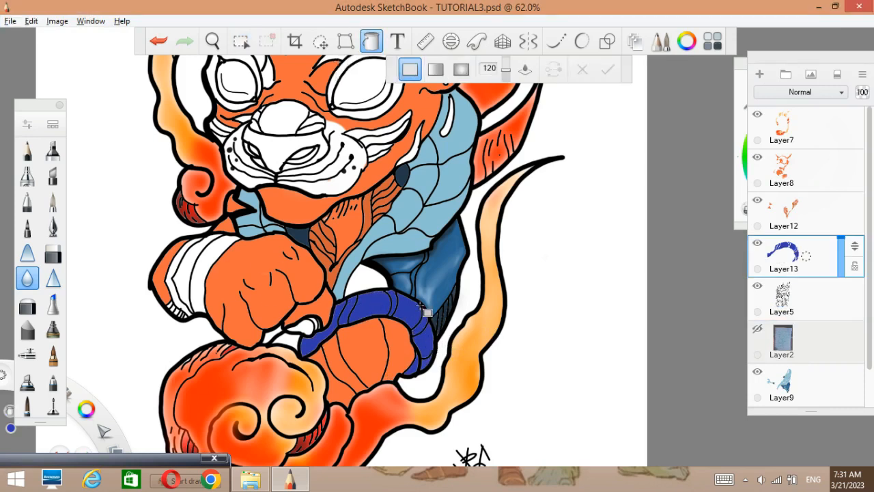
pyautogui.moveTo(574, 273); pyautogui.dragTo(581, 313)
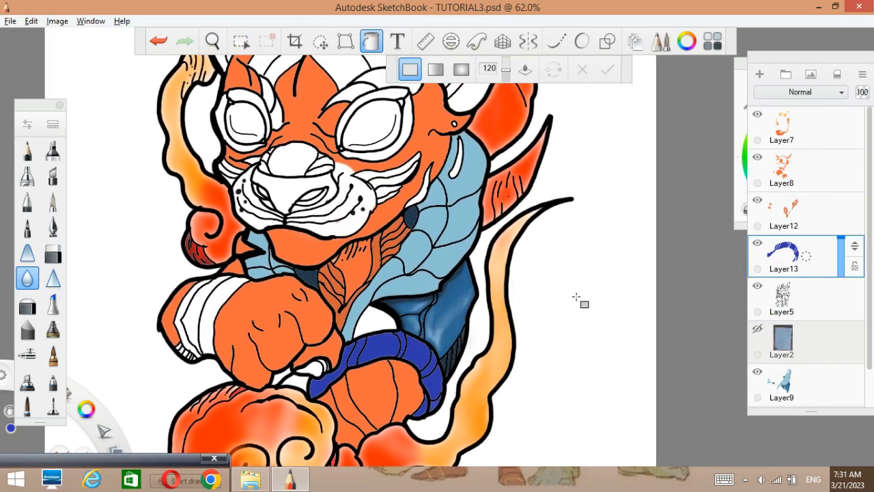
# - Select all segments of the blue forearm band and refill them pale blue like the shoulder scales
pyautogui.press('m')
pyautogui.click(417, 353)
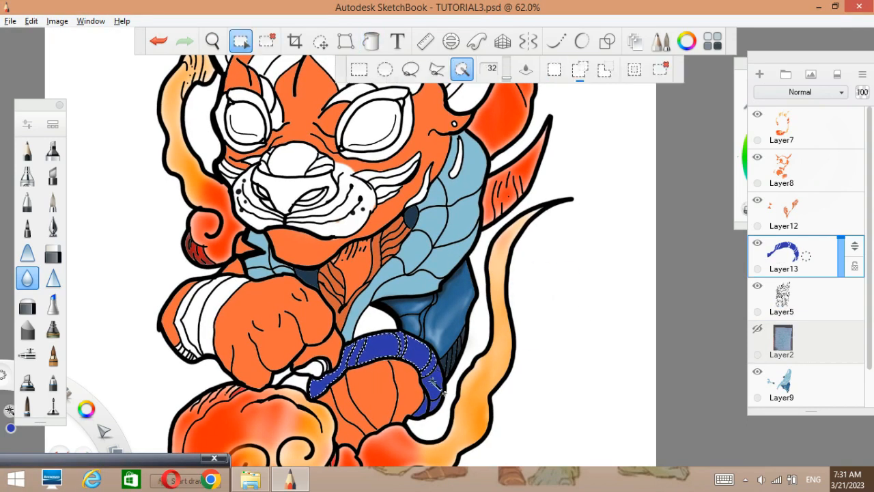
pyautogui.press('f')
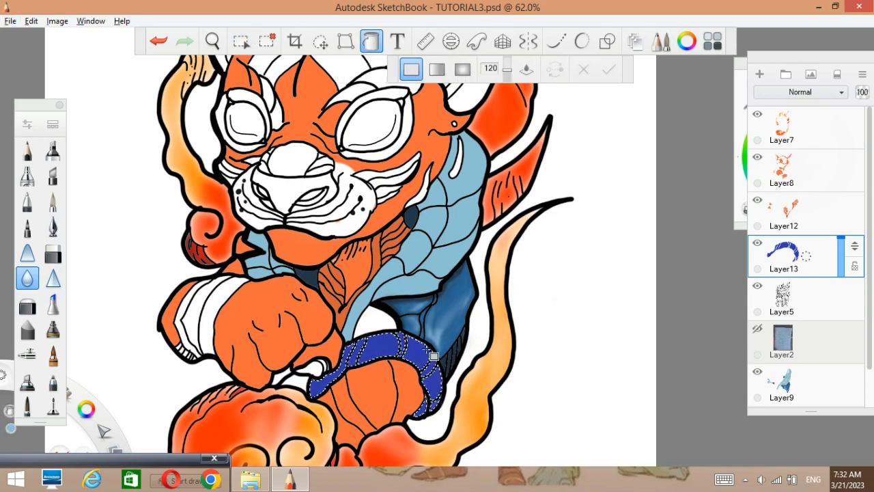
pyautogui.click(421, 341)
pyautogui.hotkey('ctrl', 'z')
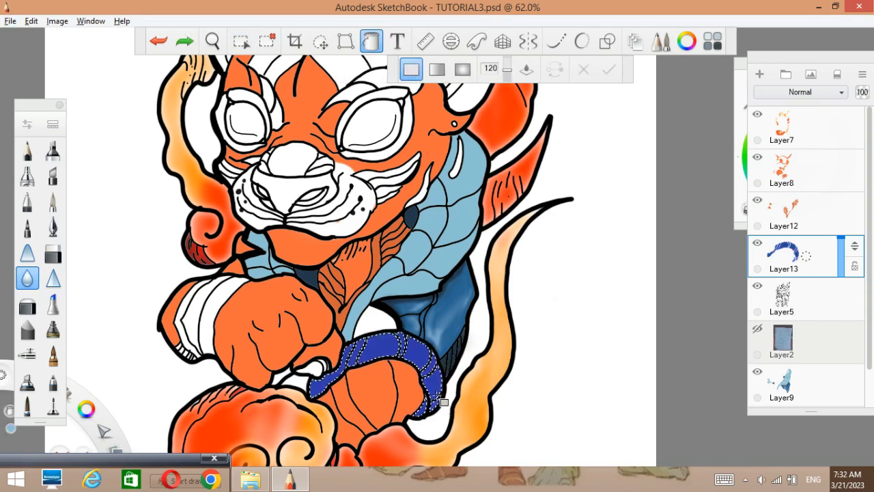
pyautogui.click(435, 388)
pyautogui.hotkey('ctrl', 'd')
# - Select the white gap above the forearm band on the line art layer and fill it pale blue on the blue body layer
pyautogui.press('i')
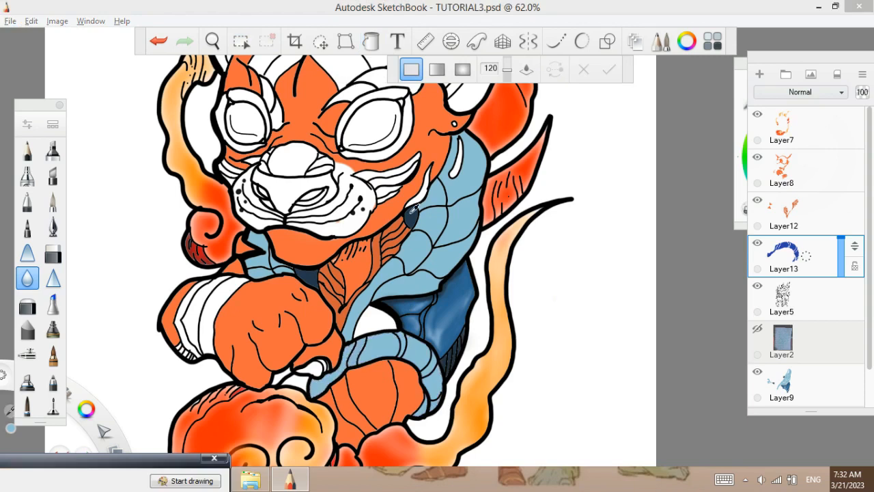
pyautogui.hotkey('ctrl', 'z')
pyautogui.click(780, 300)
pyautogui.press('w')
pyautogui.click(376, 319)
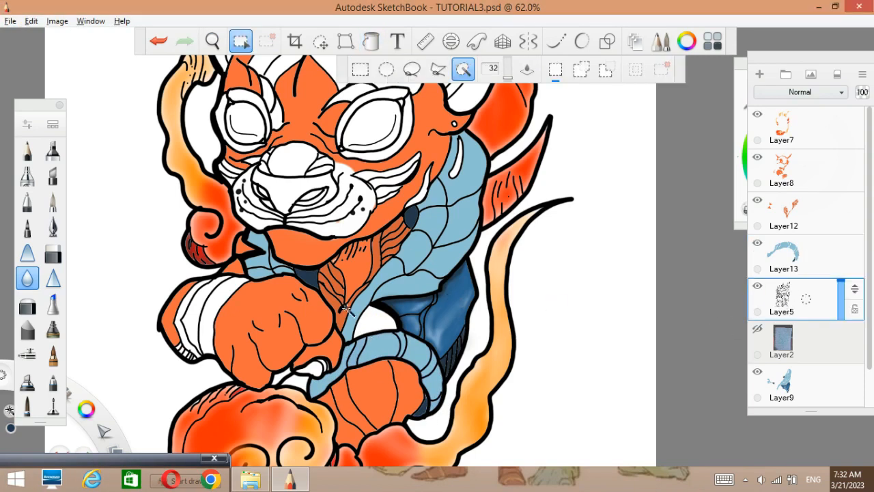
pyautogui.click(794, 268)
pyautogui.click(792, 383)
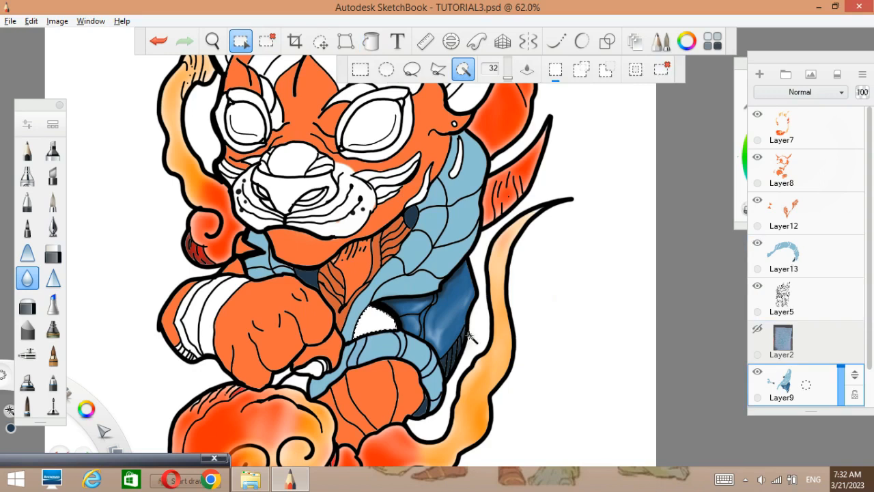
pyautogui.press('f')
pyautogui.click(380, 345)
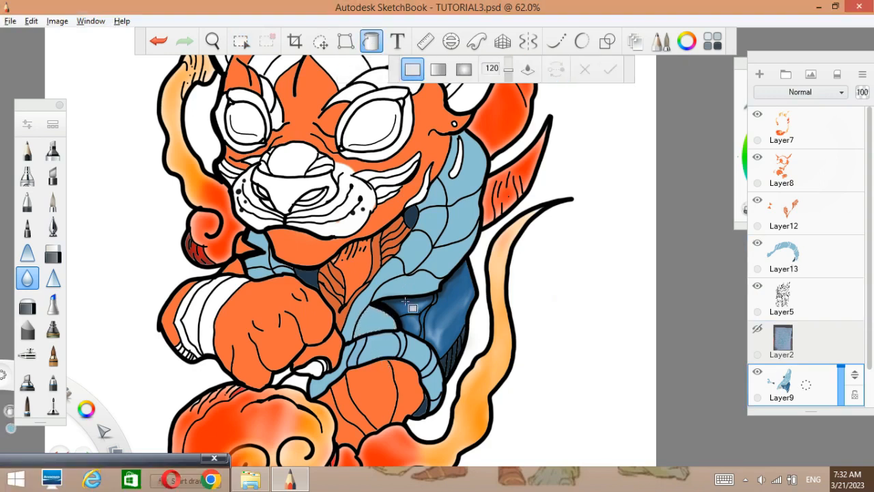
# - Move the forearm band layer below the hidden sketch layer and merge it with the blue body layer
pyautogui.click(794, 272)
pyautogui.moveTo(792, 268); pyautogui.dragTo(786, 349)
pyautogui.keyDown('ctrl'); pyautogui.click(810, 380); pyautogui.keyUp('ctrl')
pyautogui.click(863, 75)
pyautogui.click(819, 246)
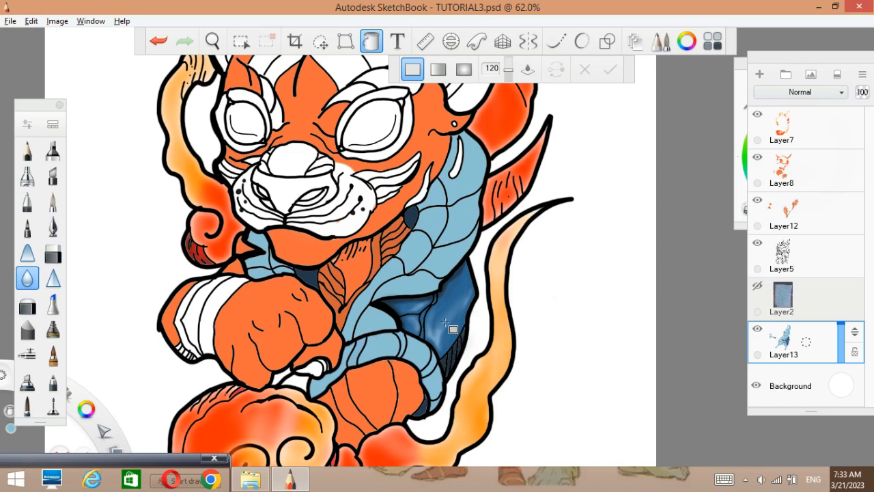
pyautogui.press('Escape')
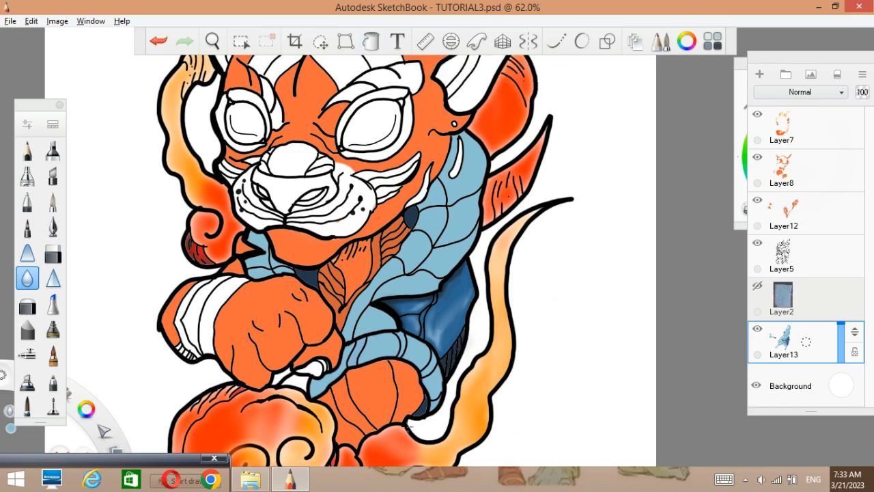
# - Select alternating segments of the forearm band, shoulder scales and collar on the merged blue layer and fill them dark navy
pyautogui.press('w')
pyautogui.click(355, 351)
pyautogui.keyDown('shift'); pyautogui.click(401, 344); pyautogui.keyUp('shift')
pyautogui.keyDown('shift'); pyautogui.click(429, 365); pyautogui.keyUp('shift')
pyautogui.keyDown('shift'); pyautogui.click(435, 406); pyautogui.keyUp('shift')
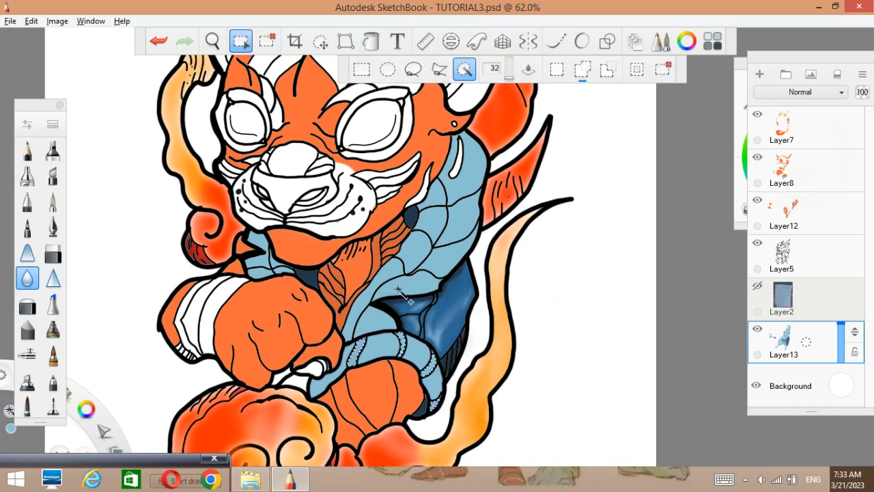
pyautogui.keyDown('shift'); pyautogui.click(438, 227); pyautogui.keyUp('shift')
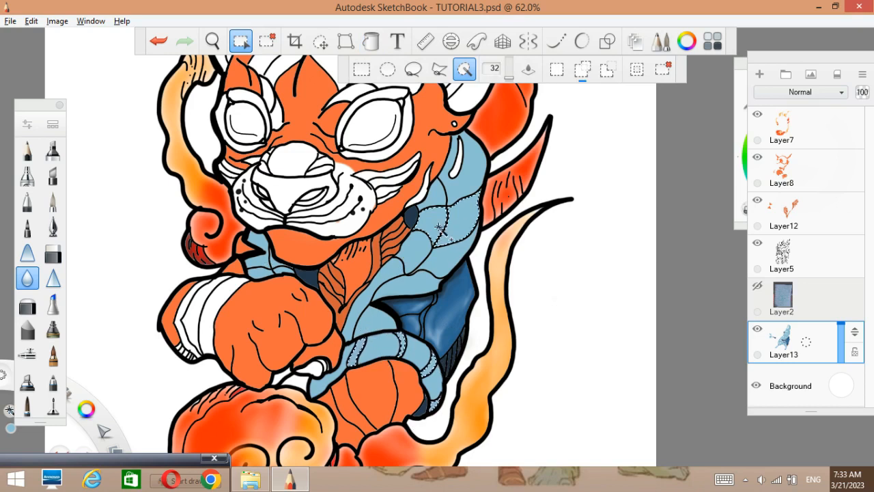
pyautogui.click(411, 288)
pyautogui.click(367, 308)
pyautogui.click(281, 270)
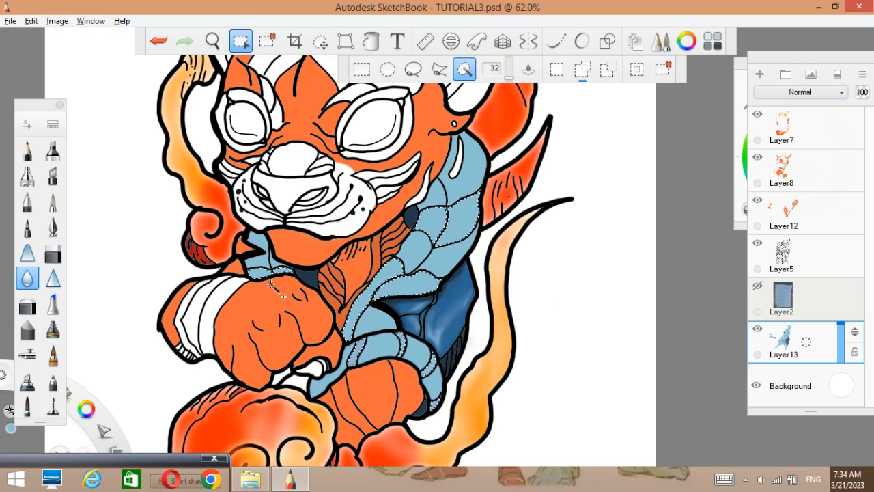
pyautogui.press('f')
pyautogui.click(410, 308)
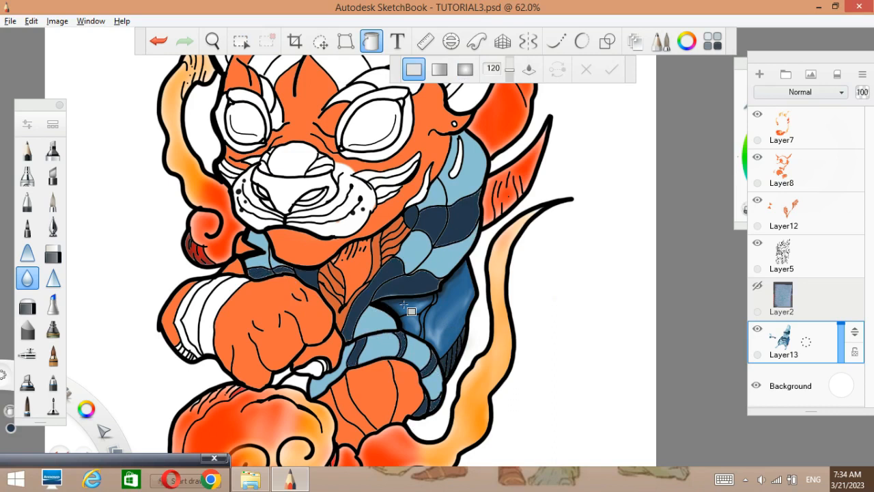
# - Select the white middle stripe of the wristband on the line art layer
pyautogui.press('space')
pyautogui.moveTo(409, 273)
pyautogui.mouseDown()
pyautogui.moveTo(355, 308)
pyautogui.moveTo(417, 266)
pyautogui.mouseUp()
pyautogui.moveTo(429, 217); pyautogui.dragTo(567, 233)
pyautogui.click(777, 258)
pyautogui.press('w')
pyautogui.click(322, 333)
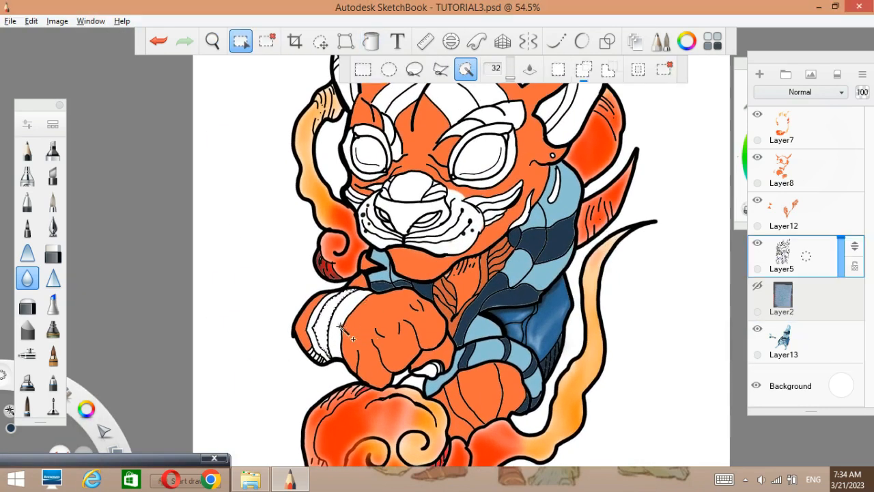
# - Fill the selected middle wristband stripe black on a new layer above the line art
pyautogui.click(371, 41)
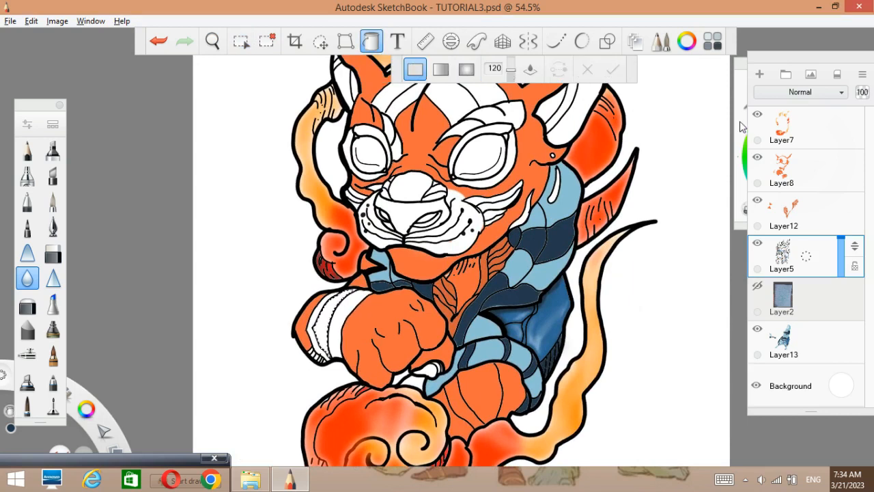
pyautogui.click(333, 342)
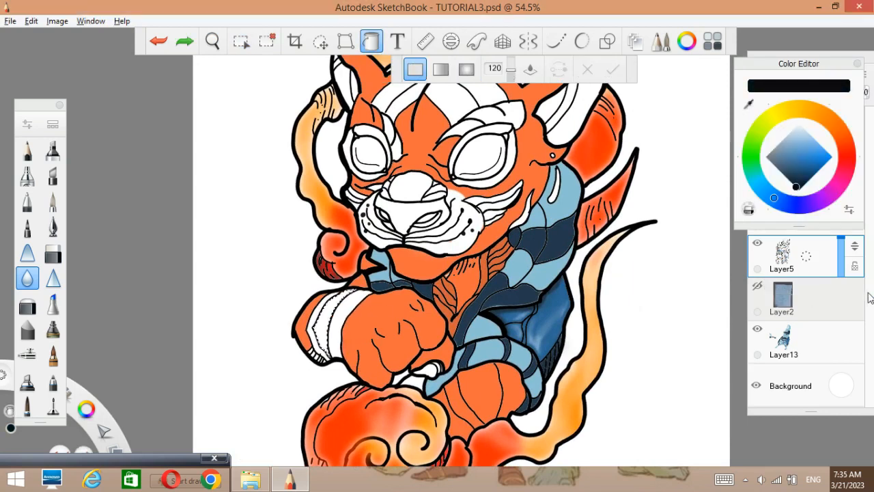
pyautogui.click(838, 356)
pyautogui.click(799, 254)
pyautogui.click(759, 74)
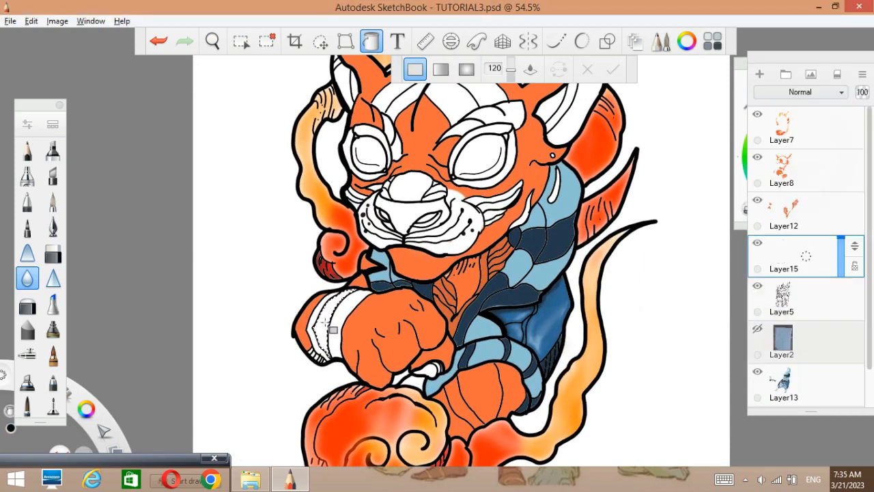
pyautogui.click(744, 183)
pyautogui.click(335, 344)
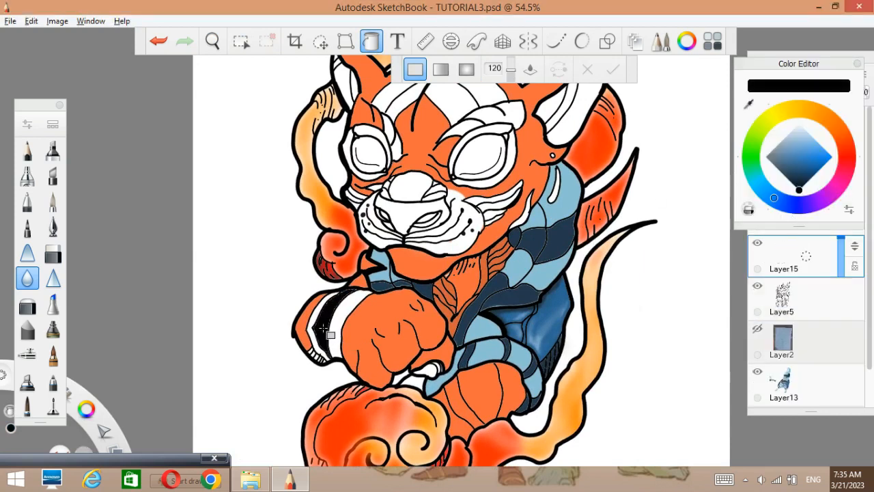
# - Replace the selection with the white stripes on both sides of the black wristband stripe, using the line art layer
pyautogui.click(241, 41)
pyautogui.click(316, 319)
pyautogui.hotkey('ctrl', 'd')
pyautogui.click(800, 300)
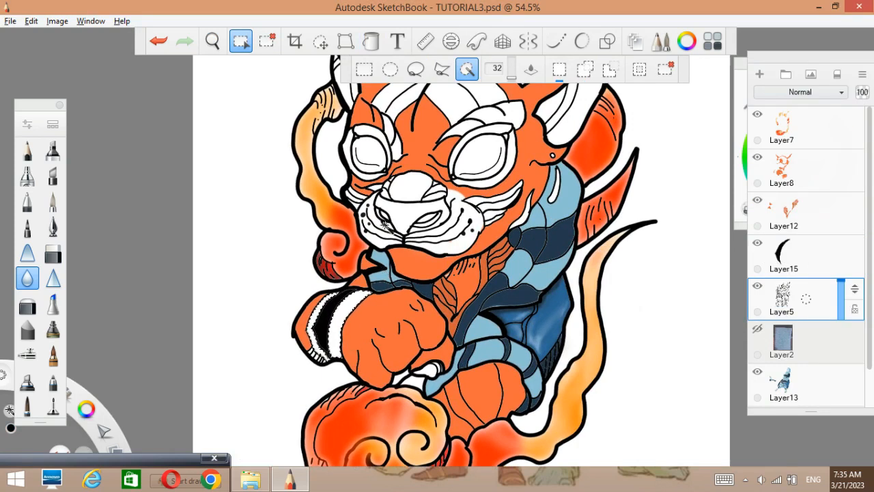
# - Choose a bright yellow and fill the selected wristband stripes with it on a new layer
pyautogui.click(749, 188)
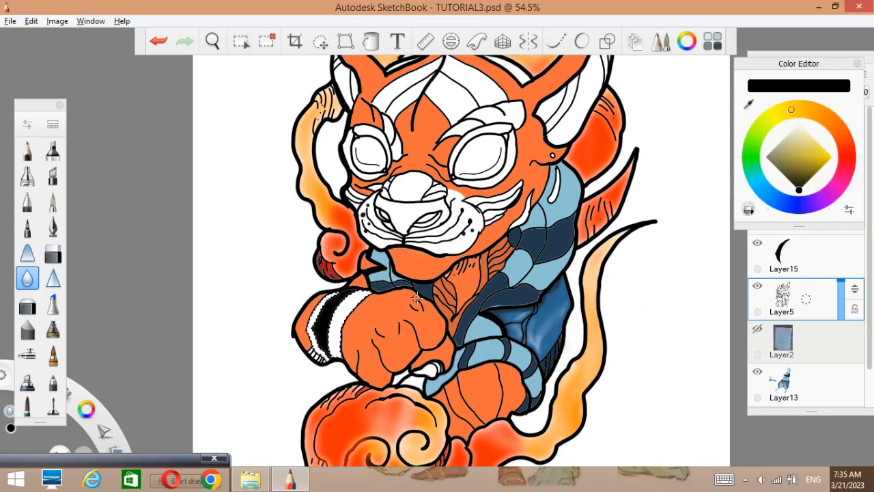
pyautogui.click(373, 42)
pyautogui.click(786, 111)
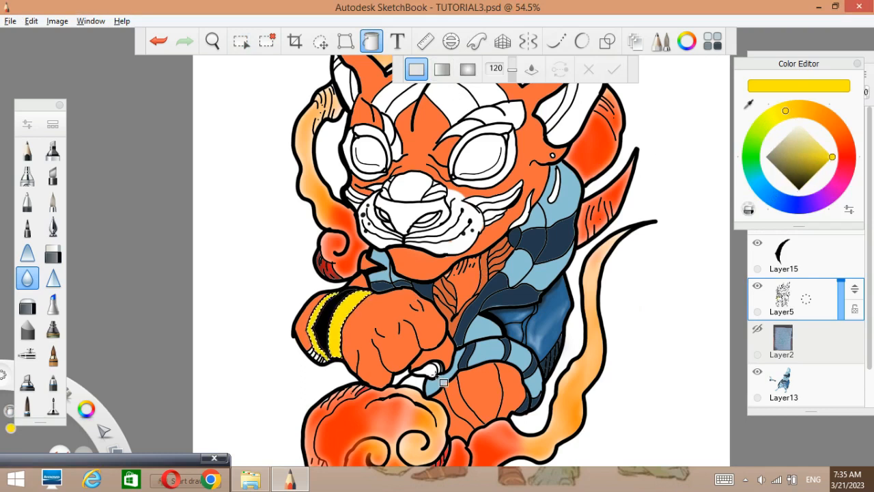
pyautogui.moveTo(824, 63); pyautogui.dragTo(775, 38)
pyautogui.click(826, 289)
pyautogui.click(759, 74)
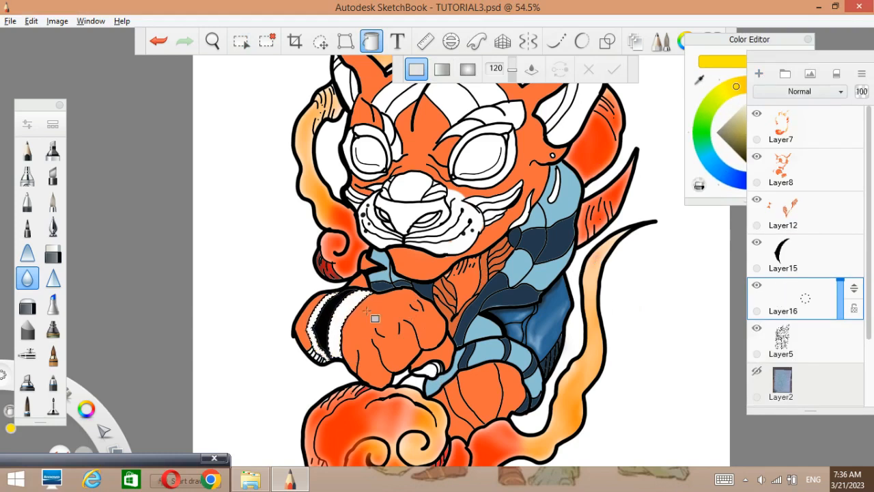
# - Merge the yellow stripes layer with the black stripe layer
pyautogui.keyDown('ctrl'); pyautogui.click(823, 268); pyautogui.keyUp('ctrl')
pyautogui.click(862, 74)
pyautogui.click(818, 248)
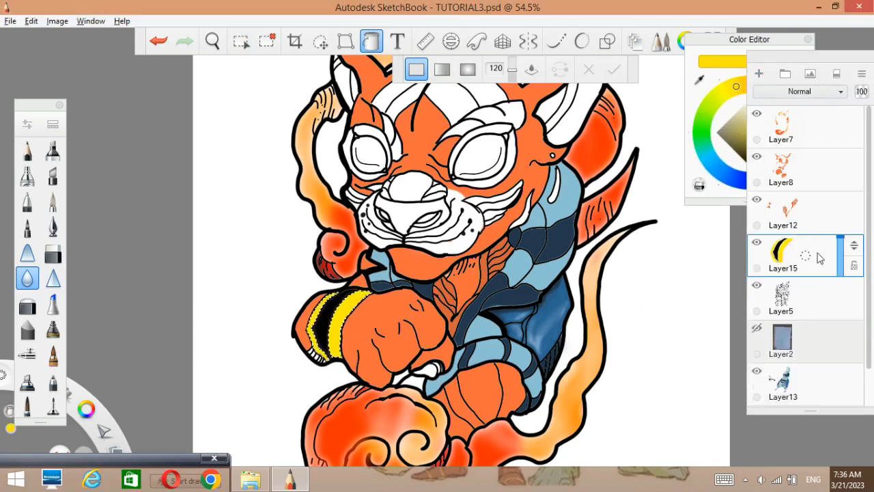
# - Select the small white hatched segments beside the wristband on the line art layer and add a new layer above it
pyautogui.press('space')
pyautogui.moveTo(347, 364); pyautogui.dragTo(266, 389)
pyautogui.click(820, 301)
pyautogui.press('m')
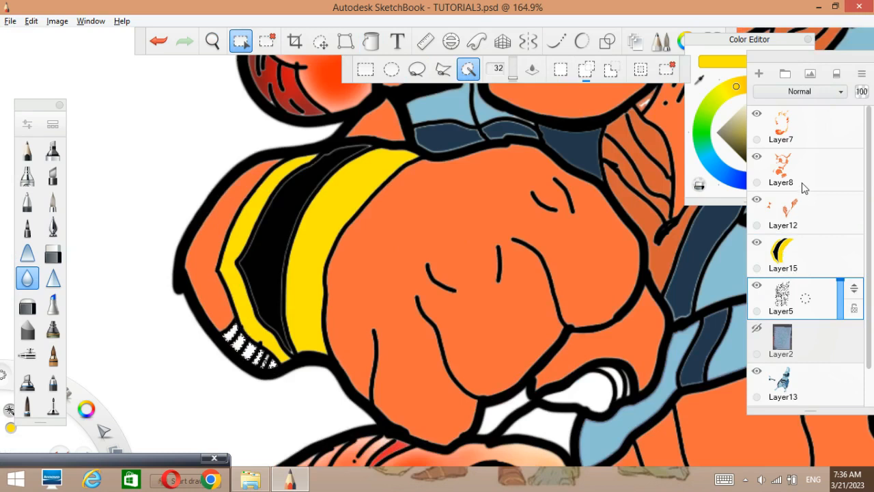
pyautogui.click(759, 74)
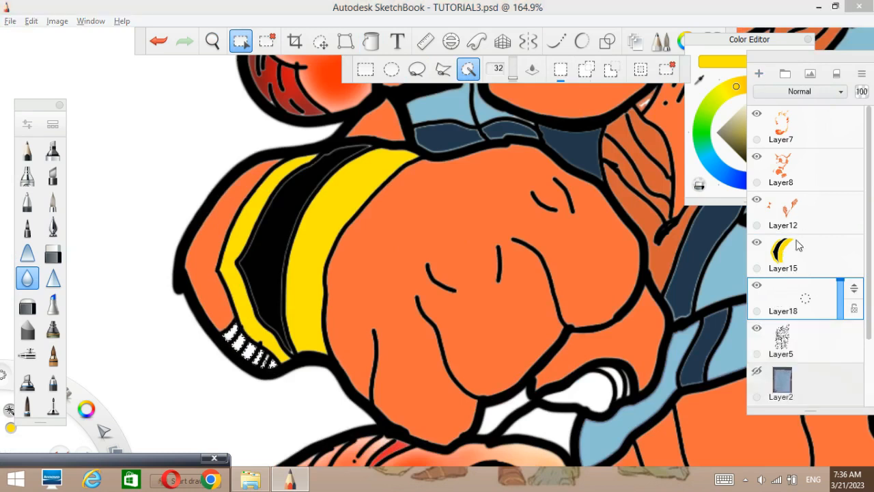
pyautogui.moveTo(814, 305); pyautogui.dragTo(745, 205)
pyautogui.click(759, 74)
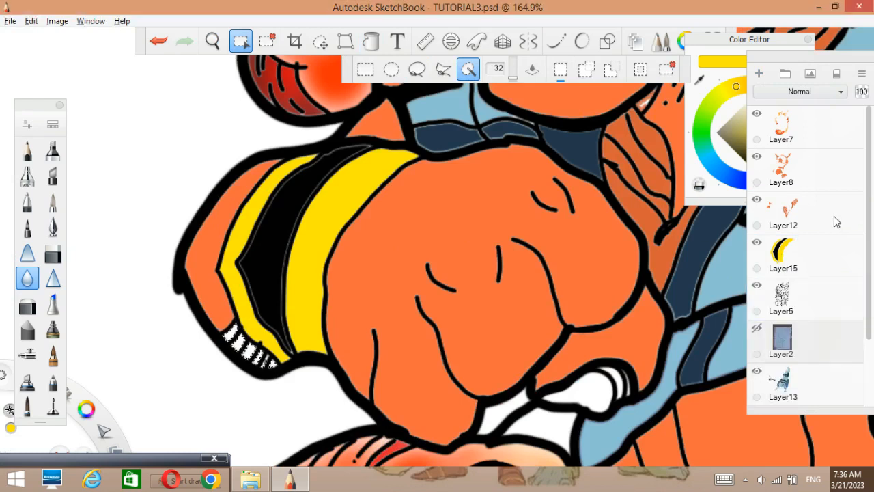
pyautogui.hotkey('ctrl', 'z')
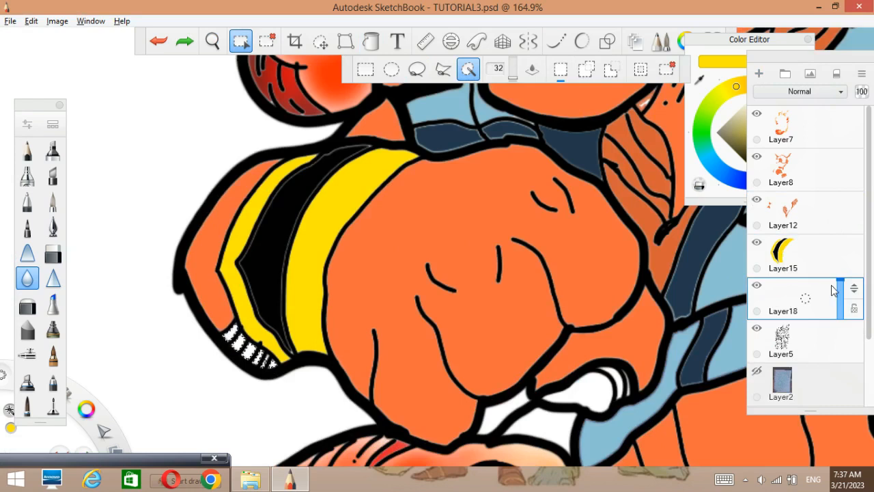
# - Sample the darker orange of the neck shading, fill the selected hatched segments by the wristband with it, and clear the selection
pyautogui.click(369, 42)
pyautogui.keyDown('alt'); pyautogui.click(633, 185); pyautogui.keyUp('alt')
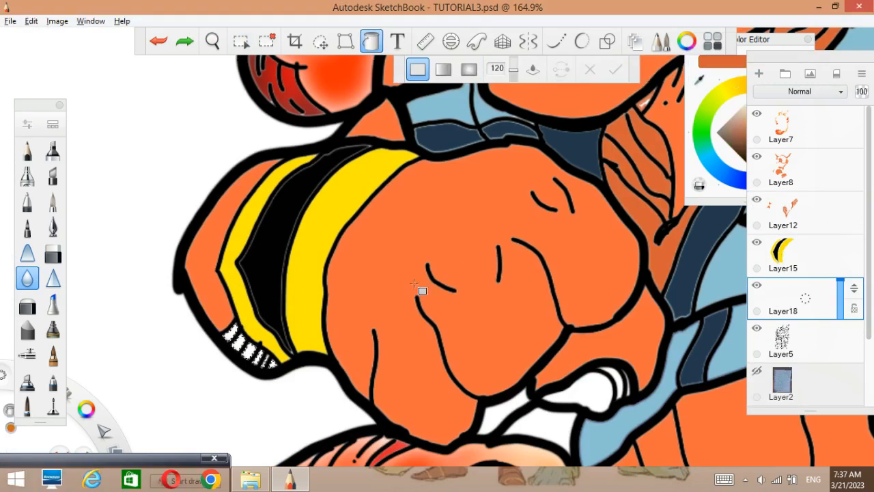
pyautogui.click(275, 363)
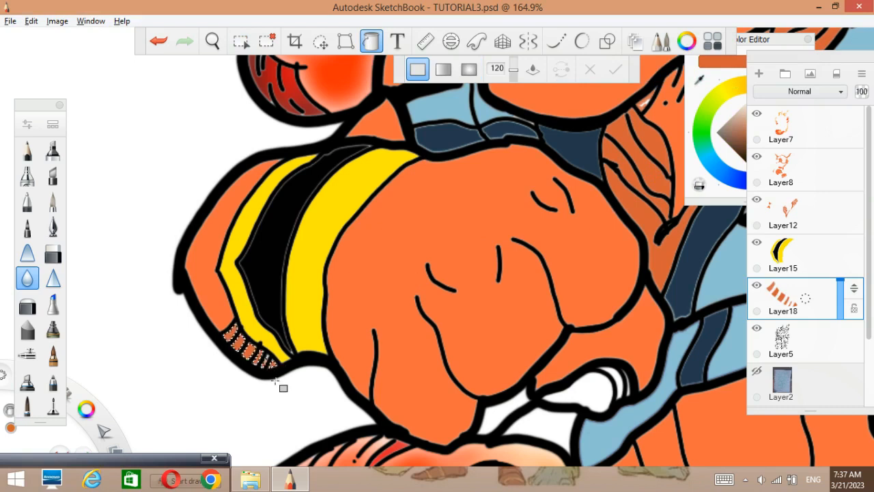
pyautogui.hotkey('ctrl', 'd')
pyautogui.press('space')
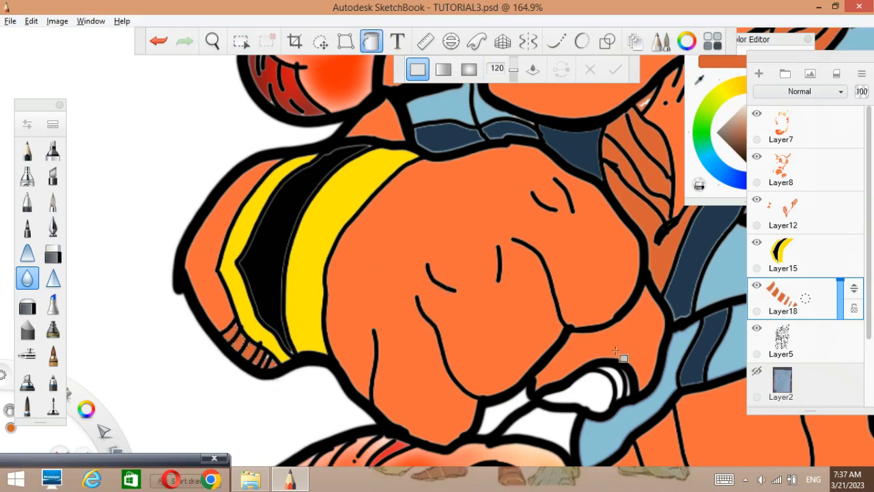
pyautogui.click(617, 378)
pyautogui.hotkey('ctrl', 'z')
pyautogui.click(813, 338)
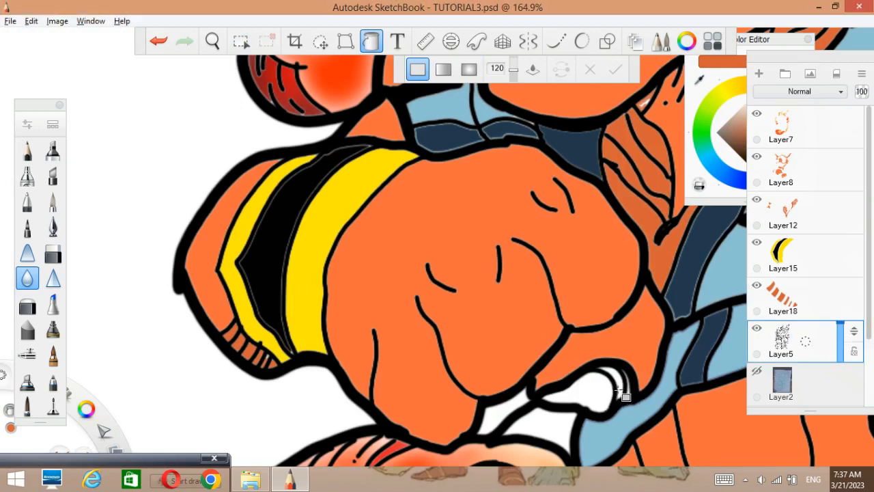
pyautogui.press('m')
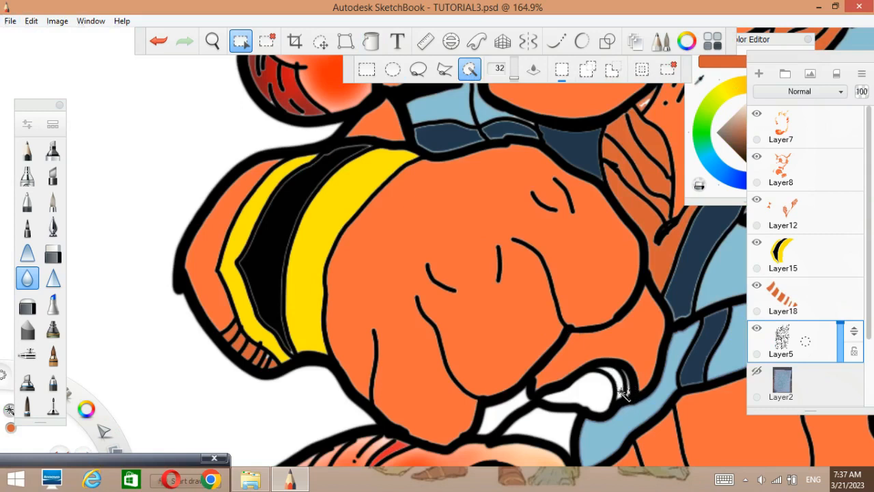
pyautogui.click(624, 390)
pyautogui.hotkey('ctrl', 'd')
# - Select the two white gaps along the top of the head between the ears on the line art layer
pyautogui.press('space')
pyautogui.moveTo(576, 318); pyautogui.dragTo(566, 453)
pyautogui.moveTo(577, 351); pyautogui.dragTo(497, 451)
pyautogui.press('space')
pyautogui.moveTo(598, 323); pyautogui.dragTo(602, 289)
pyautogui.moveTo(580, 248); pyautogui.dragTo(598, 338)
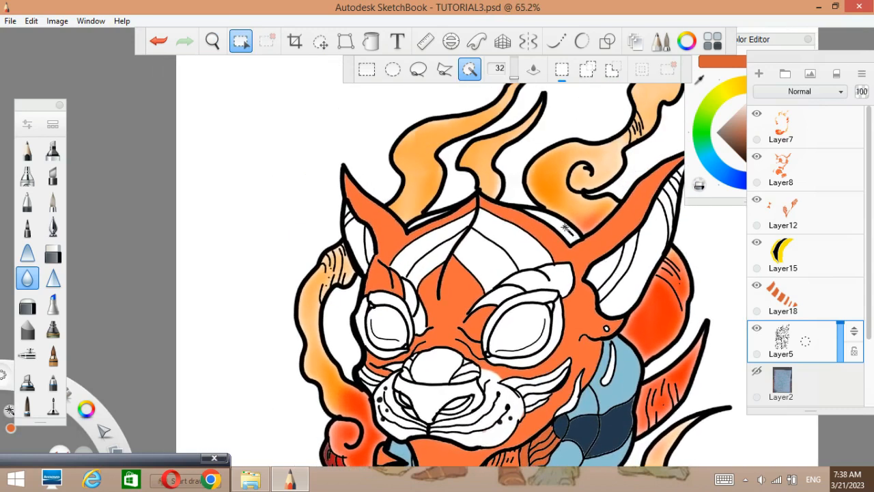
pyautogui.click(418, 219)
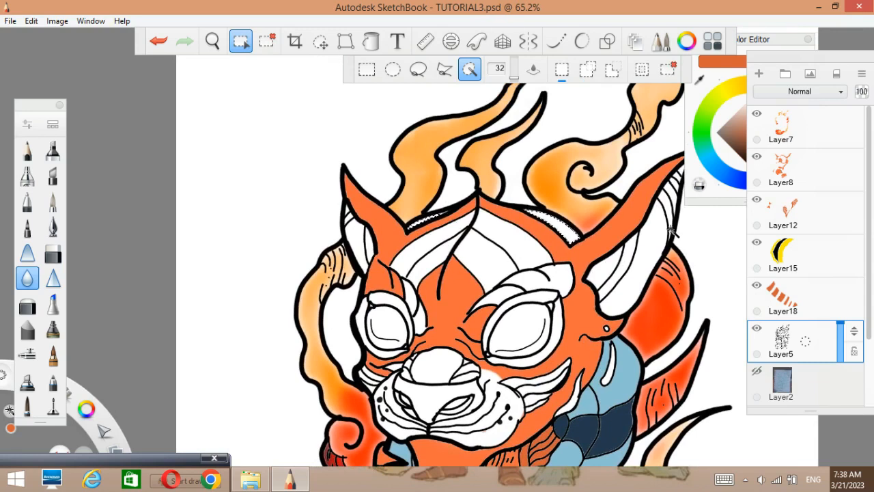
# - Darken the orange to brown, fill the selected gaps above the head on a new layer, and clear the selection
pyautogui.moveTo(515, 351); pyautogui.dragTo(475, 294)
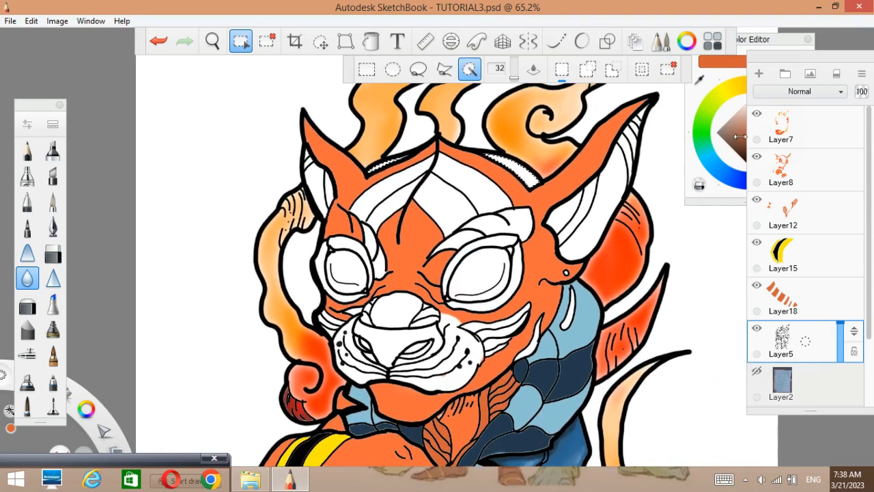
pyautogui.click(741, 141)
pyautogui.click(755, 140)
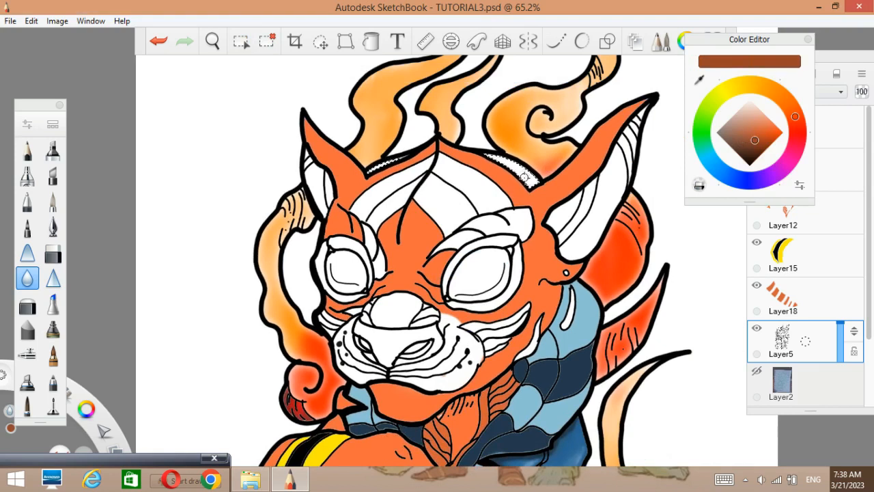
pyautogui.click(822, 56)
pyautogui.click(760, 77)
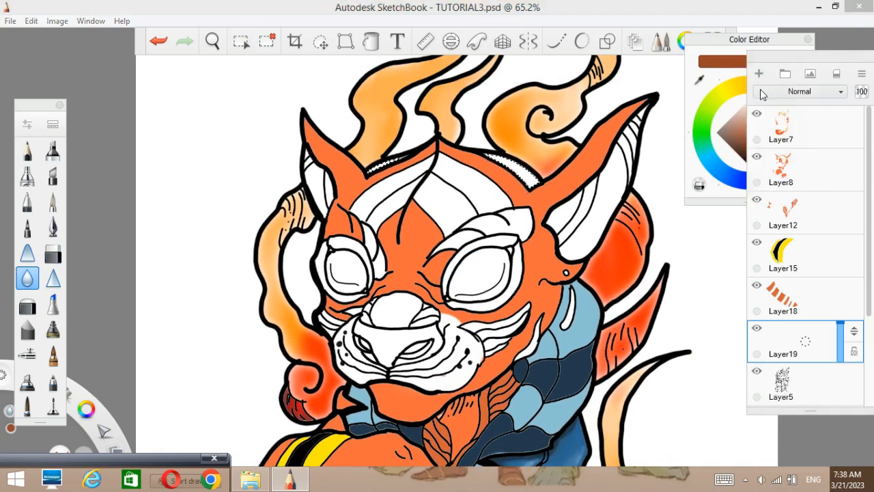
pyautogui.click(371, 40)
pyautogui.click(521, 173)
pyautogui.hotkey('ctrl', 'd')
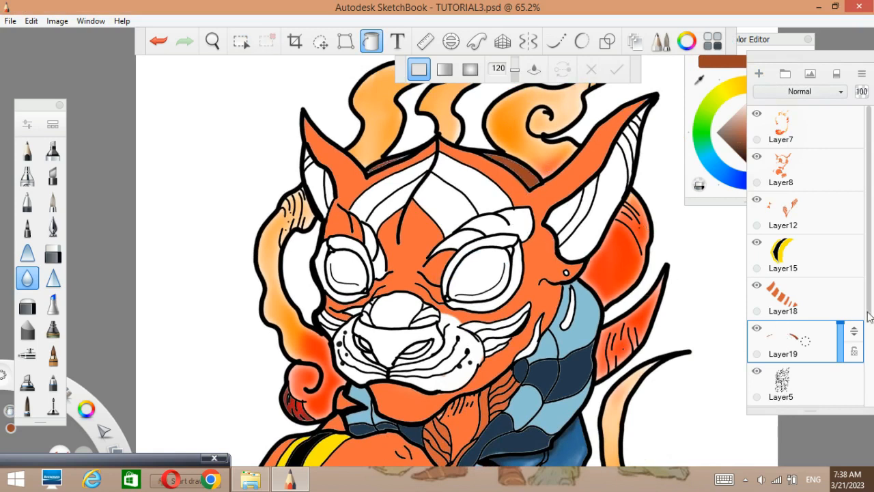
# - Merge the brown head gaps layer with the dark orange wristband segments layer
pyautogui.keyDown('shift'); pyautogui.click(833, 297); pyautogui.keyUp('shift')
pyautogui.click(862, 73)
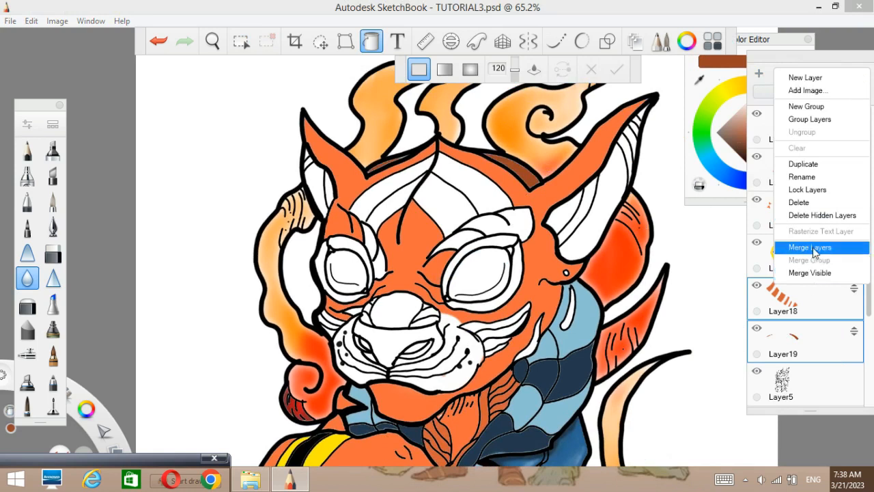
pyautogui.click(790, 246)
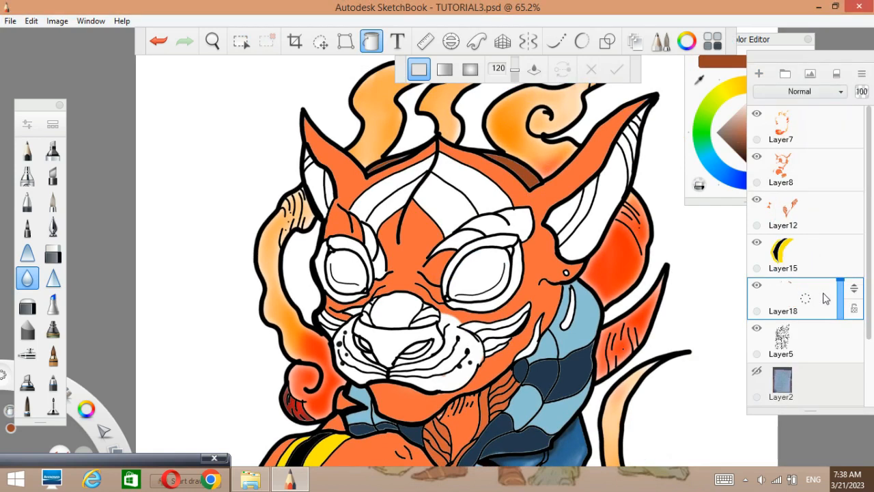
# - Select the dark orange shaded segments on both sides of the neck on Layer12
pyautogui.press('space')
pyautogui.moveTo(480, 335); pyautogui.dragTo(410, 251)
pyautogui.press('space')
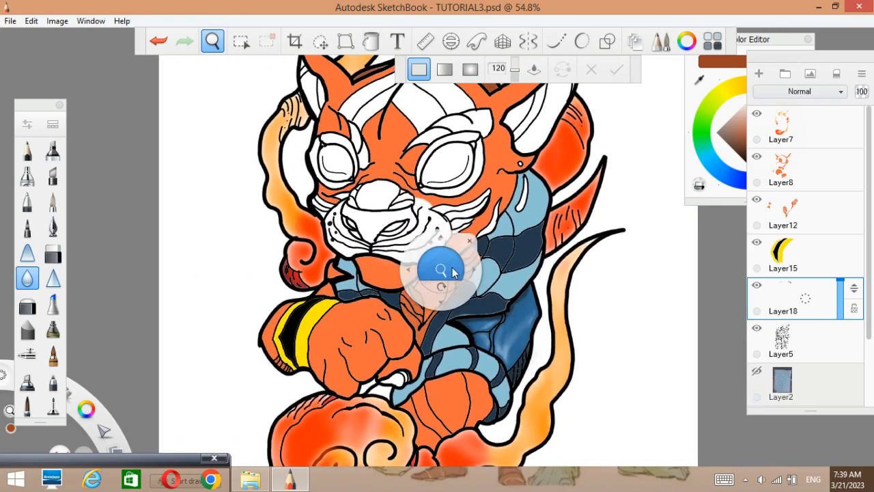
pyautogui.moveTo(511, 220); pyautogui.dragTo(466, 271)
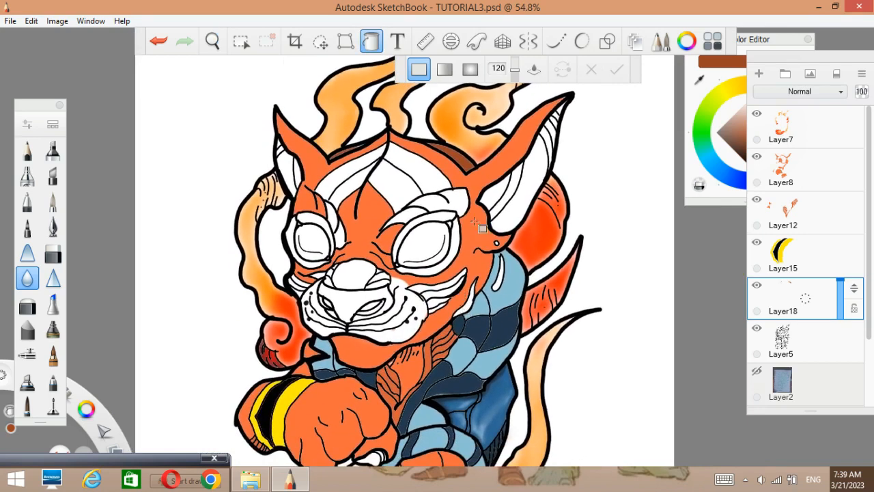
pyautogui.click(786, 176)
pyautogui.press('m')
pyautogui.click(455, 347)
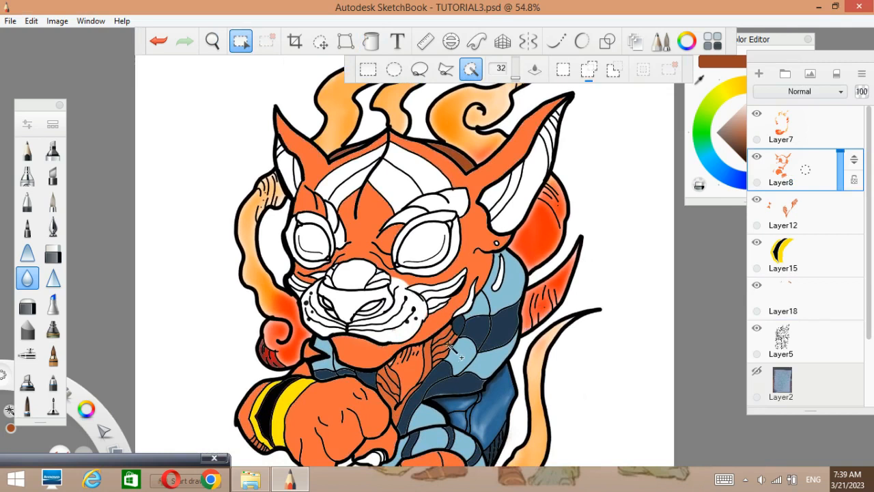
pyautogui.click(779, 236)
pyautogui.click(454, 369)
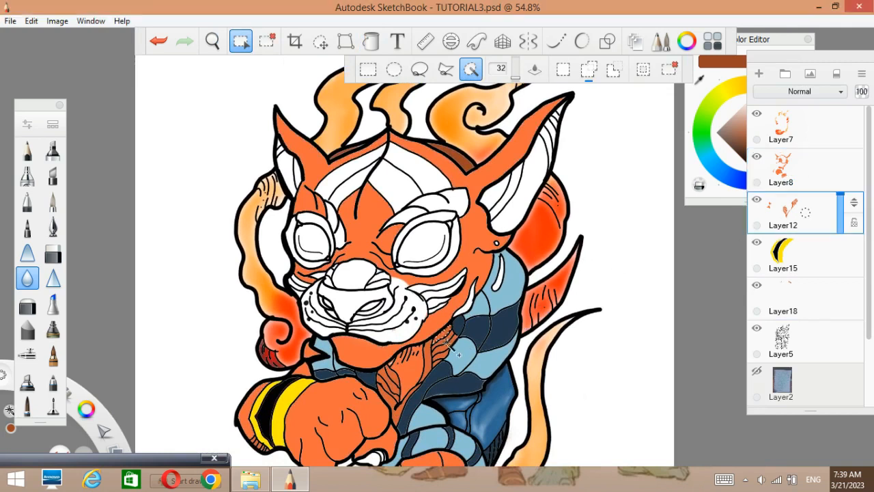
pyautogui.keyDown('shift'); pyautogui.click(395, 392); pyautogui.keyUp('shift')
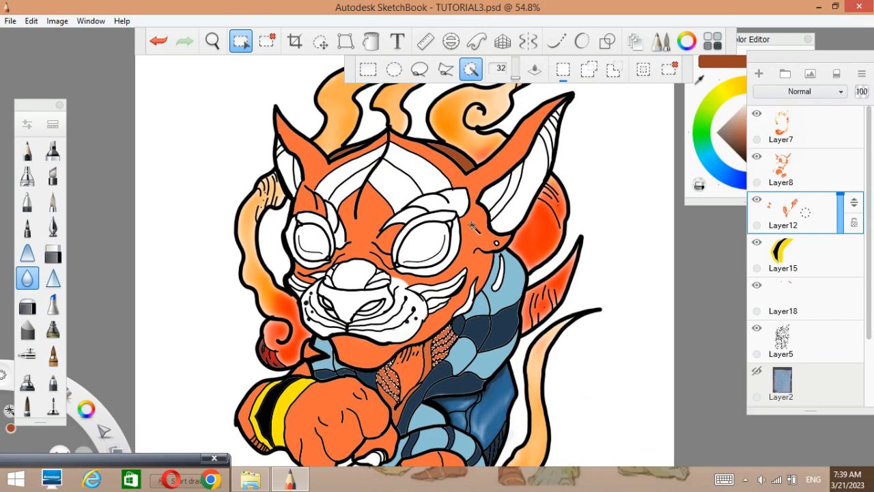
# - Refill the selected neck shading segments with brown
pyautogui.press('f')
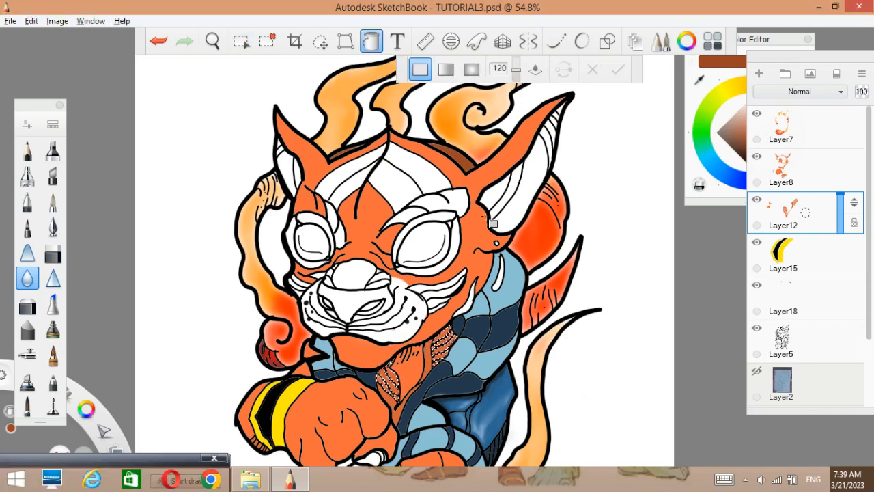
pyautogui.click(444, 333)
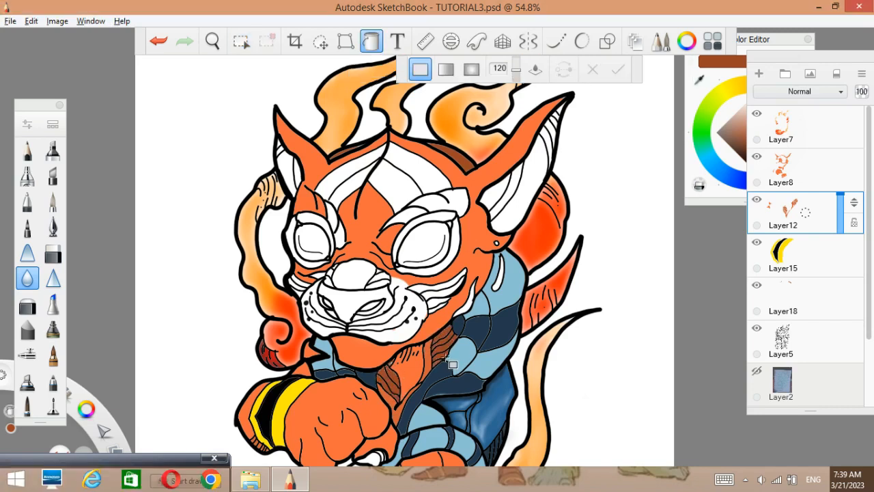
pyautogui.press('space')
pyautogui.moveTo(441, 281); pyautogui.dragTo(462, 249)
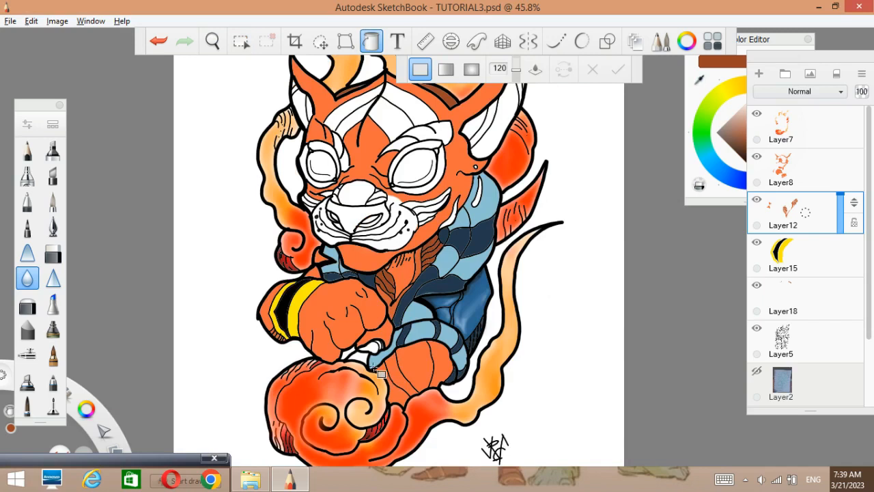
# - Merge the brown neck and head shading on Layer12 with the orange skin layer, Layer8
pyautogui.click(812, 174)
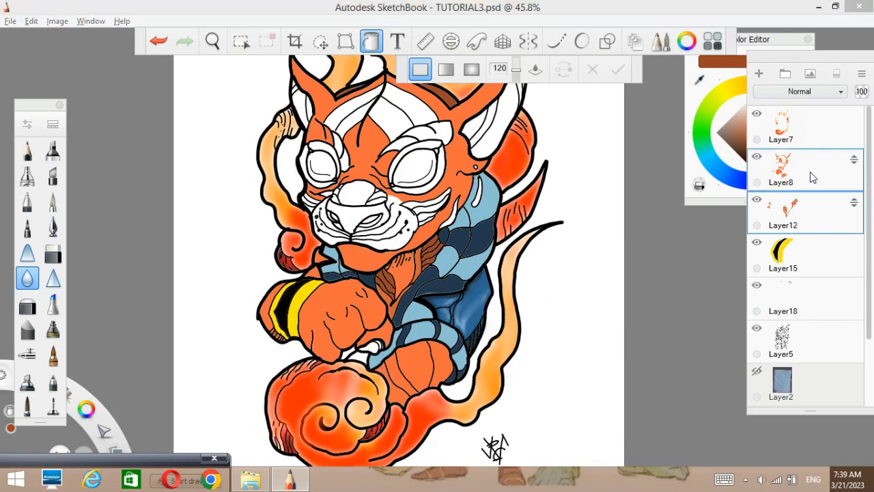
pyautogui.rightClick(813, 175)
pyautogui.click(813, 250)
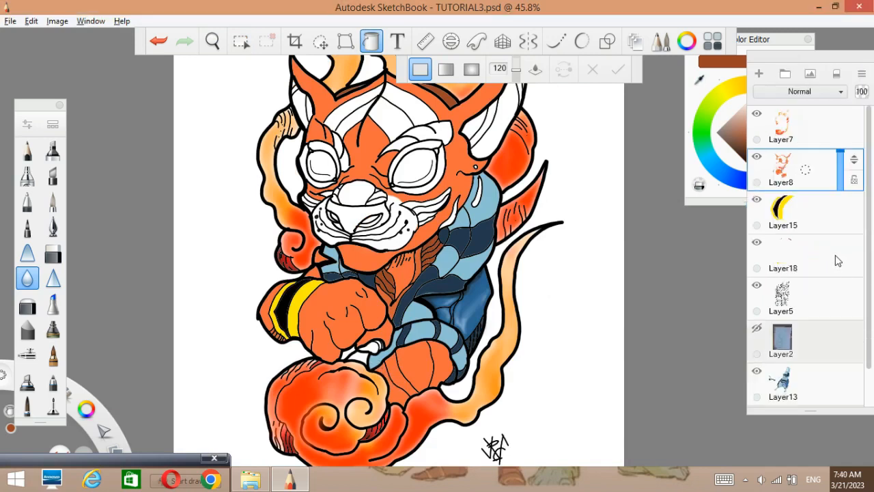
# - Select the small white segment beneath the fist with the Magic Wand and make the line art layer, Layer5, active
pyautogui.click(796, 384)
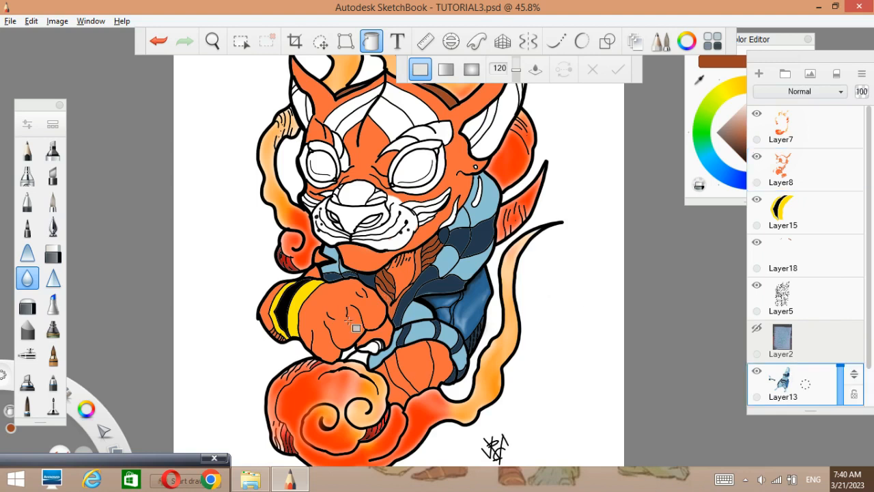
pyautogui.press('w')
pyautogui.click(362, 359)
pyautogui.hotkey('ctrl', 'd')
pyautogui.click(782, 304)
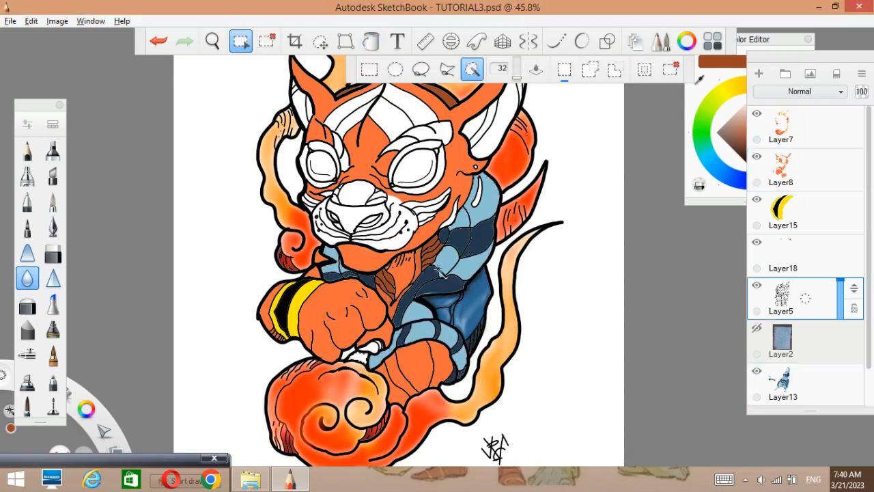
# - Try to fill the selected segment beneath the fist on Layer5 with a sampled greyish blue
pyautogui.click(371, 43)
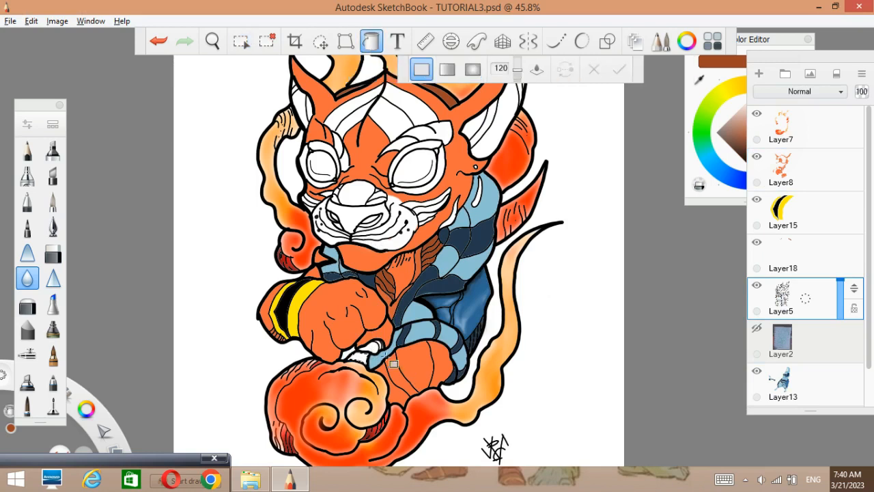
pyautogui.keyDown('alt'); pyautogui.click(398, 352); pyautogui.keyUp('alt')
pyautogui.click(362, 359)
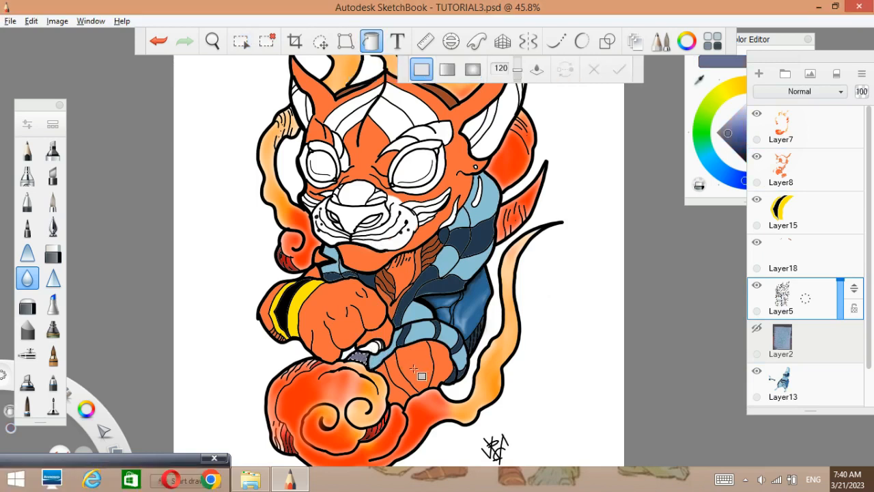
pyautogui.hotkey('ctrl', 's')
pyautogui.hotkey('ctrl', 'z')
# - Add a layer above Layer5 and fill the segment beneath the fist with light blue sampled from the adjacent scales
pyautogui.click(761, 75)
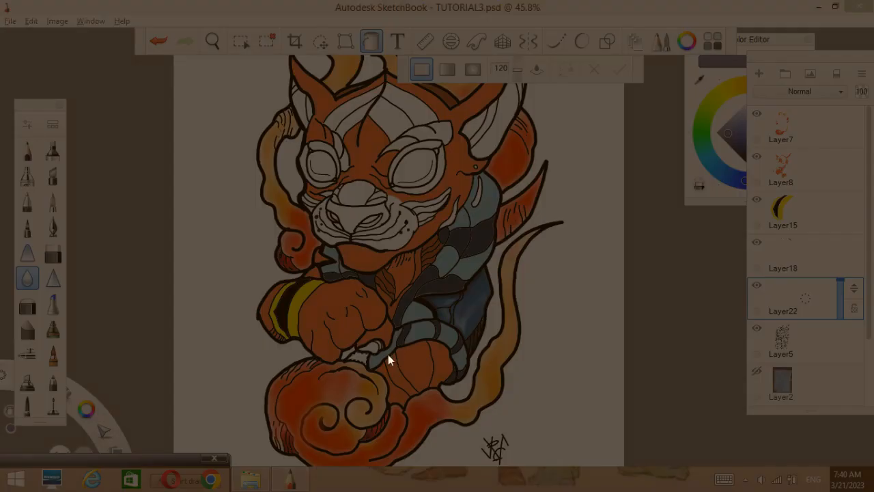
pyautogui.keyDown('alt'); pyautogui.click(389, 356); pyautogui.keyUp('alt')
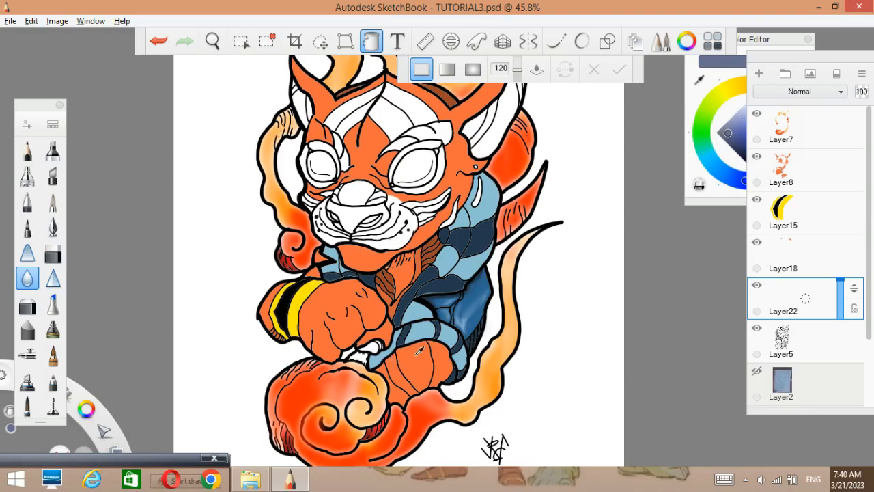
pyautogui.click(369, 370)
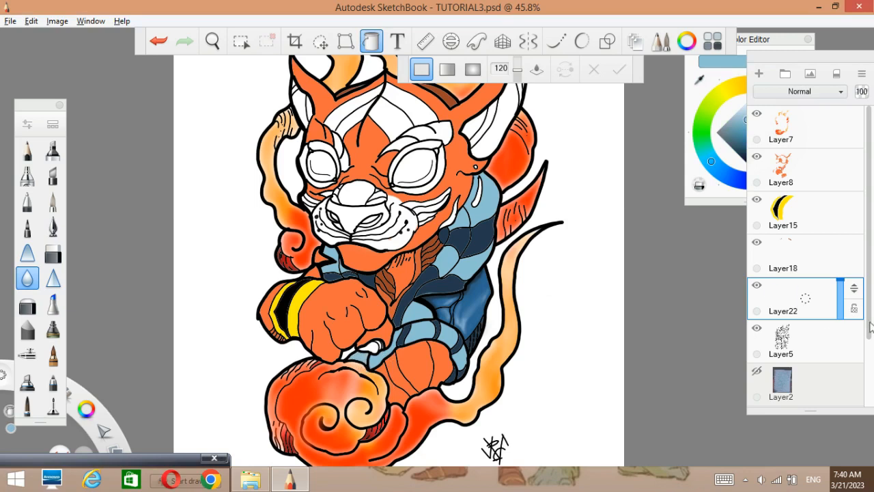
# - Move the light blue fill layer directly above Layer13, merge the two layers, and save the drawing
pyautogui.scroll(-2, 850, 338)
pyautogui.moveTo(838, 336); pyautogui.dragTo(836, 341)
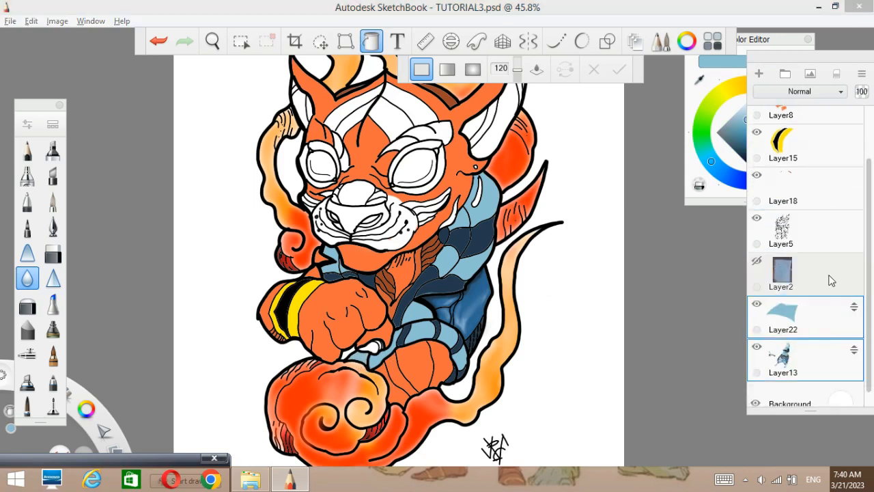
pyautogui.click(862, 74)
pyautogui.click(793, 247)
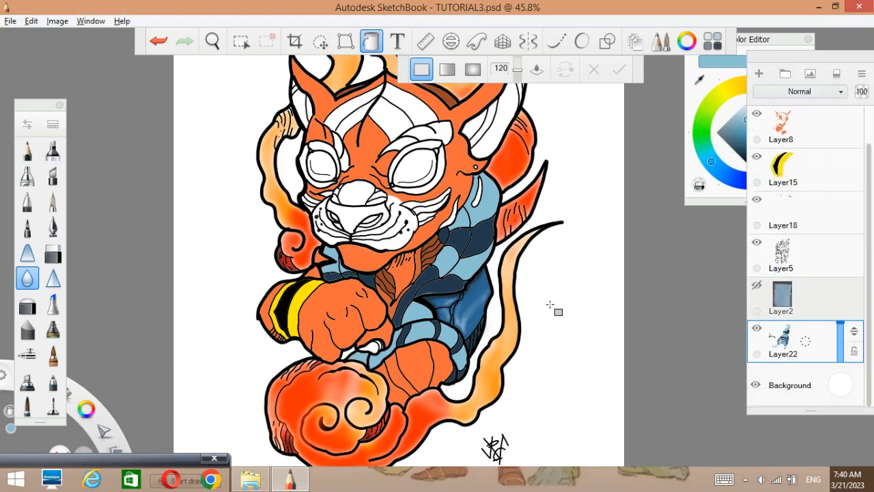
pyautogui.hotkey('ctrl', 's')
# - Select the white inner segments of both ears on Layer5 with the Magic Wand
pyautogui.moveTo(550, 287); pyautogui.dragTo(497, 285)
pyautogui.scroll(1, 461, 235)
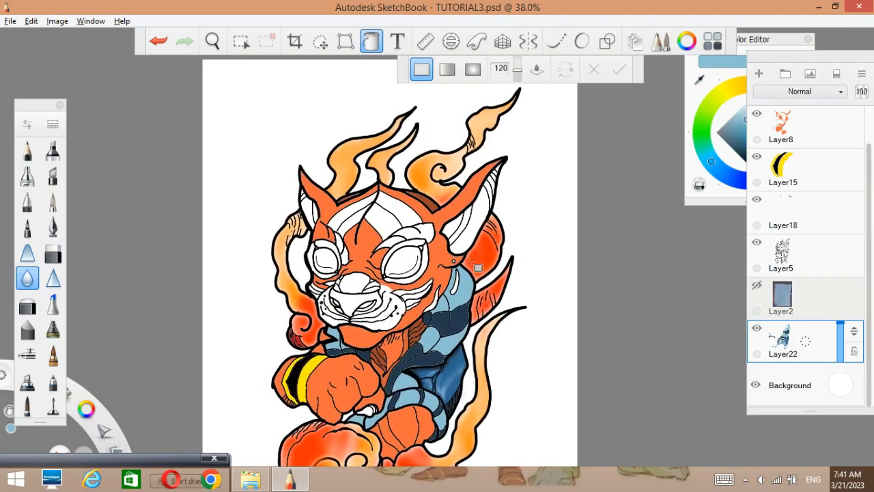
pyautogui.click(790, 256)
pyautogui.press('w')
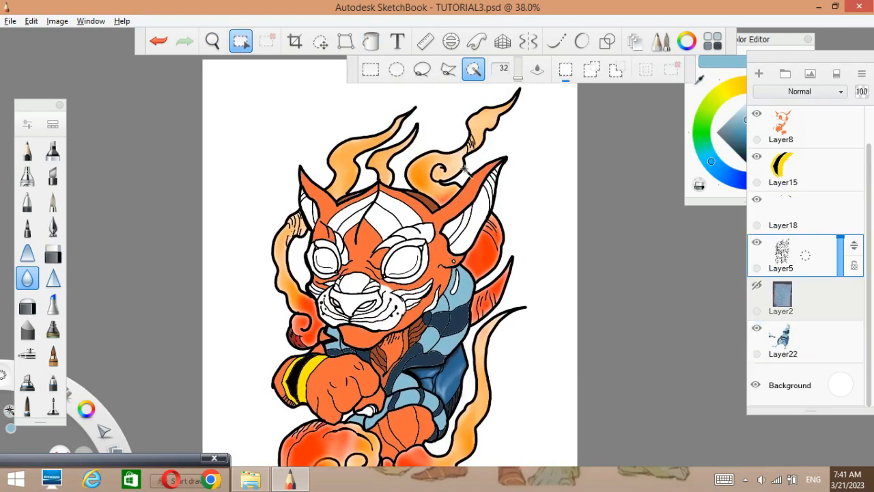
pyautogui.click(450, 228)
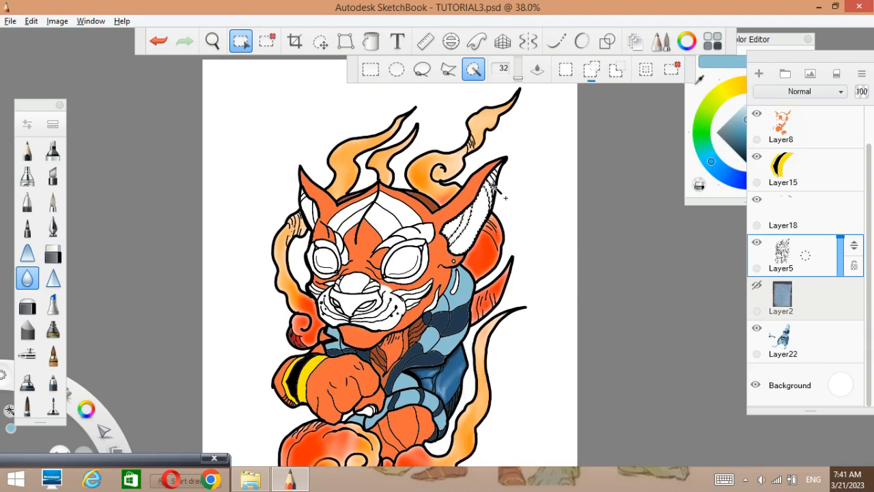
pyautogui.press('space')
pyautogui.moveTo(461, 201); pyautogui.dragTo(477, 144)
pyautogui.click(192, 179)
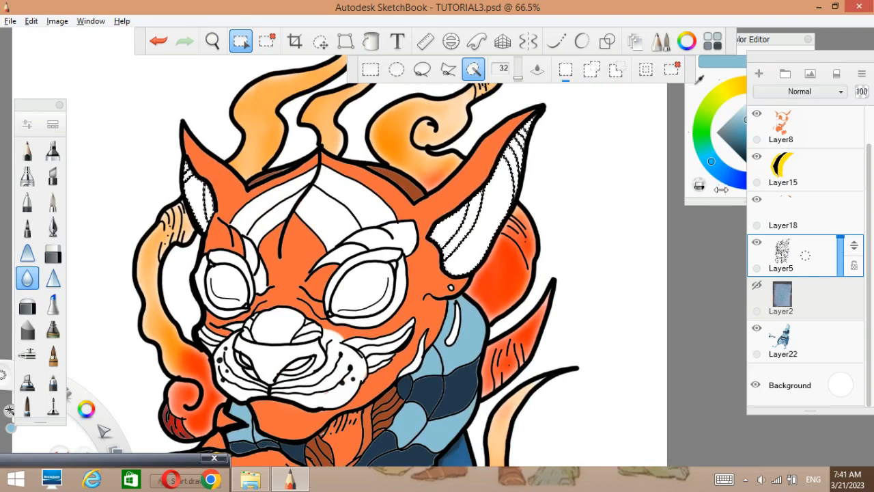
# - Set the Flood Fill colour to a pale peach-pink for the inner ears
pyautogui.click(722, 185)
pyautogui.click(780, 100)
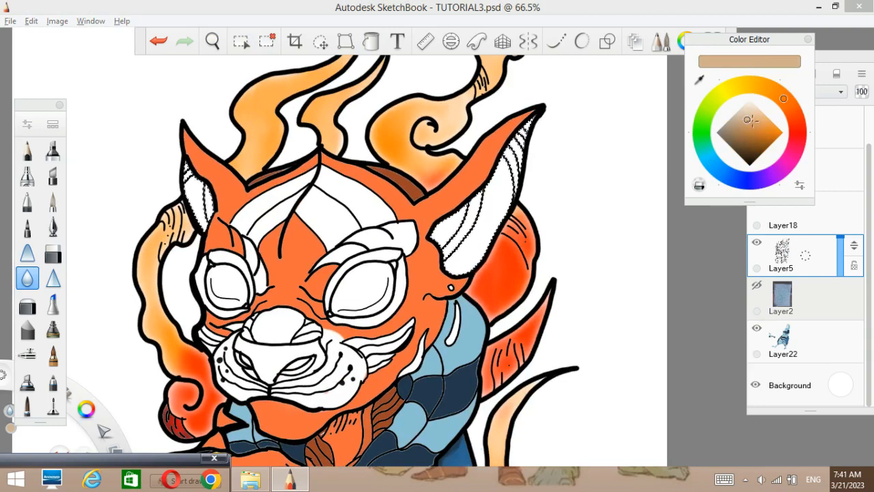
pyautogui.click(766, 115)
pyautogui.click(761, 112)
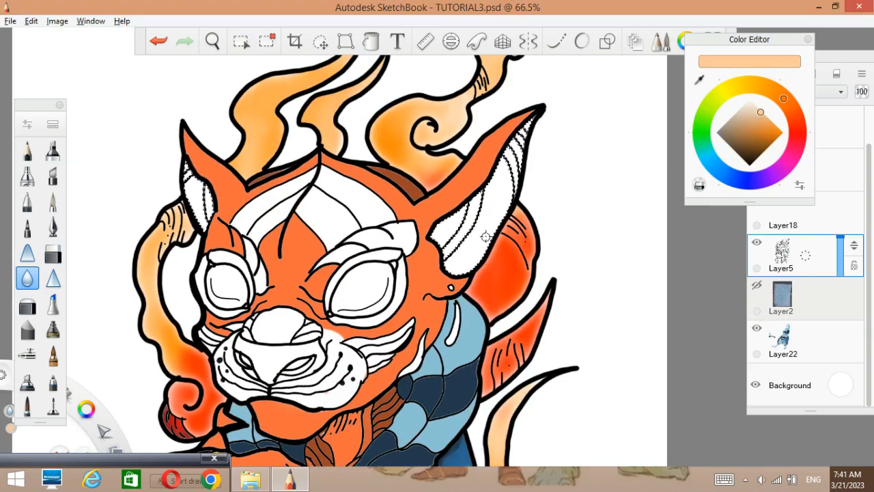
pyautogui.click(371, 41)
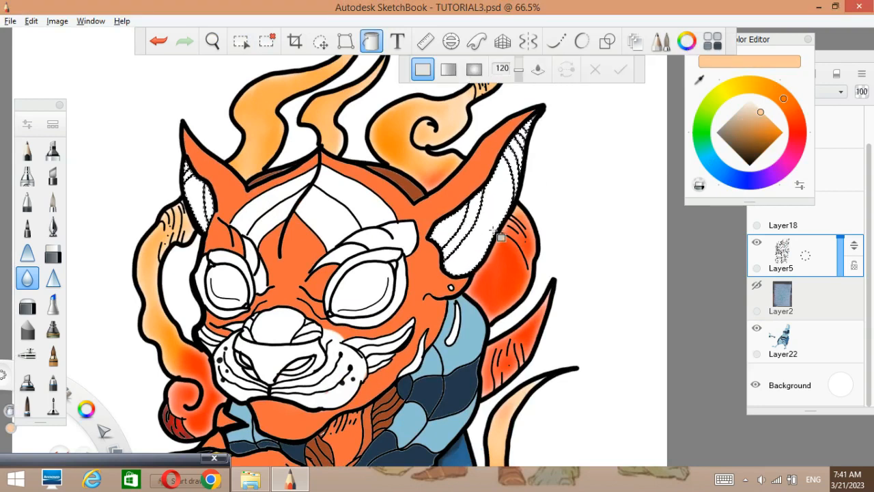
pyautogui.click(795, 116)
pyautogui.click(755, 109)
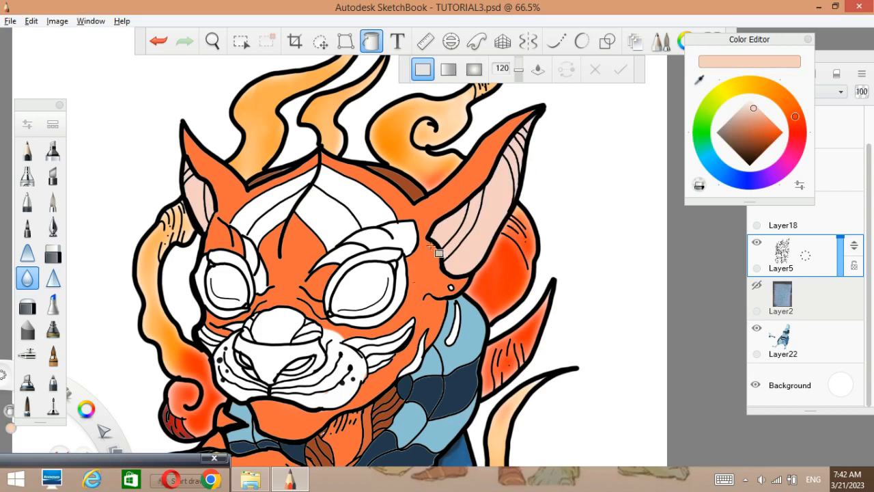
# - Add a layer above Layer5, fill the selected inner ears with the pale peach-pink, and clear the selection
pyautogui.click(808, 268)
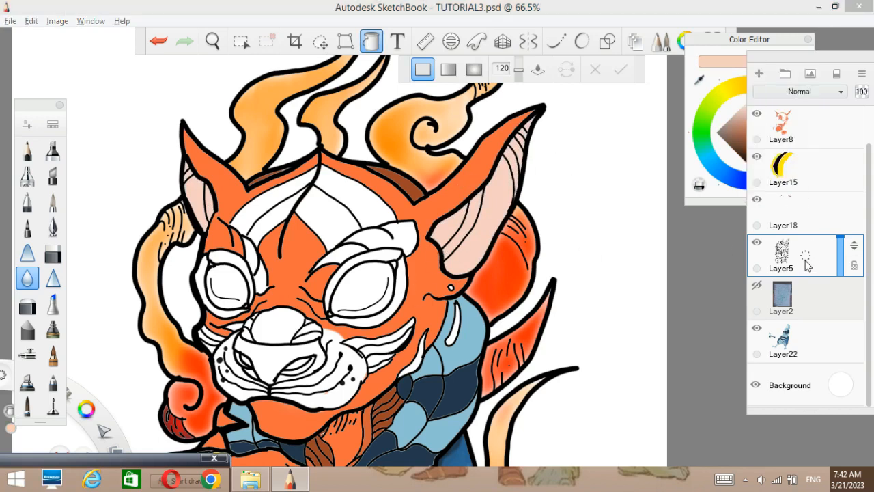
pyautogui.click(759, 73)
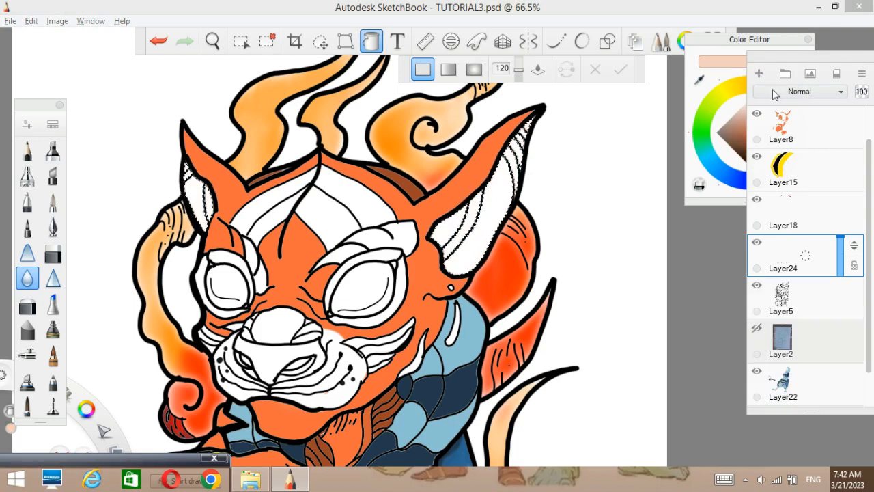
pyautogui.click(509, 217)
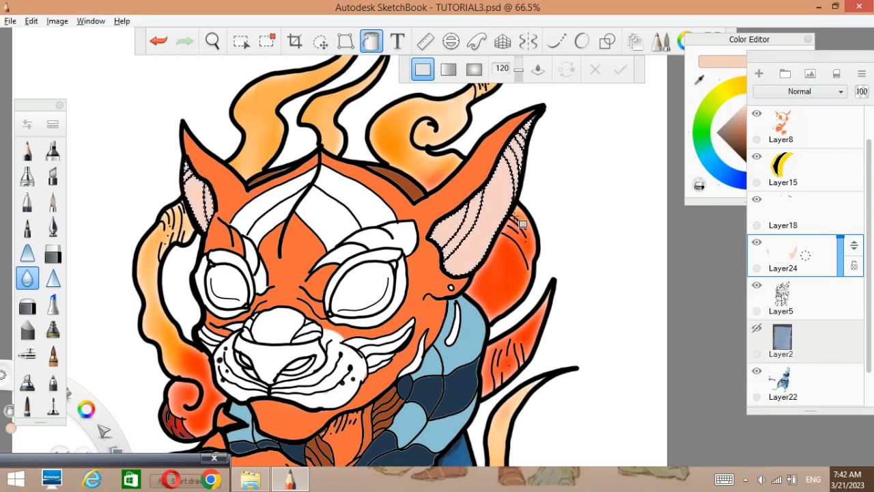
pyautogui.hotkey('ctrl', 'd')
# - Select the narrow striped segments inside both ears on Layer24 and refill them with the brown of the head gaps
pyautogui.press('w')
pyautogui.keyDown('shift'); pyautogui.click(516, 168); pyautogui.keyUp('shift')
pyautogui.hotkey('ctrl', 'd')
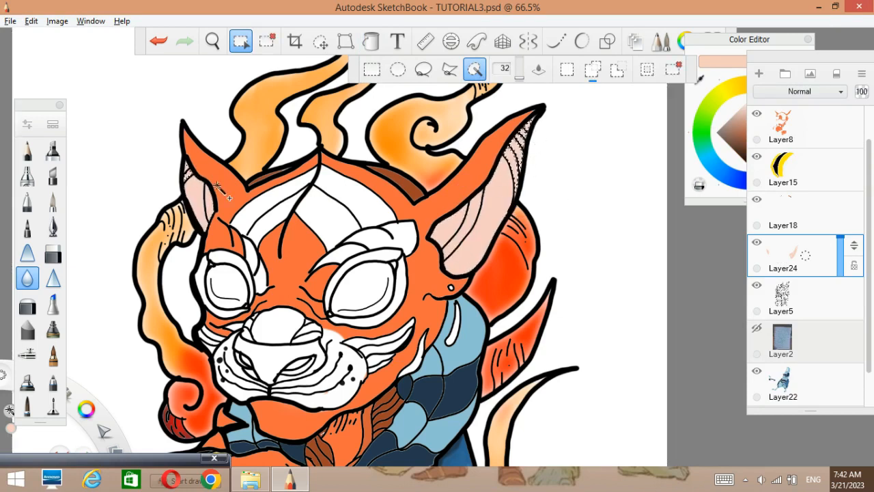
pyautogui.keyDown('shift'); pyautogui.click(475, 243); pyautogui.keyUp('shift')
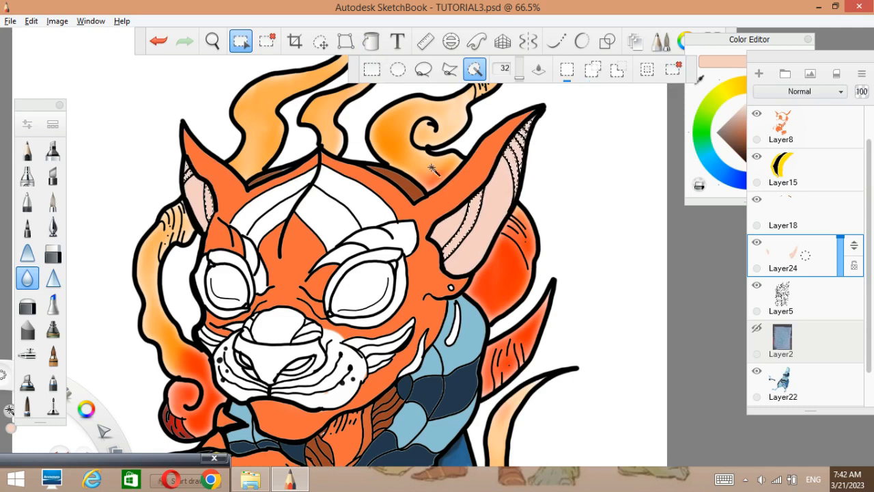
pyautogui.click(372, 43)
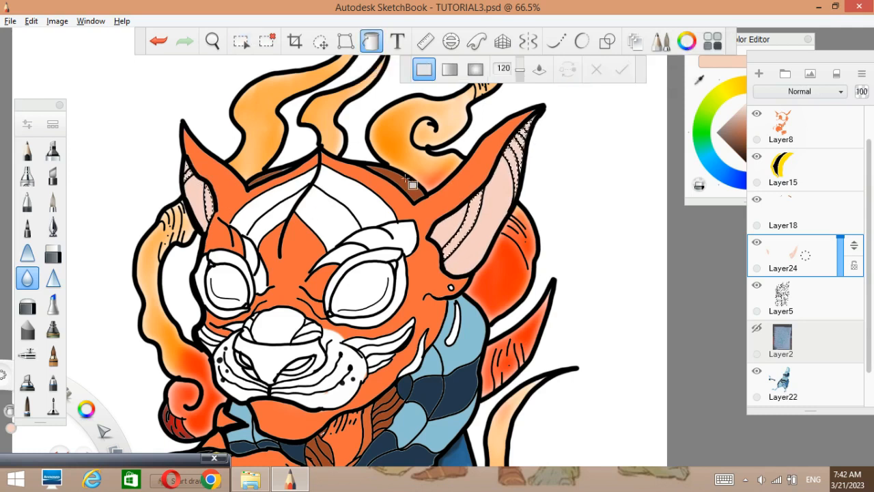
pyautogui.click(479, 237)
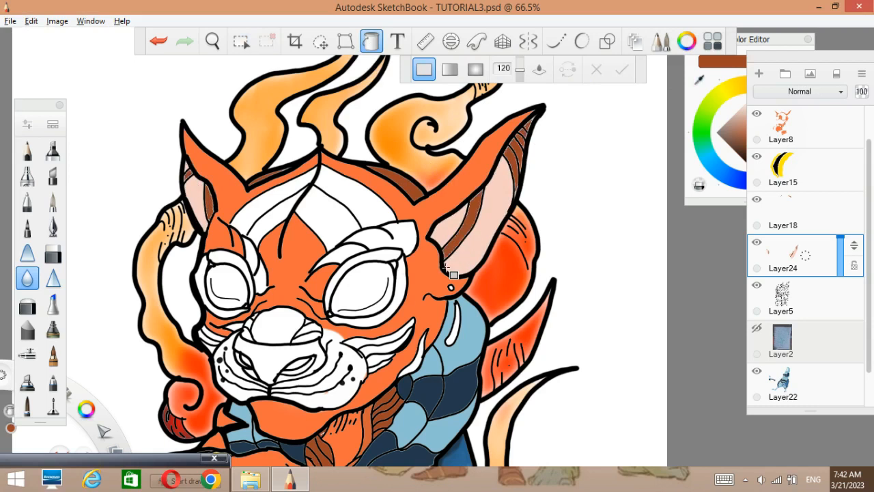
# - Move the inner ear colour layer, Layer24, directly below Layer8 and merge the two layers
pyautogui.press('space')
pyautogui.moveTo(441, 251); pyautogui.dragTo(416, 226)
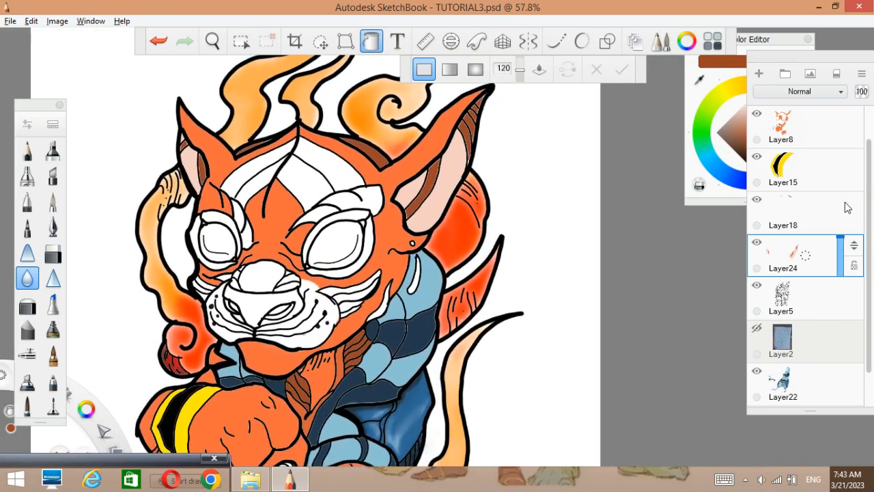
pyautogui.moveTo(835, 246); pyautogui.dragTo(866, 153)
pyautogui.click(843, 133)
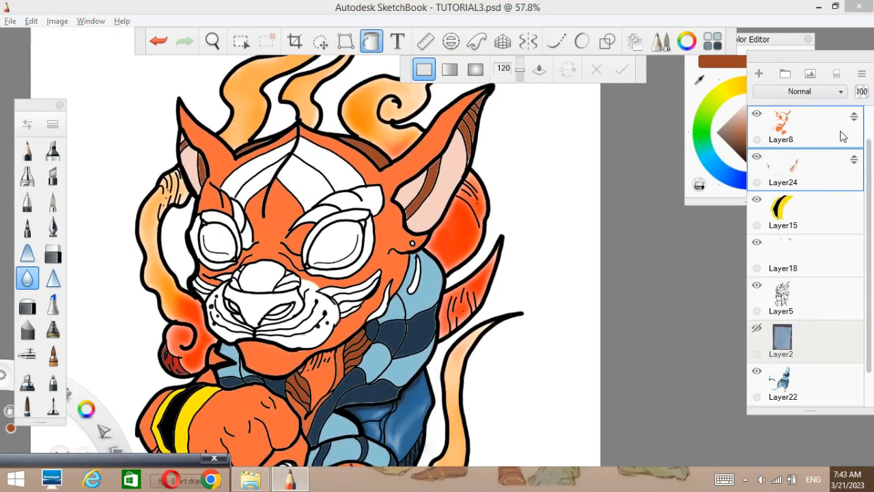
pyautogui.click(862, 73)
pyautogui.click(829, 249)
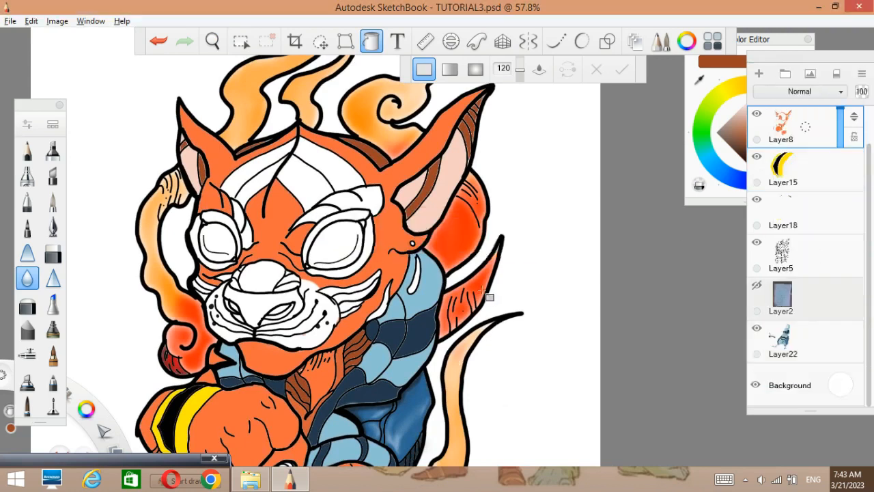
# - Draw a short black line on Layer5 at the upper edge of the muzzle beside the nose with a fine brush
pyautogui.press('space')
pyautogui.moveTo(452, 252)
pyautogui.mouseDown()
pyautogui.moveTo(438, 244)
pyautogui.moveTo(487, 244)
pyautogui.moveTo(465, 256)
pyautogui.moveTo(474, 254)
pyautogui.mouseUp()
pyautogui.press('space')
pyautogui.click(784, 254)
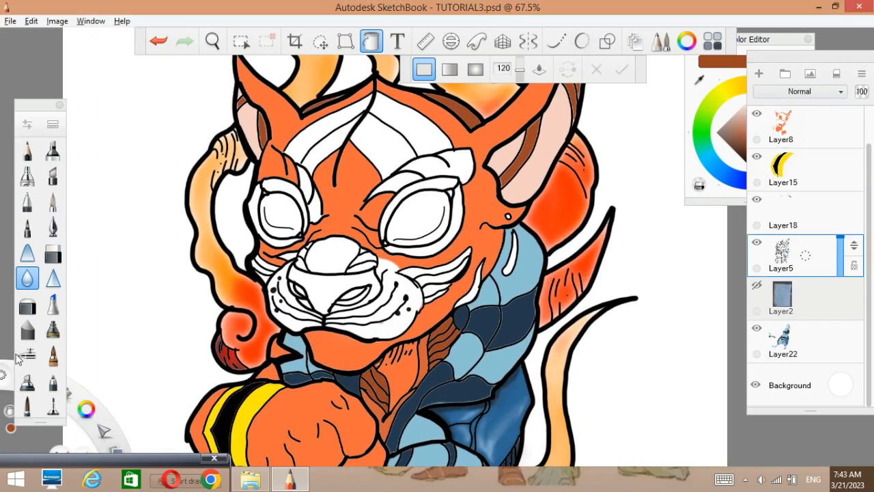
pyautogui.click(53, 407)
pyautogui.press('space')
pyautogui.moveTo(418, 250); pyautogui.dragTo(417, 211)
pyautogui.moveTo(430, 271); pyautogui.dragTo(375, 272)
pyautogui.moveTo(425, 222); pyautogui.dragTo(396, 273)
pyautogui.hotkey('ctrl', 'z')
pyautogui.keyDown('alt'); pyautogui.click(421, 259); pyautogui.keyUp('alt')
pyautogui.hotkey('ctrl', 'z')
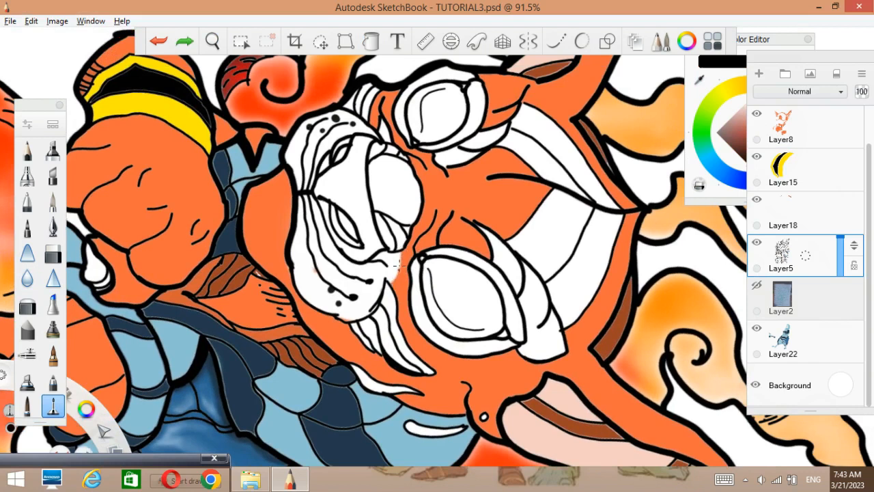
pyautogui.moveTo(393, 280); pyautogui.dragTo(389, 285)
# - Move the line art layer, Layer5, above the orange skin layer, Layer8, in the layer stack
pyautogui.moveTo(857, 251); pyautogui.dragTo(857, 133)
pyautogui.hotkey('ctrl', 'z')
pyautogui.moveTo(852, 258); pyautogui.dragTo(854, 129)
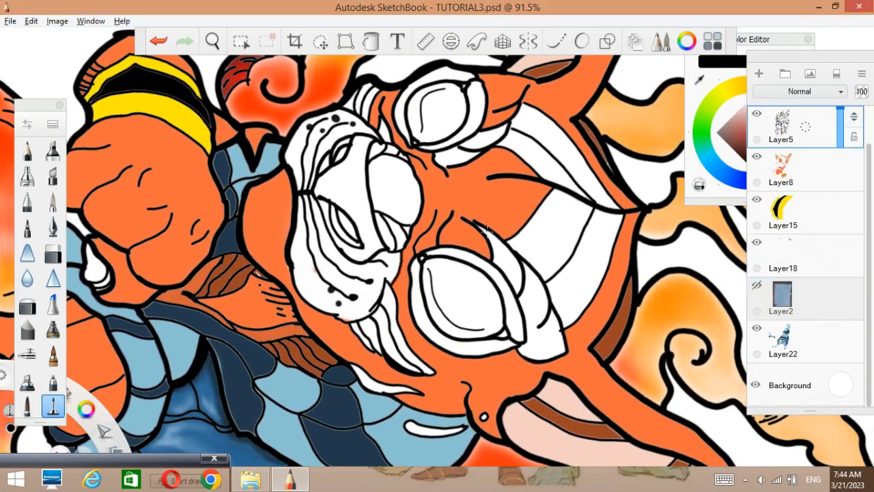
pyautogui.press('space')
pyautogui.moveTo(455, 278); pyautogui.dragTo(535, 198)
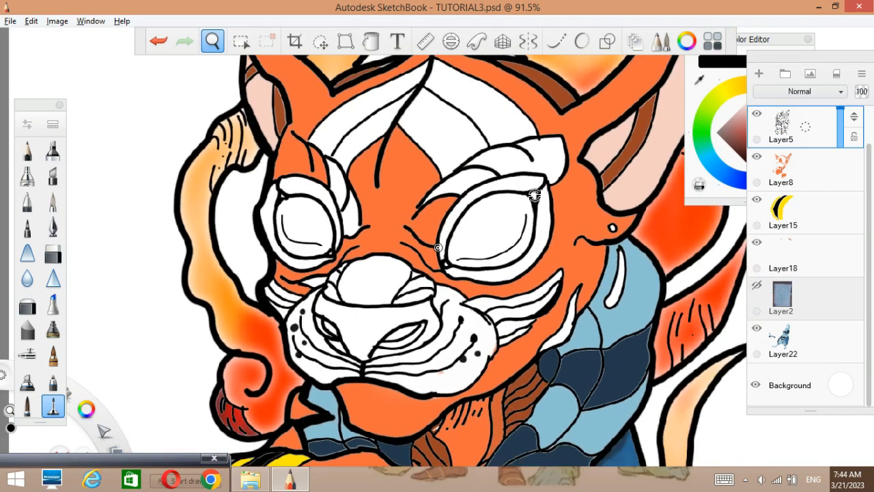
pyautogui.hotkey('ctrl', 'z')
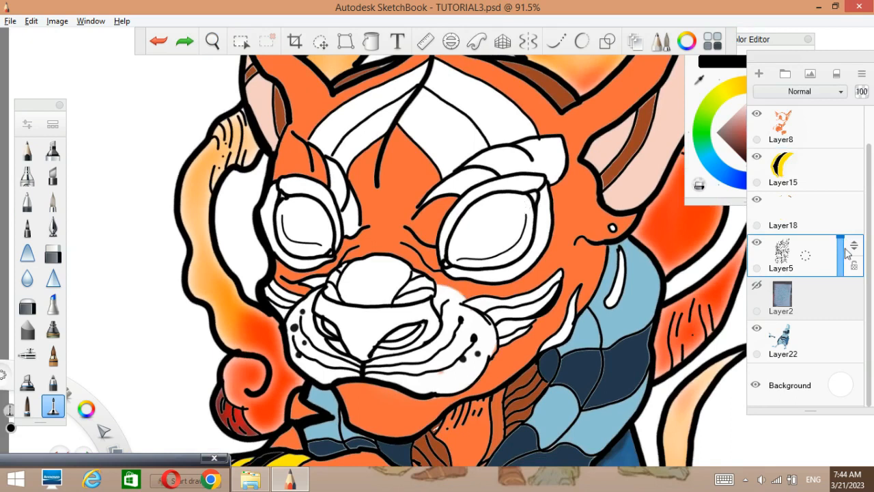
pyautogui.hotkey('ctrl', 'y')
pyautogui.press('space')
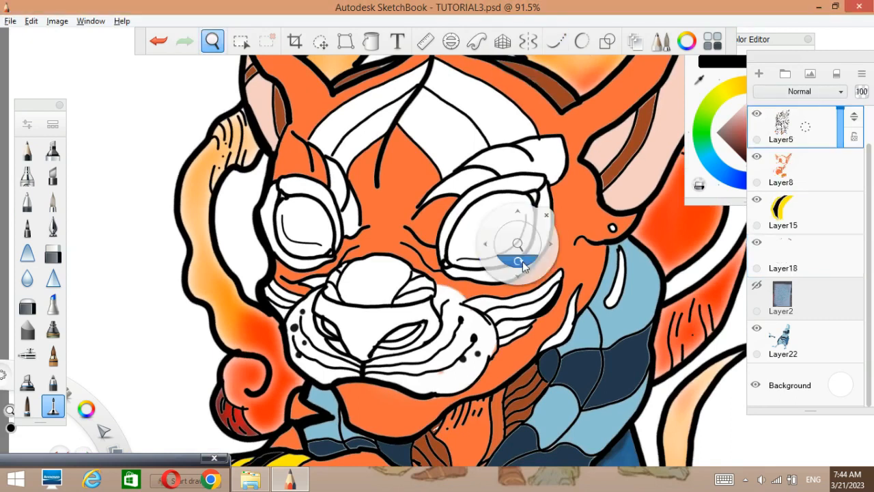
# - Save the drawing
pyautogui.moveTo(529, 266); pyautogui.dragTo(400, 250)
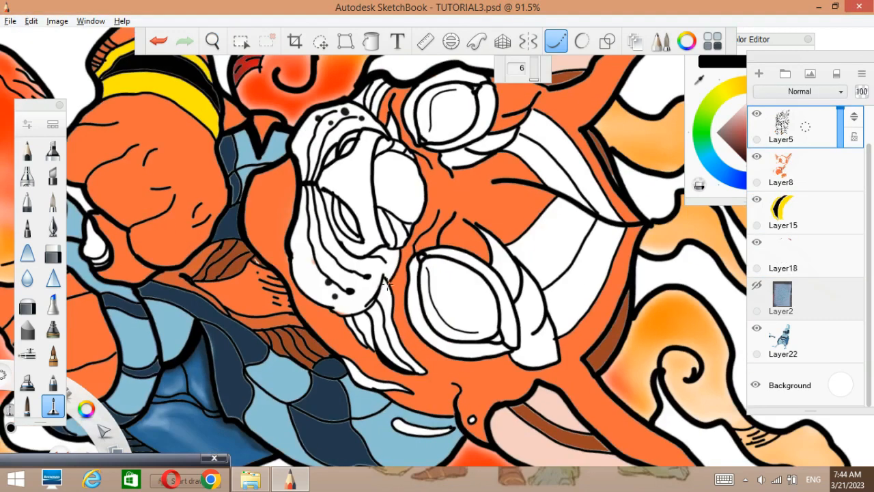
pyautogui.press('space')
pyautogui.moveTo(476, 283); pyautogui.dragTo(544, 188)
pyautogui.moveTo(470, 249)
pyautogui.mouseDown()
pyautogui.moveTo(466, 290)
pyautogui.moveTo(455, 258)
pyautogui.mouseUp()
pyautogui.hotkey('ctrl', 's')
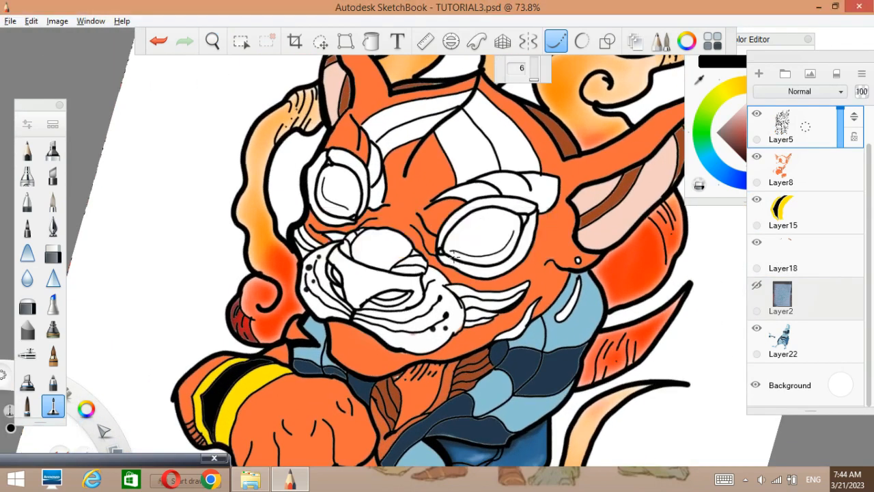
# - Select the white panels on the forehead with the Magic Wand, using the line art on Layer5
pyautogui.click(806, 172)
pyautogui.click(793, 129)
pyautogui.press('w')
pyautogui.click(489, 151)
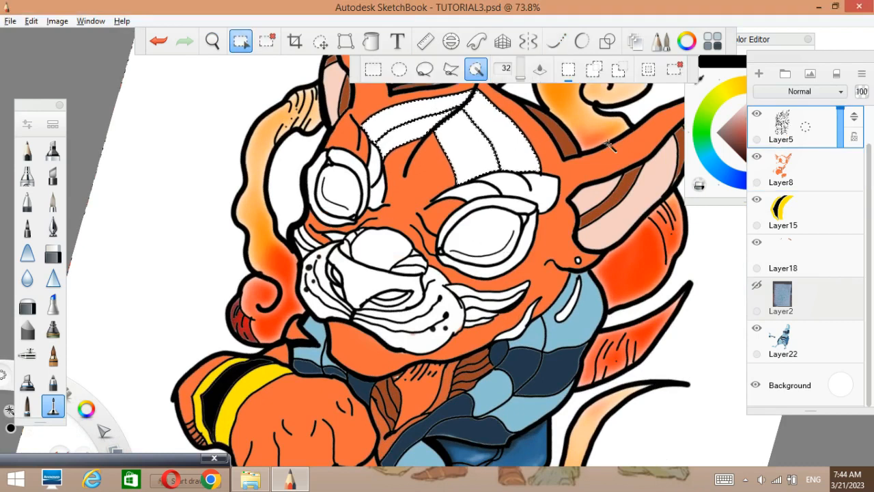
# - Choose a saturated red, add a new layer above Layer5, fill the selected forehead panels on it and clear the selection
pyautogui.click(718, 199)
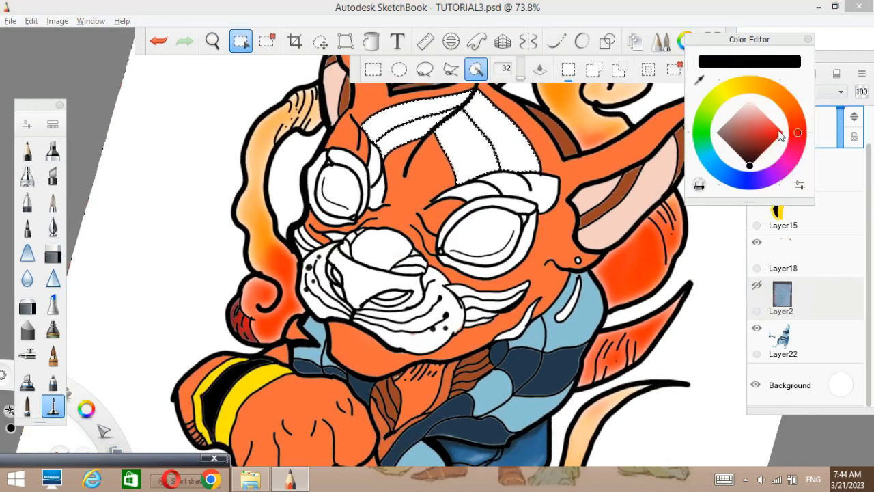
pyautogui.click(781, 134)
pyautogui.click(847, 173)
pyautogui.click(802, 122)
pyautogui.click(759, 74)
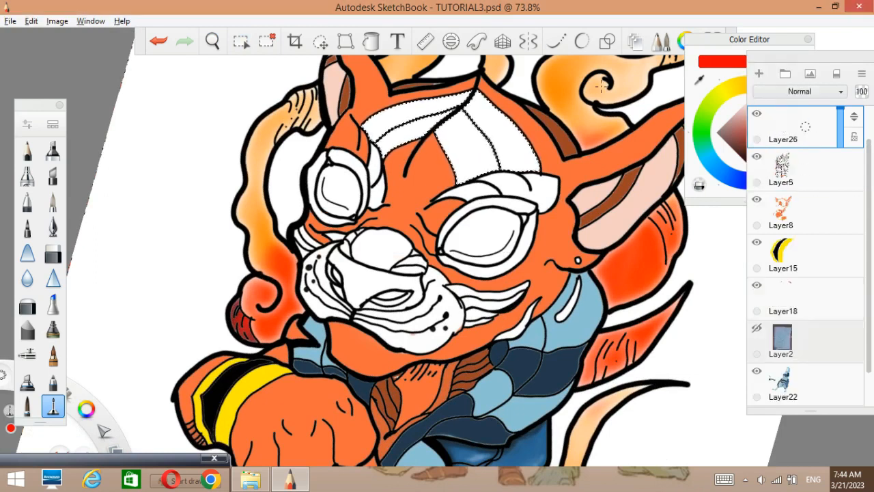
pyautogui.click(371, 41)
pyautogui.click(489, 166)
pyautogui.hotkey('ctrl', 'd')
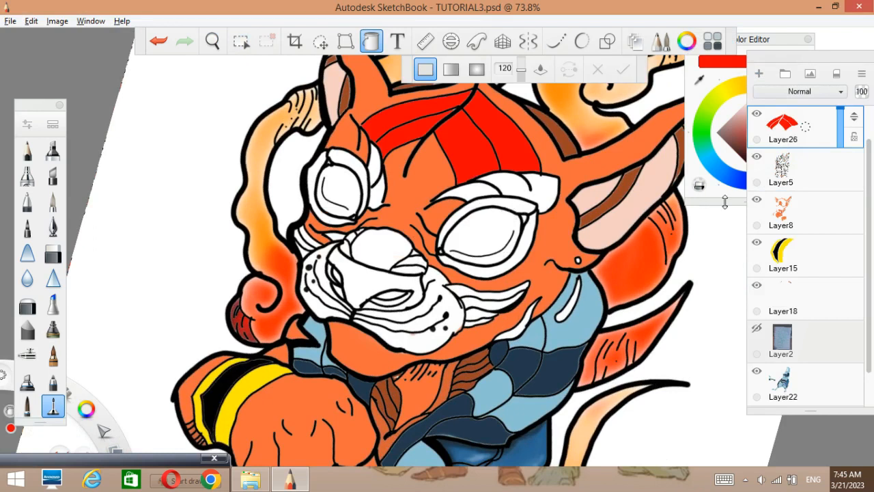
# - Make Layer5 active and set the fine brush to the outline's black, sampled from the line art beside the small ear
pyautogui.click(799, 171)
pyautogui.click(213, 41)
pyautogui.moveTo(425, 206); pyautogui.dragTo(422, 275)
pyautogui.moveTo(438, 242); pyautogui.dragTo(496, 236)
pyautogui.press('space')
pyautogui.moveTo(414, 198); pyautogui.dragTo(398, 304)
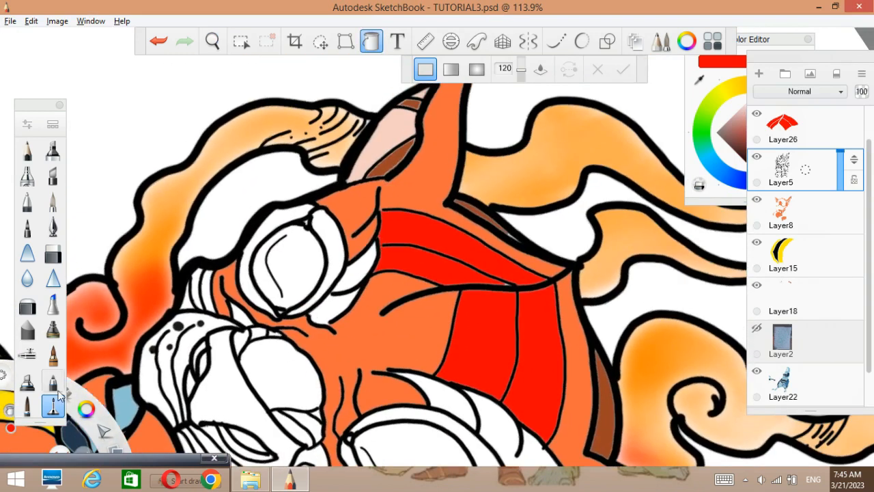
pyautogui.click(54, 405)
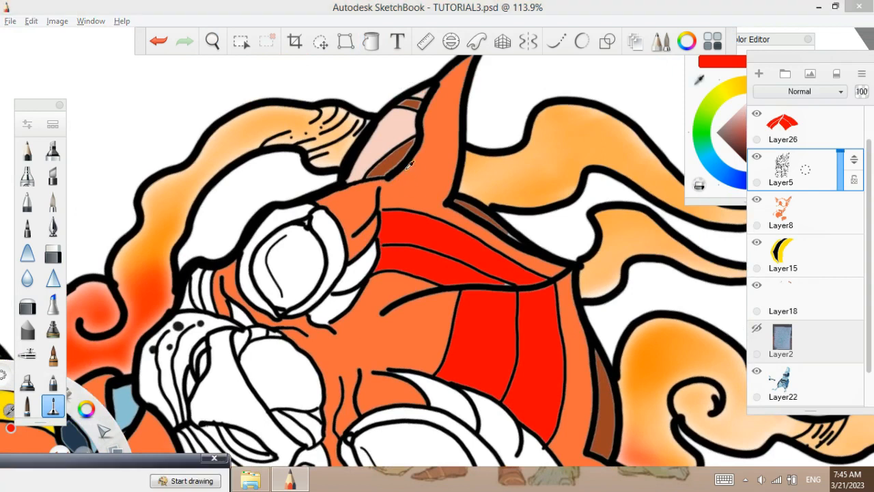
pyautogui.keyDown('alt'); pyautogui.click(381, 181); pyautogui.keyUp('alt')
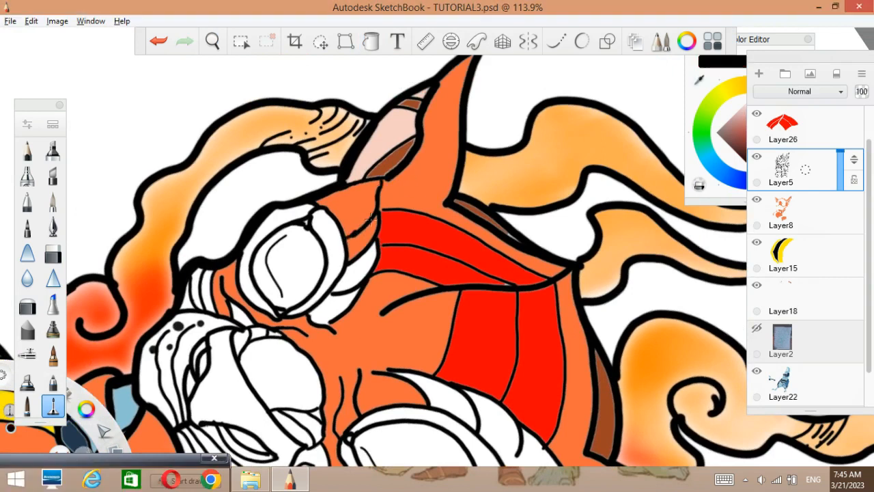
# - Close the gaps in the black outlines of both eyebrows on Layer5, adjusting the brush size as needed
pyautogui.press('space')
pyautogui.moveTo(456, 278)
pyautogui.mouseDown()
pyautogui.moveTo(523, 267)
pyautogui.moveTo(517, 274)
pyautogui.mouseUp()
pyautogui.press('space')
pyautogui.moveTo(557, 316); pyautogui.dragTo(487, 229)
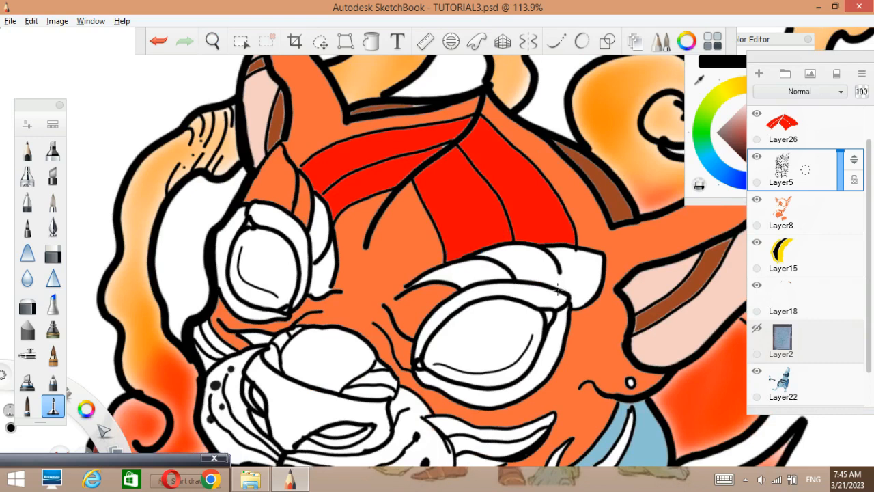
pyautogui.press(']')
pyautogui.press(']')
pyautogui.press('[')
pyautogui.scroll(-5, 559, 287)
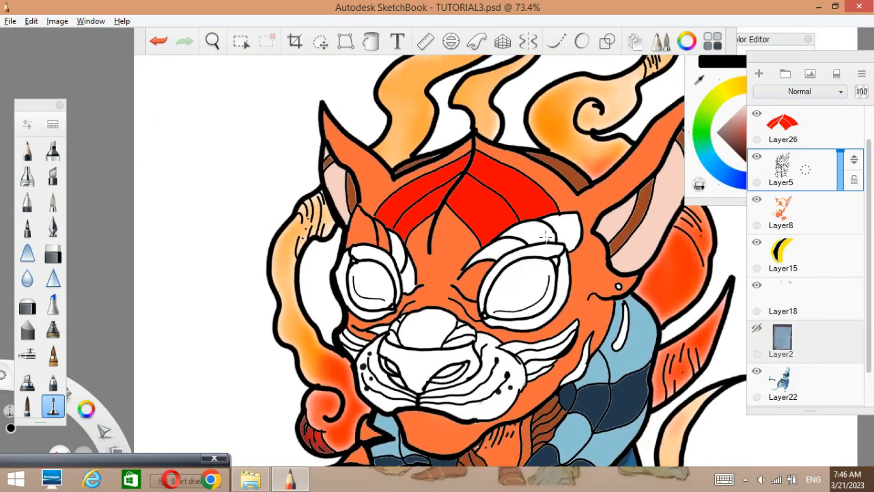
# - Select the eyebrow segments above both eyes with the Magic Wand, adding each one to the selection
pyautogui.click(733, 94)
pyautogui.press('w')
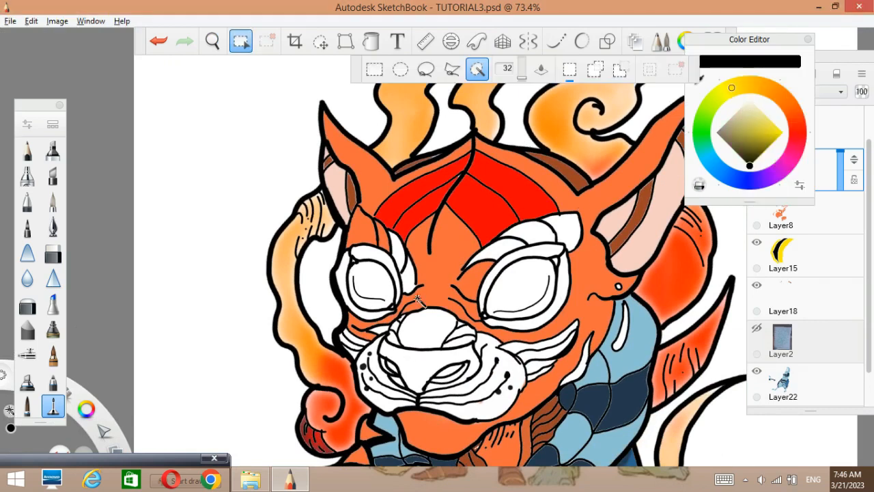
pyautogui.click(501, 247)
pyautogui.click(525, 236)
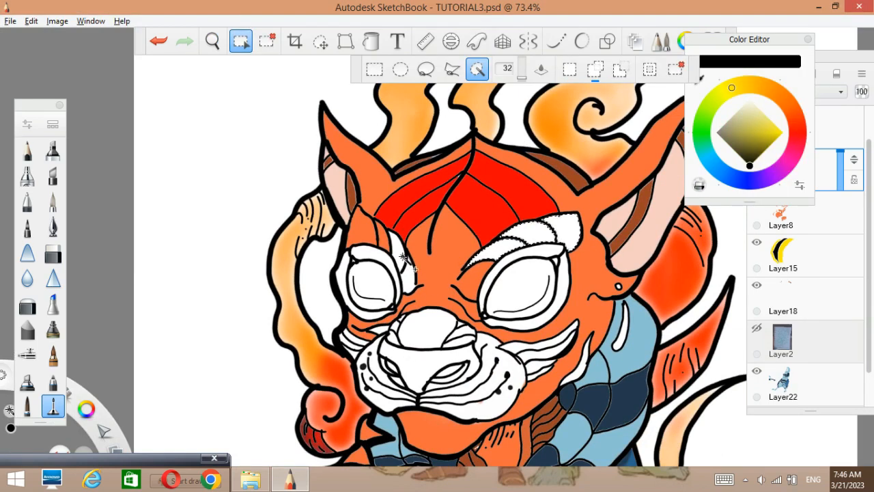
# - Choose a pale yellow, fill the selected eyebrow segments on Layer8, clear the selection and return to Layer5
pyautogui.click(728, 90)
pyautogui.click(371, 42)
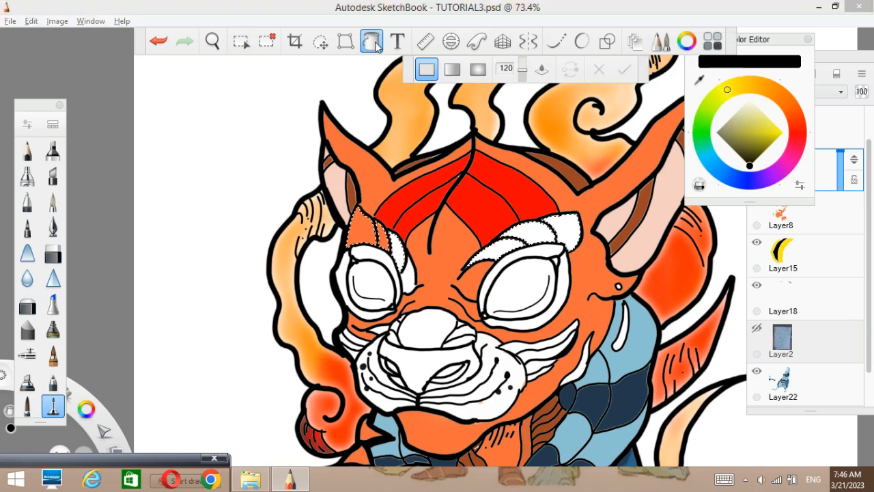
pyautogui.click(757, 119)
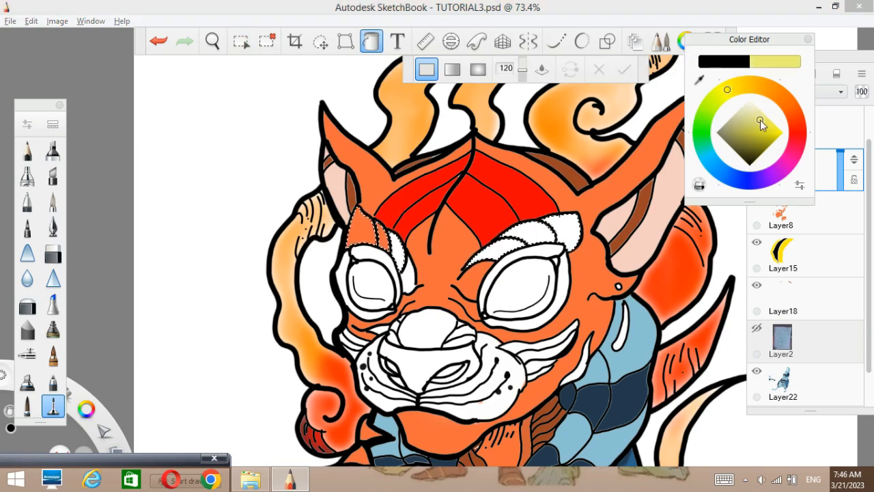
pyautogui.click(510, 309)
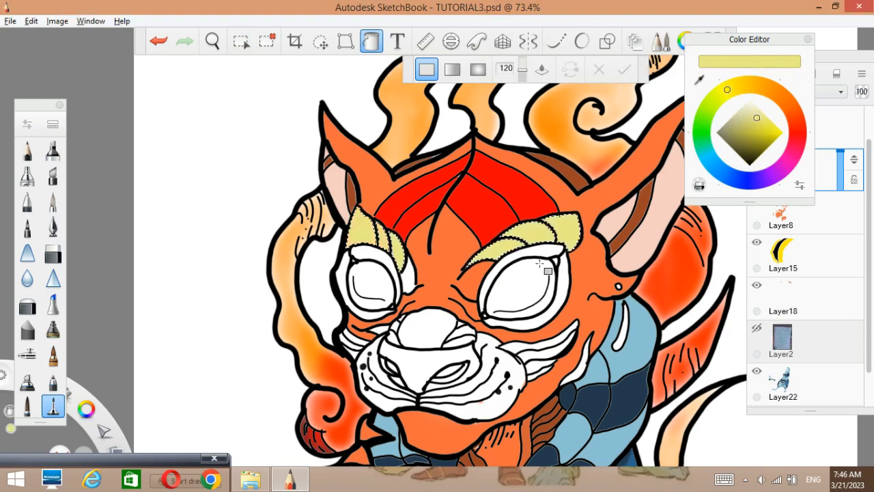
pyautogui.hotkey('ctrl', 'd')
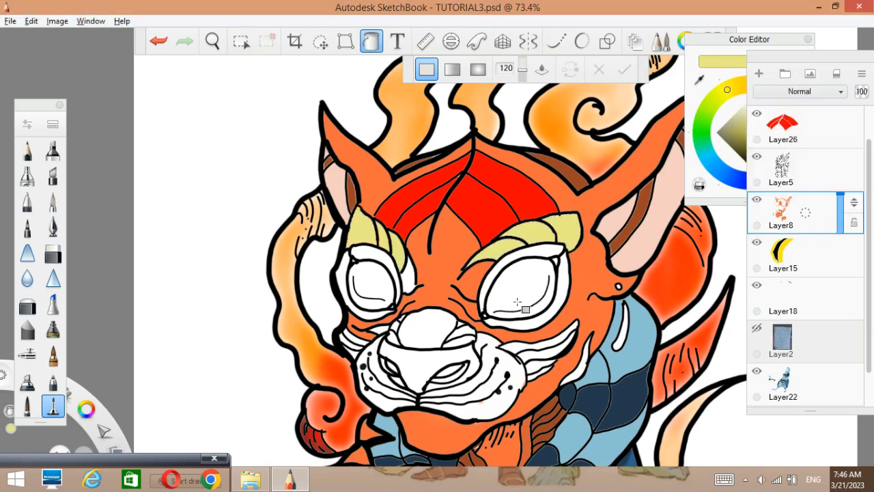
pyautogui.click(788, 179)
pyautogui.press('w')
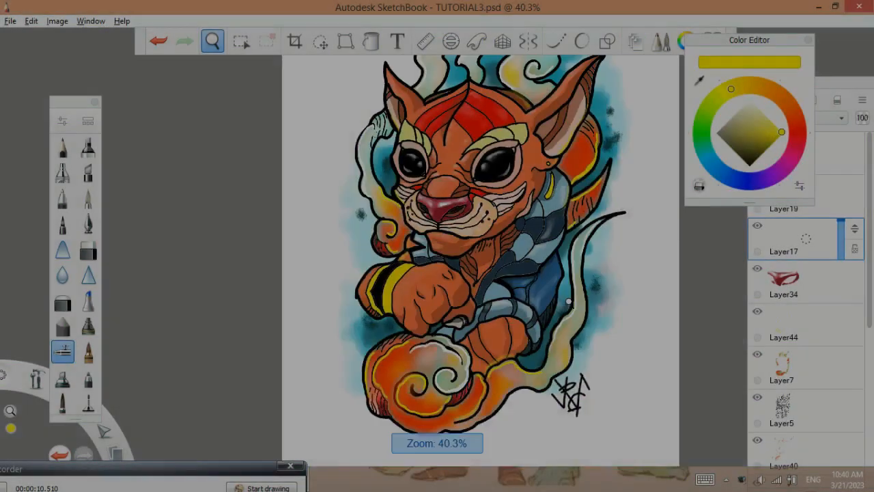
# - Handwrite 2023 in black beneath the signature on Layer19 with the fine brush
pyautogui.moveTo(556, 293); pyautogui.dragTo(499, 183)
pyautogui.moveTo(508, 291); pyautogui.dragTo(519, 152)
pyautogui.click(843, 198)
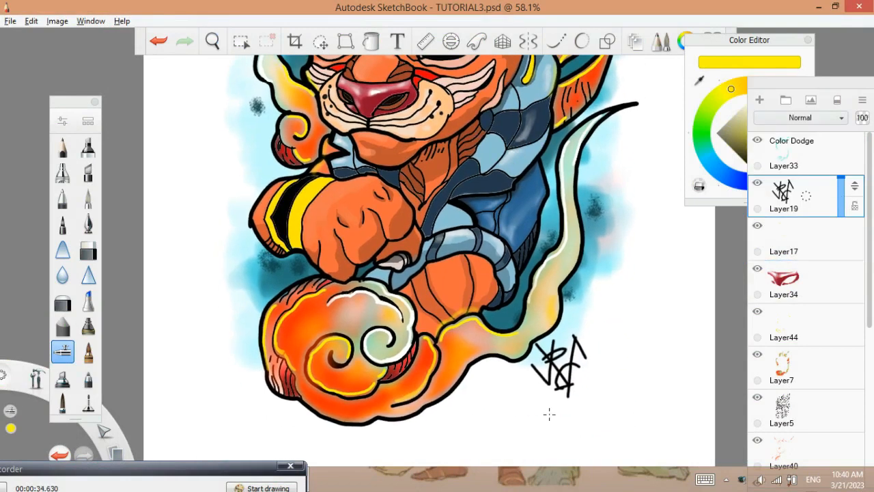
pyautogui.click(88, 403)
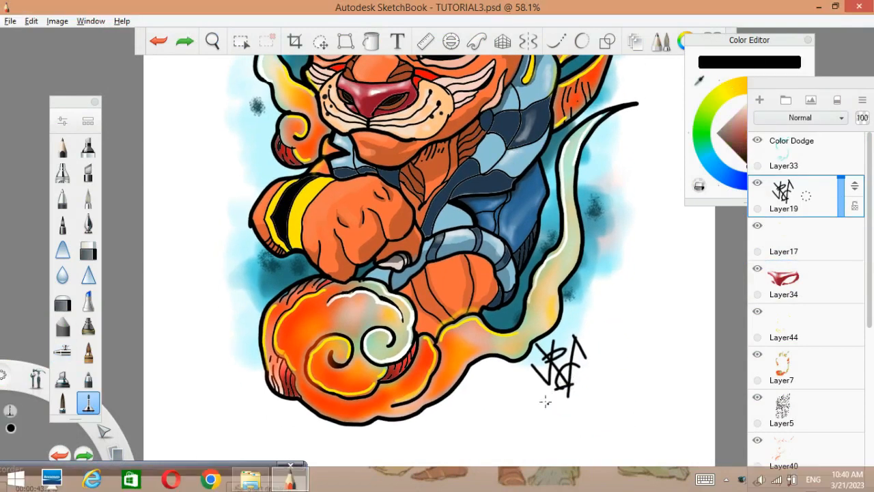
pyautogui.moveTo(532, 408); pyautogui.dragTo(540, 419)
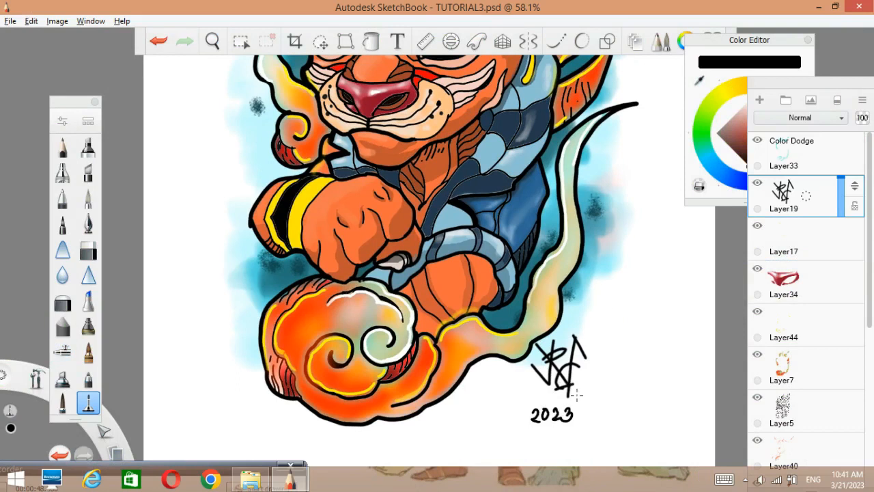
# - Hide all the artwork layers so only the white background shows, and add a new blank layer above Layer19
pyautogui.press('space')
pyautogui.moveTo(586, 326); pyautogui.dragTo(579, 360)
pyautogui.moveTo(538, 307); pyautogui.dragTo(512, 348)
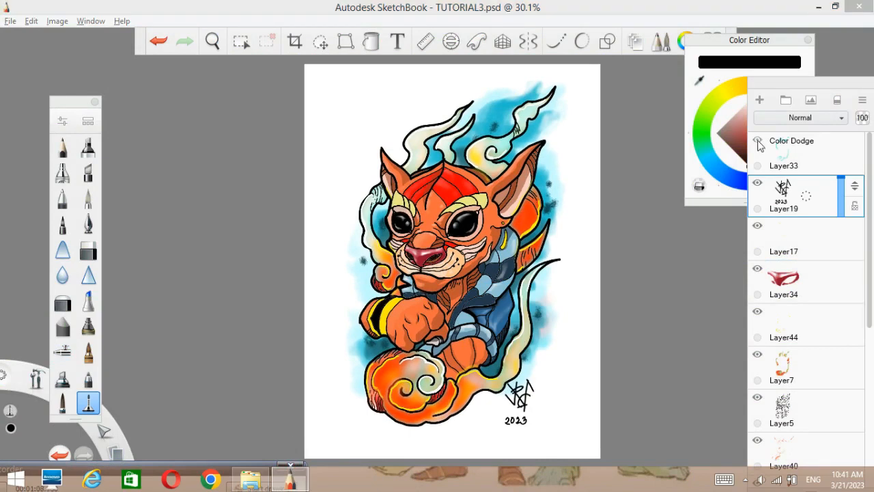
pyautogui.moveTo(760, 142)
pyautogui.mouseDown()
pyautogui.moveTo(760, 450)
pyautogui.moveTo(763, 423)
pyautogui.mouseUp()
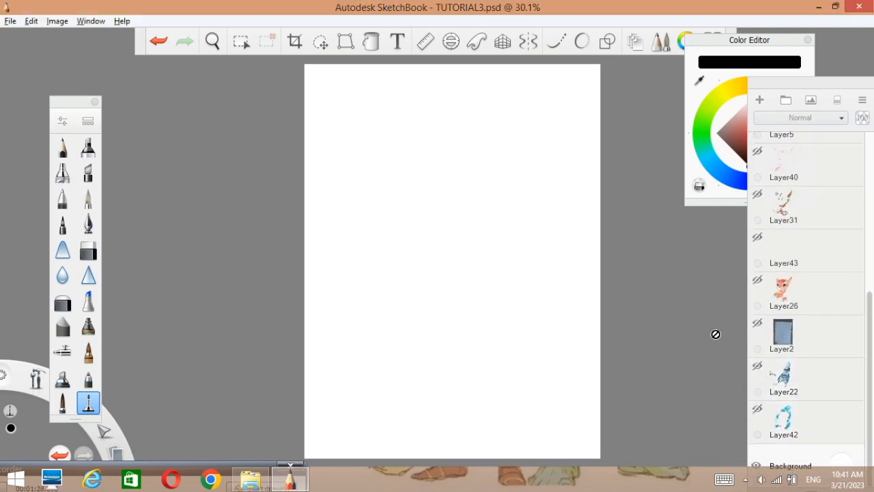
pyautogui.click(762, 101)
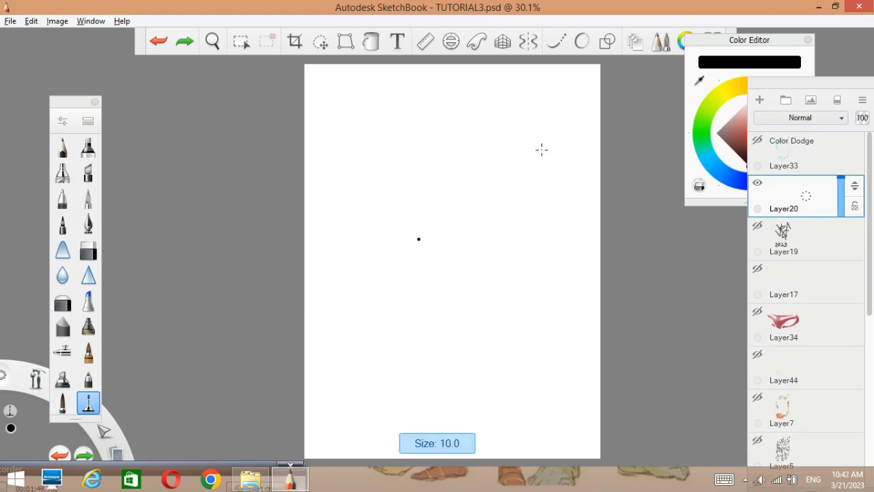
# - Choose an orange-red and start hand-lettering on Layer20 with a capital T in the upper part of the page
pyautogui.click(742, 91)
pyautogui.moveTo(377, 177); pyautogui.dragTo(374, 214)
pyautogui.moveTo(357, 181)
pyautogui.mouseDown()
pyautogui.moveTo(396, 176)
pyautogui.moveTo(380, 228)
pyautogui.mouseUp()
pyautogui.click(797, 124)
pyautogui.click(755, 108)
pyautogui.click(768, 131)
pyautogui.moveTo(364, 191); pyautogui.dragTo(408, 191)
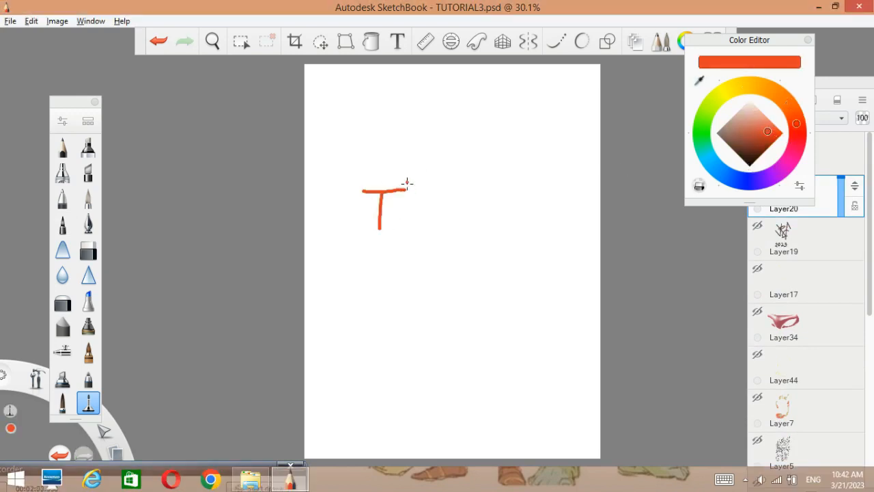